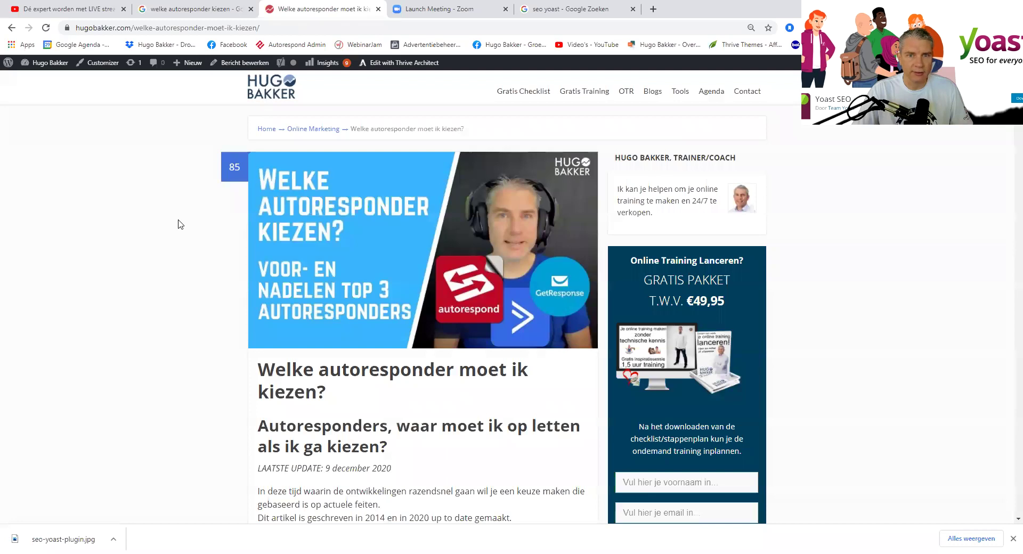
Read through the published blog post "Welke autoresponder moet ik kiezen?" down to its closing section
{"action": "scroll", "coordinate": [334, 220], "scroll_direction": "down", "scroll_amount": 8}
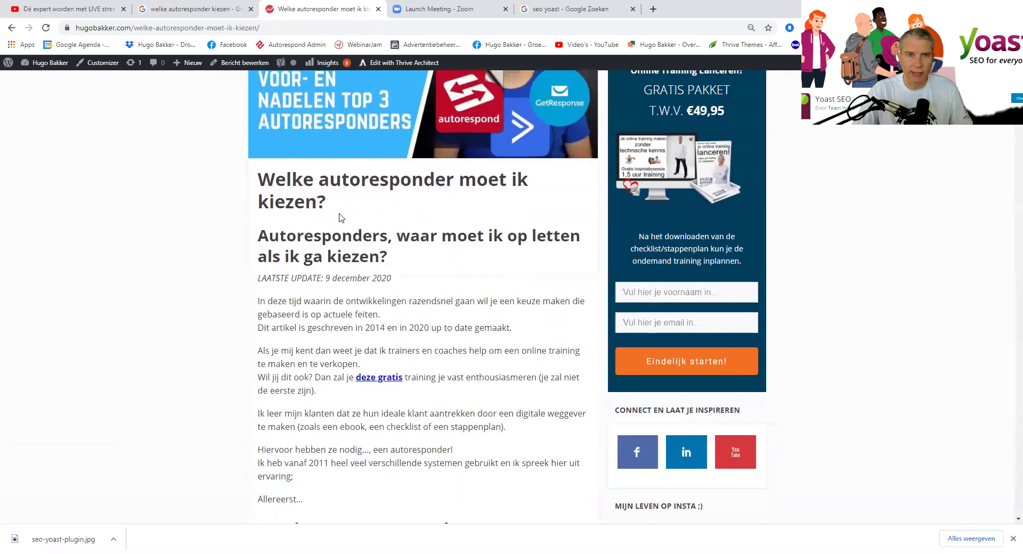
{"action": "scroll", "coordinate": [342, 215], "scroll_direction": "down", "scroll_amount": 9}
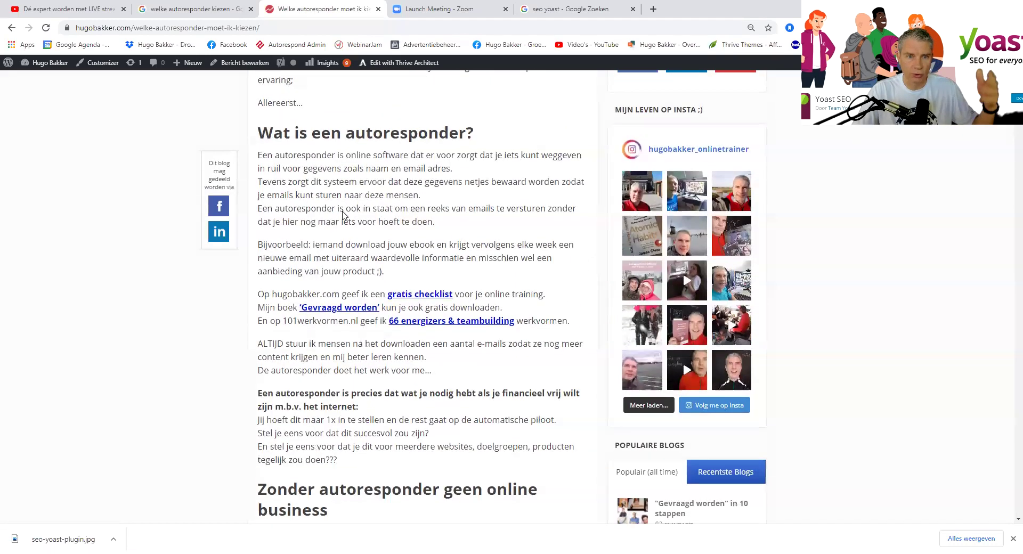
{"action": "scroll", "coordinate": [342, 215], "scroll_direction": "down", "scroll_amount": 12}
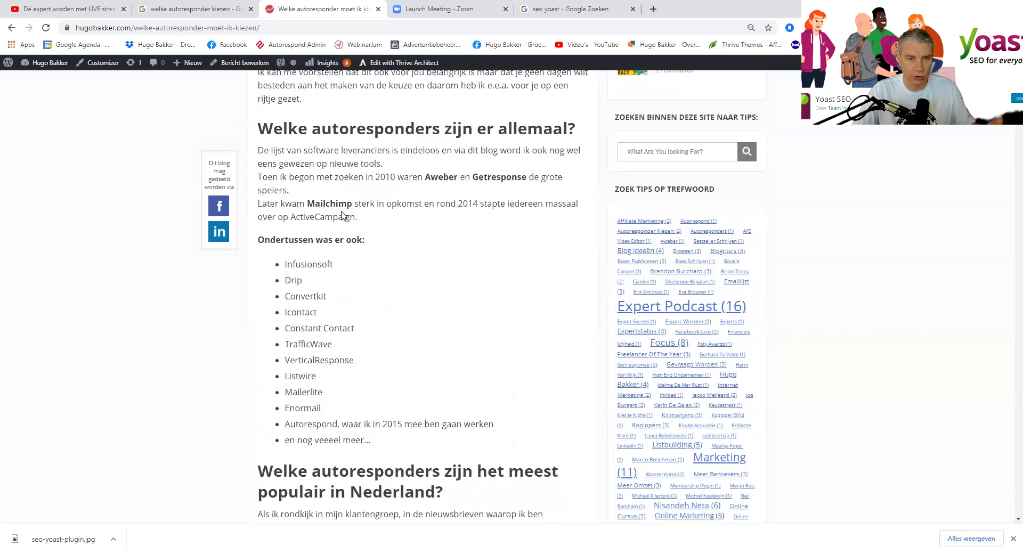
{"action": "scroll", "coordinate": [343, 215], "scroll_direction": "down", "scroll_amount": 18}
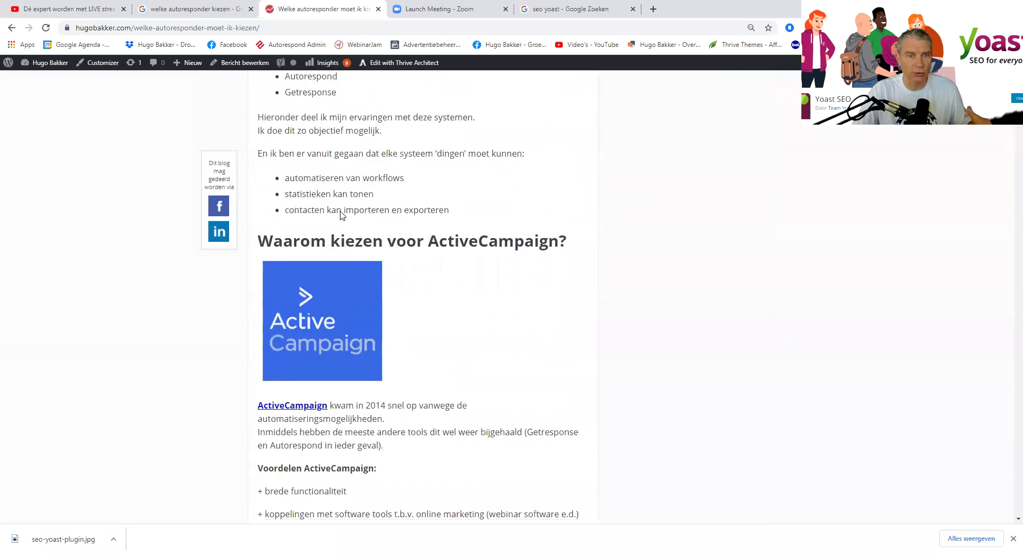
{"action": "scroll", "coordinate": [342, 215], "scroll_direction": "down", "scroll_amount": 16}
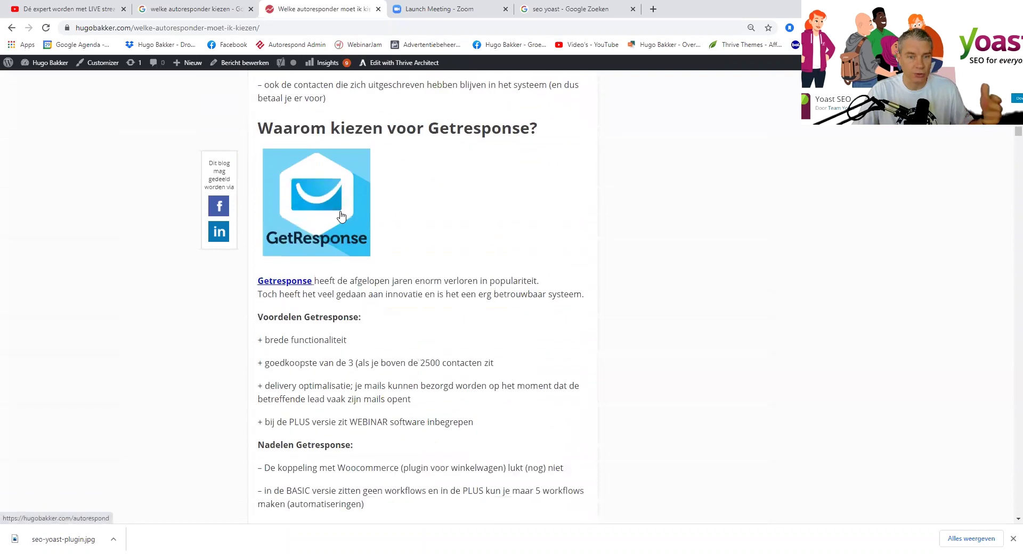
{"action": "scroll", "coordinate": [342, 215], "scroll_direction": "down", "scroll_amount": 18}
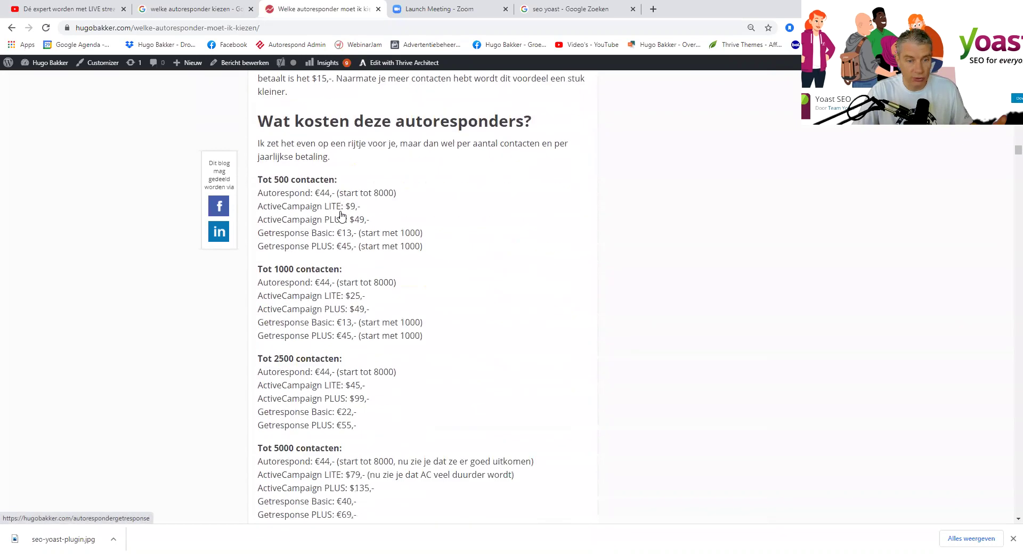
{"action": "scroll", "coordinate": [341, 215], "scroll_direction": "down", "scroll_amount": 5}
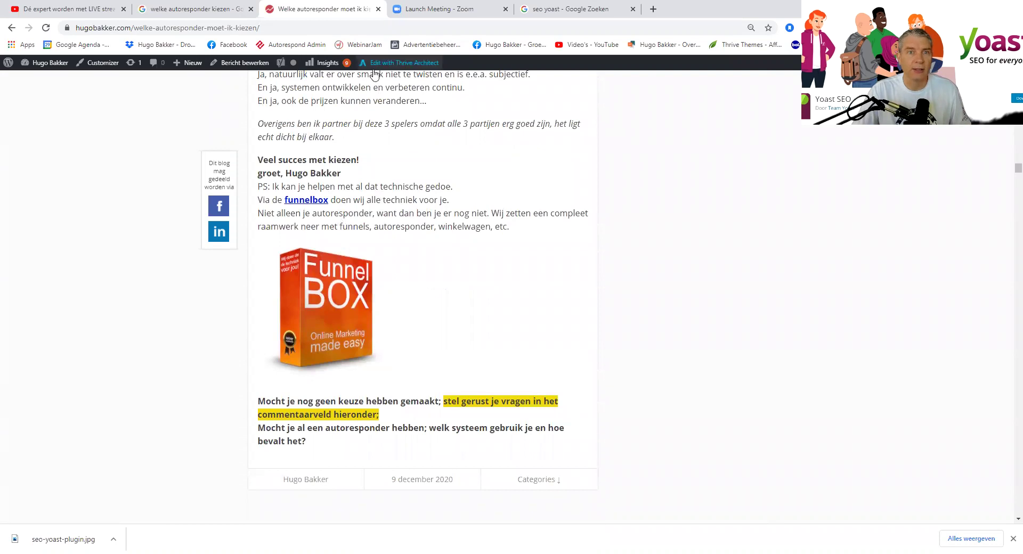
Open the autoresponder blog post for editing and go to its Yoast SEO section below the article text
{"action": "left_click", "coordinate": [249, 67]}
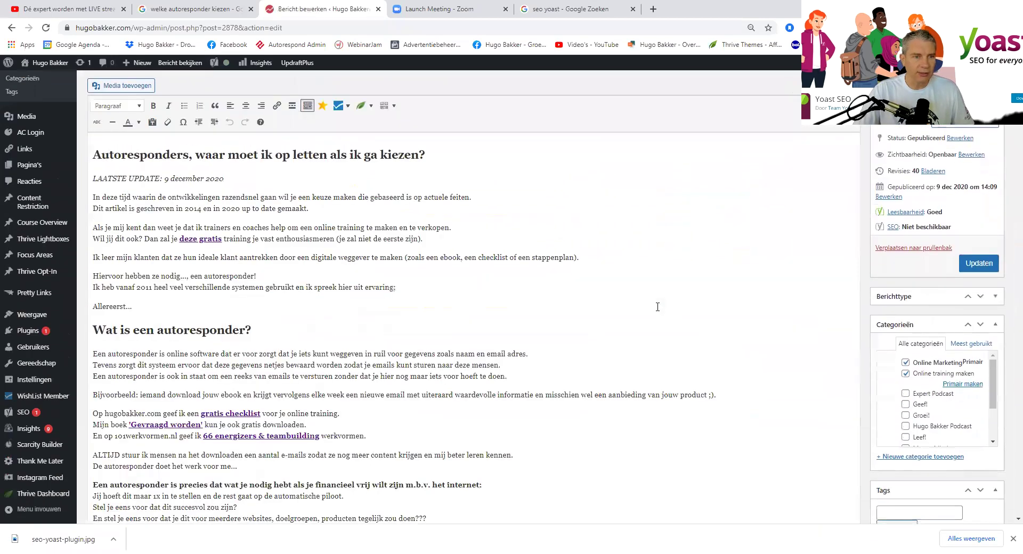
{"action": "scroll", "coordinate": [658, 310], "scroll_direction": "down", "scroll_amount": 15}
{"action": "scroll", "coordinate": [657, 309], "scroll_direction": "down", "scroll_amount": 20}
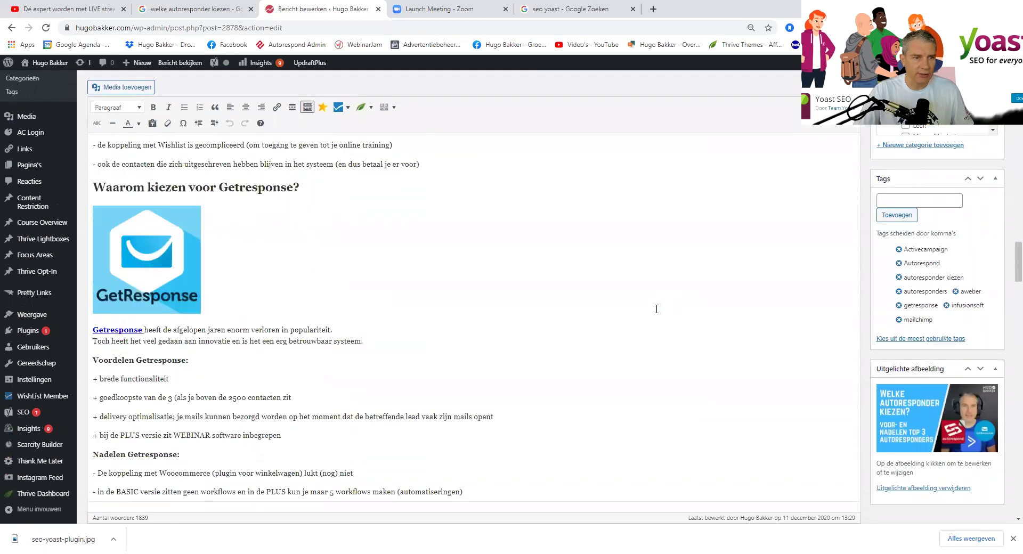
{"action": "scroll", "coordinate": [645, 304], "scroll_direction": "down", "scroll_amount": 20}
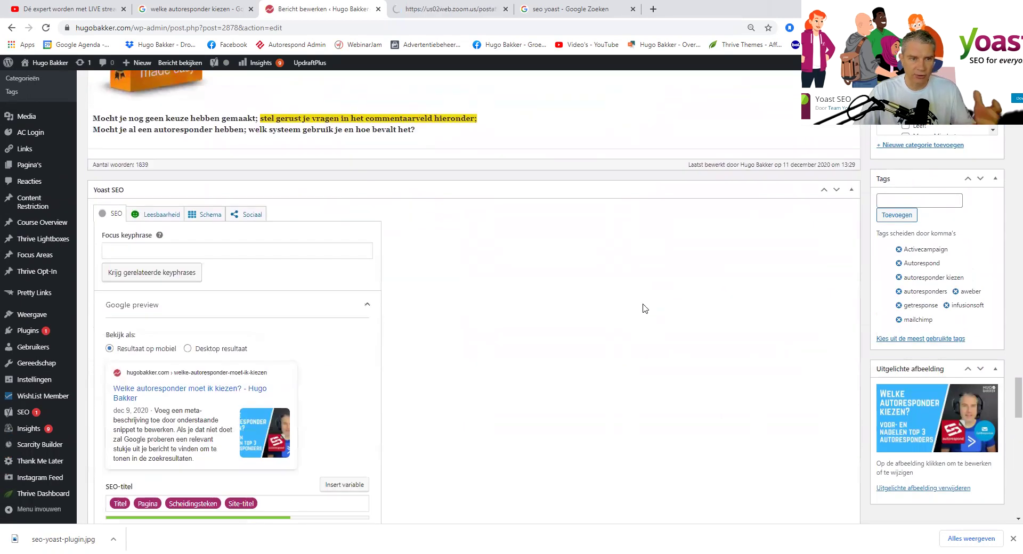
{"action": "scroll", "coordinate": [645, 307], "scroll_direction": "up", "scroll_amount": 1}
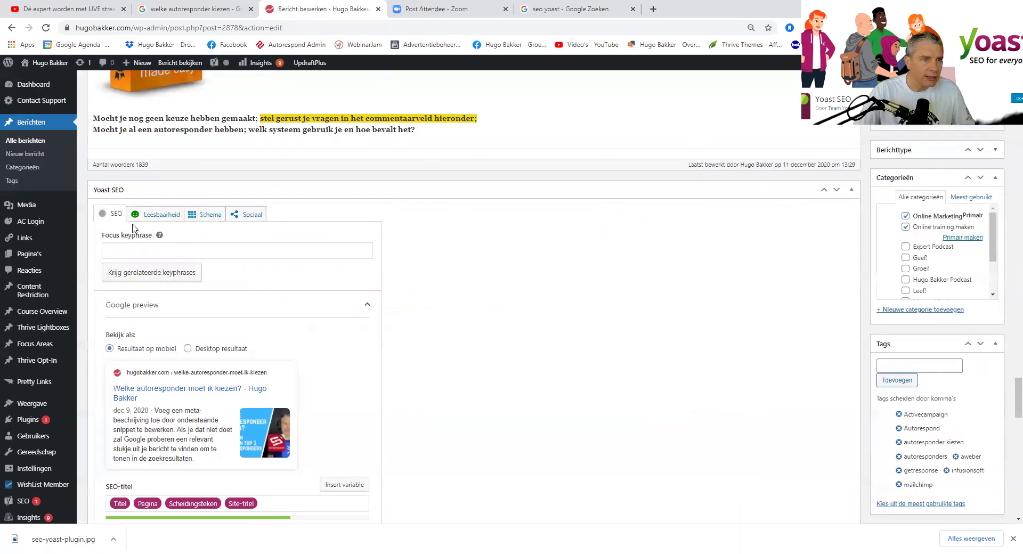
{"action": "left_click", "coordinate": [128, 190]}
{"action": "left_click", "coordinate": [130, 191]}
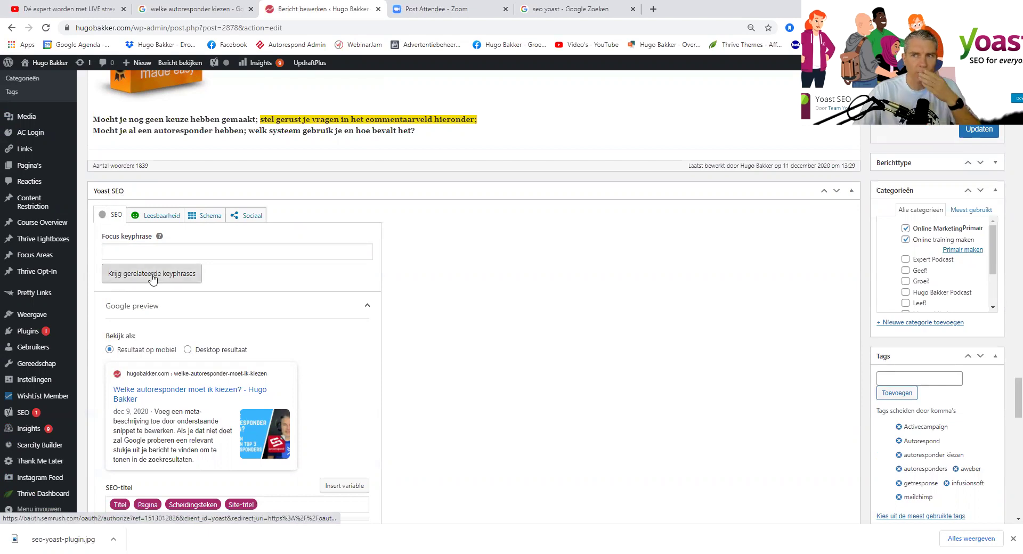
Examine the post's readability analysis in Yoast SEO and expand the SEO analysis to review its results
{"action": "left_click", "coordinate": [140, 221]}
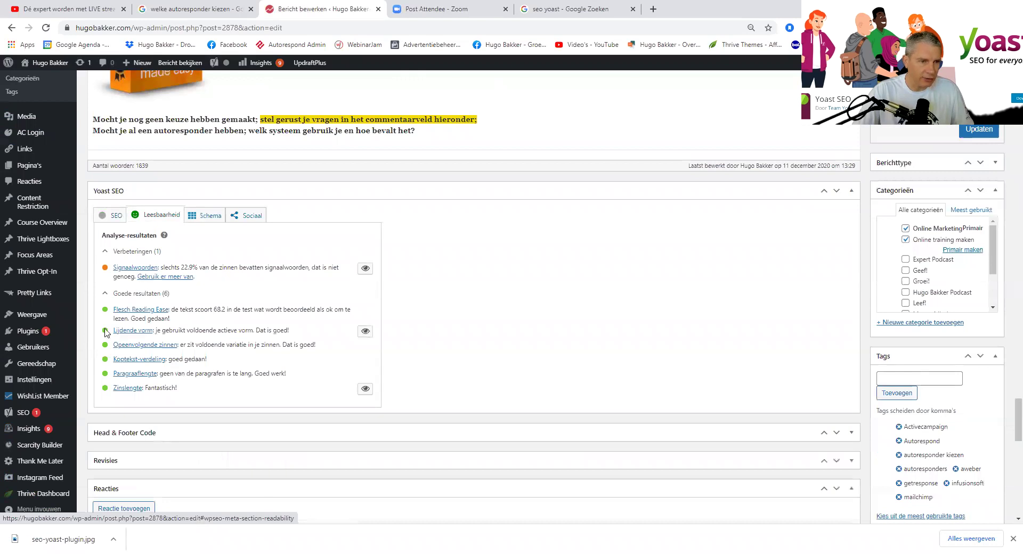
{"action": "left_click", "coordinate": [110, 217]}
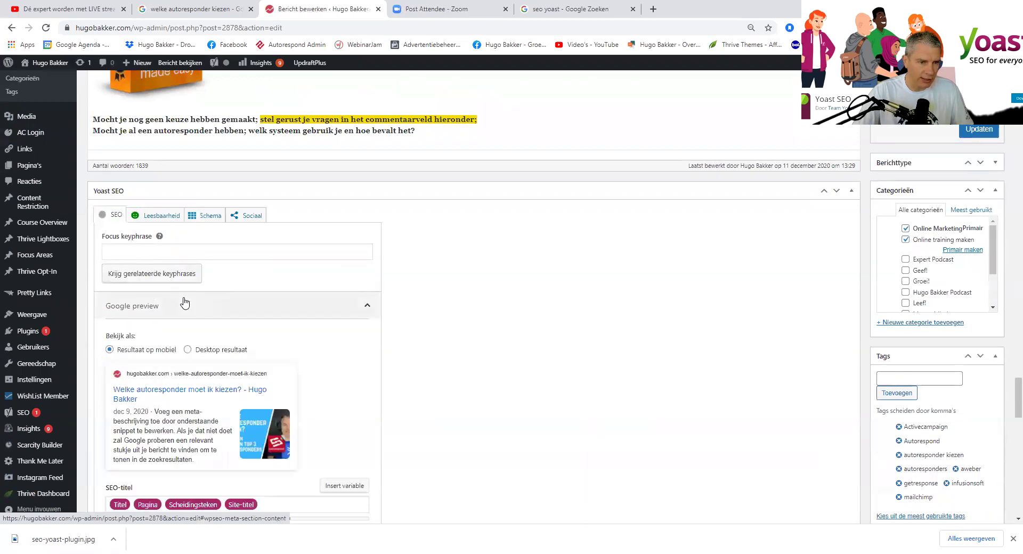
{"action": "scroll", "coordinate": [185, 303], "scroll_direction": "down", "scroll_amount": 7}
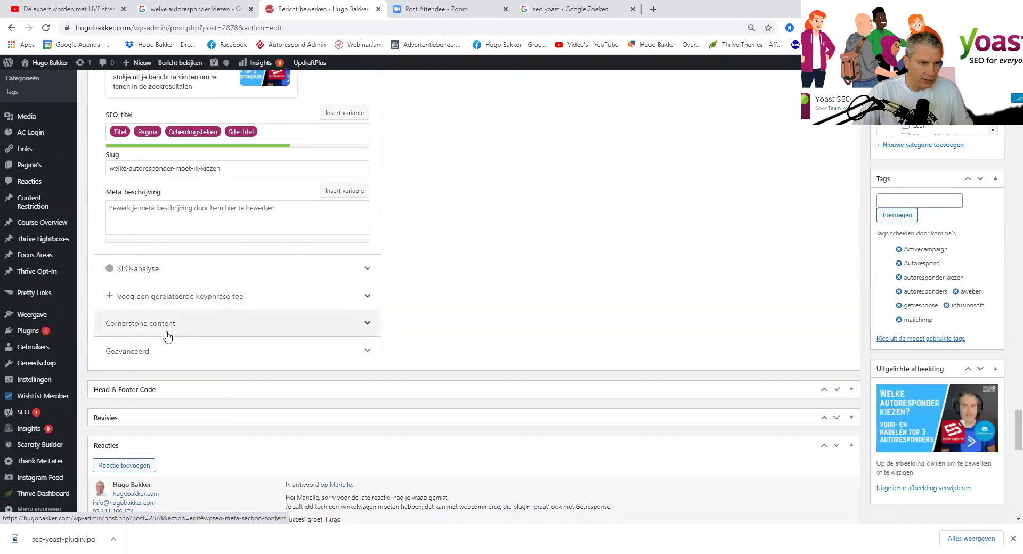
{"action": "left_click", "coordinate": [146, 269]}
{"action": "scroll", "coordinate": [160, 274], "scroll_direction": "down", "scroll_amount": 3}
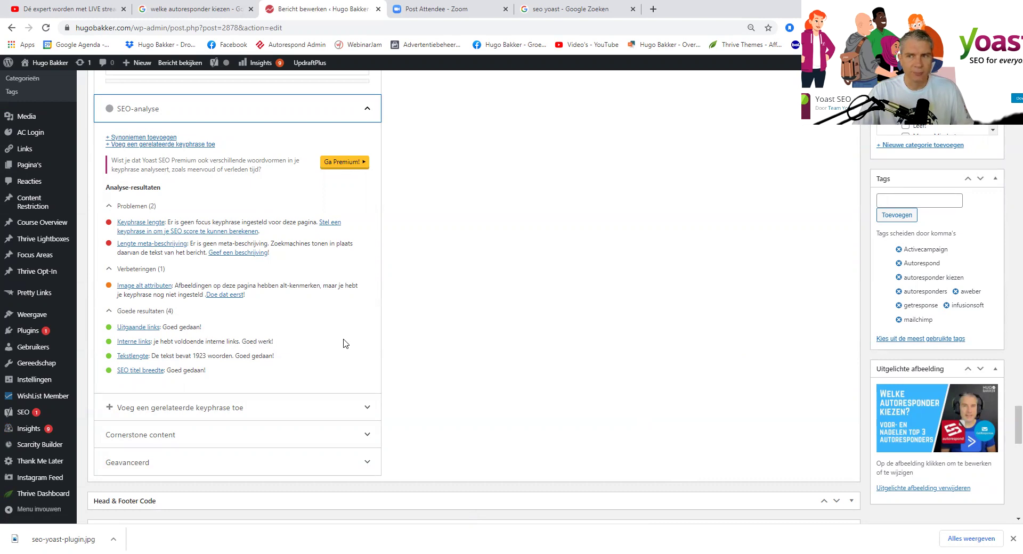
Search Google in a new tab for "missie van google" and highlight the mission statement about organising the world's information
{"action": "left_click", "coordinate": [653, 9]}
{"action": "type", "text": "missie van goo"}
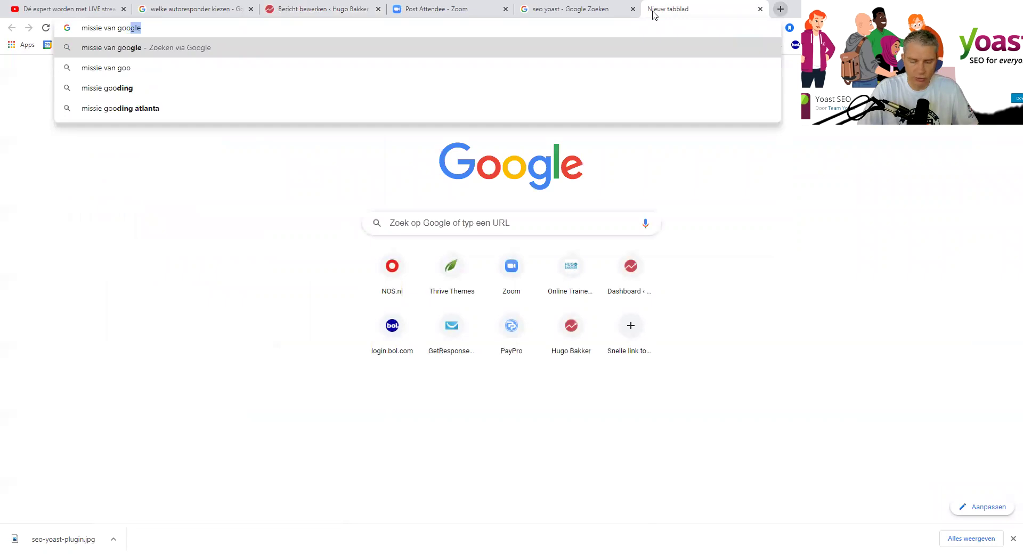
{"action": "key", "text": "Return"}
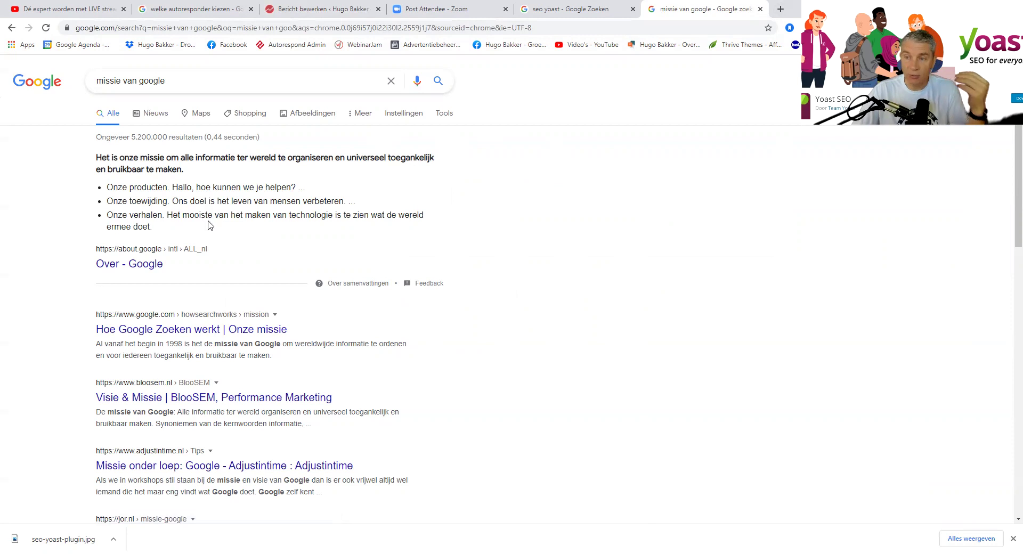
{"action": "left_click_drag", "start_coordinate": [194, 158], "coordinate": [304, 189]}
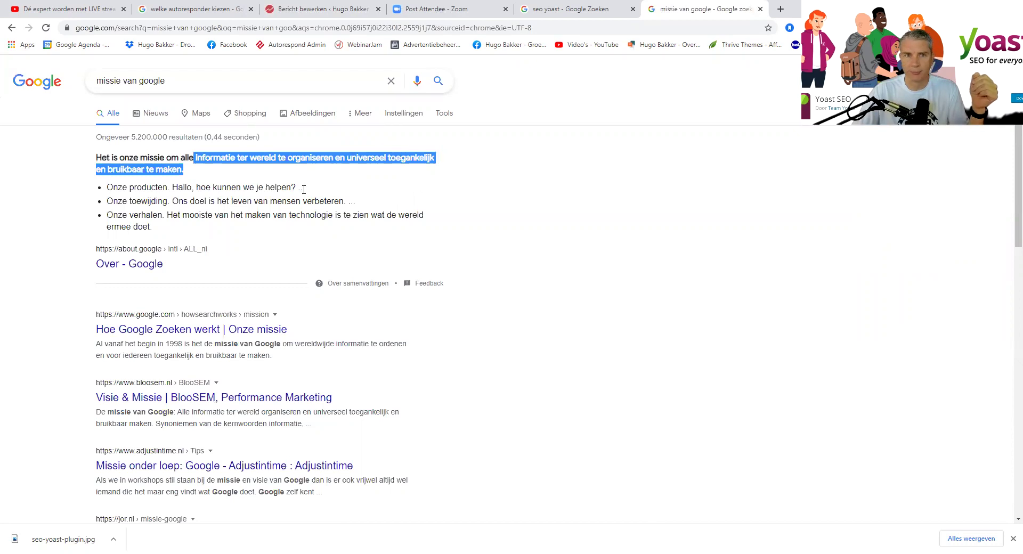
{"action": "left_click", "coordinate": [302, 197]}
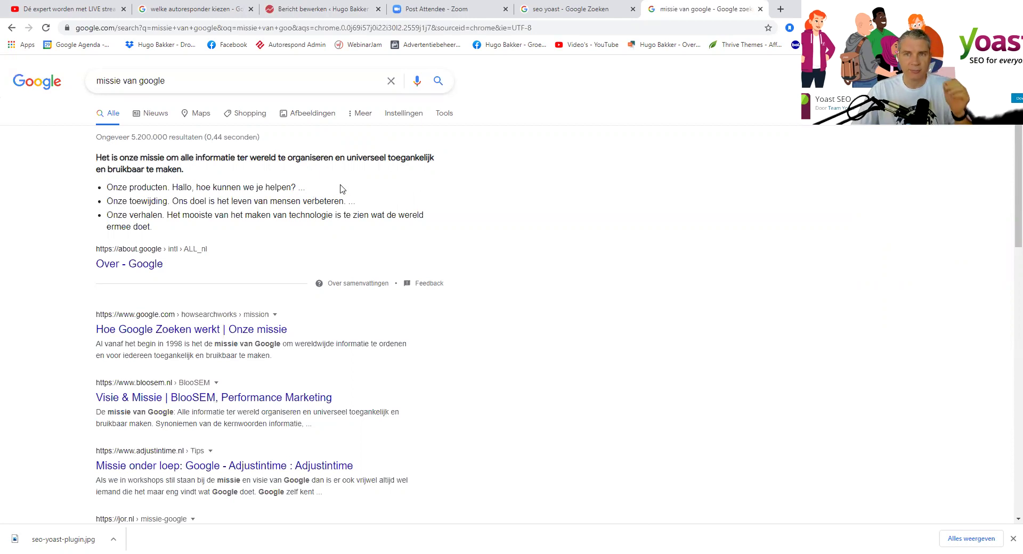
Search Google in another new tab for "energizers"
{"action": "left_click", "coordinate": [781, 9]}
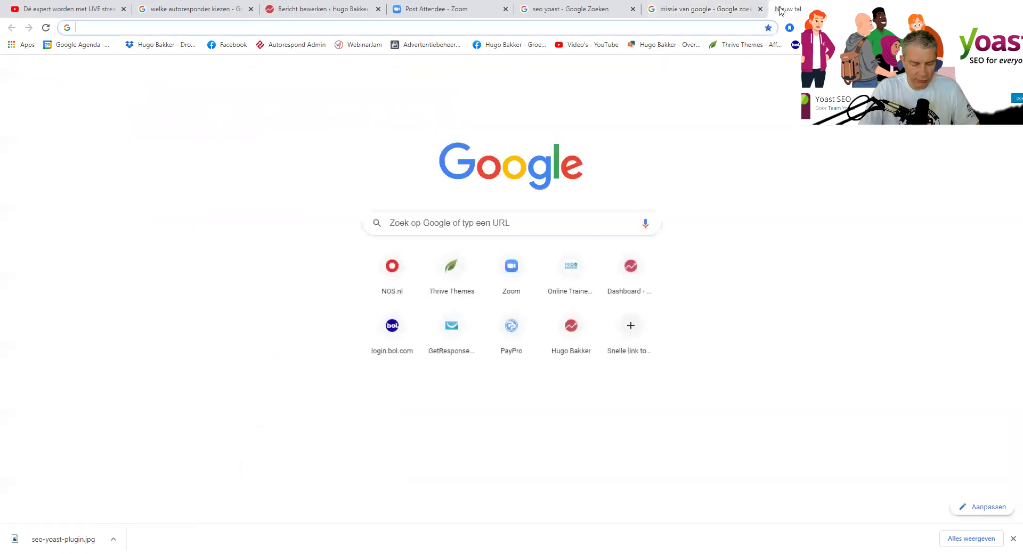
{"action": "type", "text": "energiezer"}
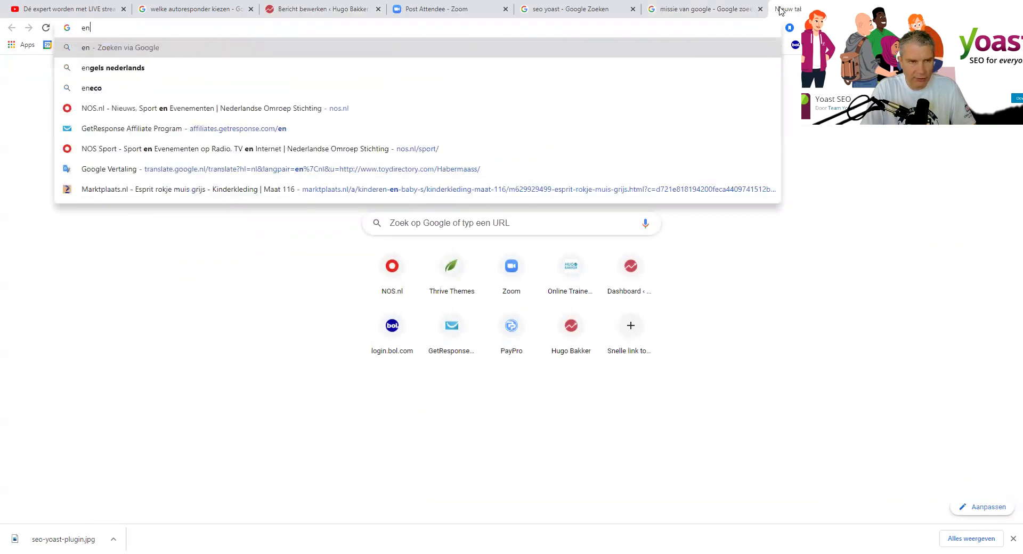
{"action": "key", "text": "BackSpace"}
{"action": "key", "text": "BackSpace"}
{"action": "key", "text": "BackSpace"}
{"action": "key", "text": "BackSpace"}
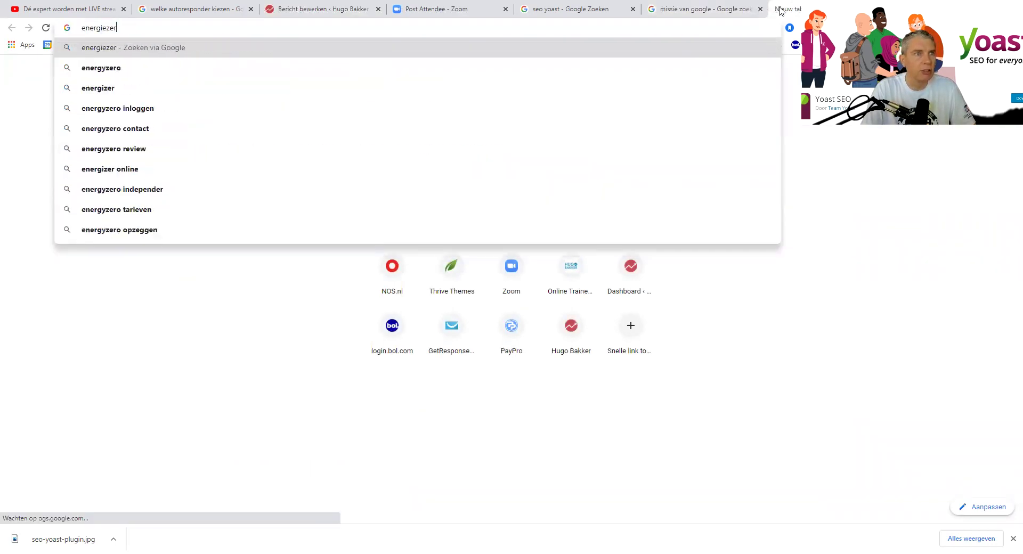
{"action": "type", "text": "zers"}
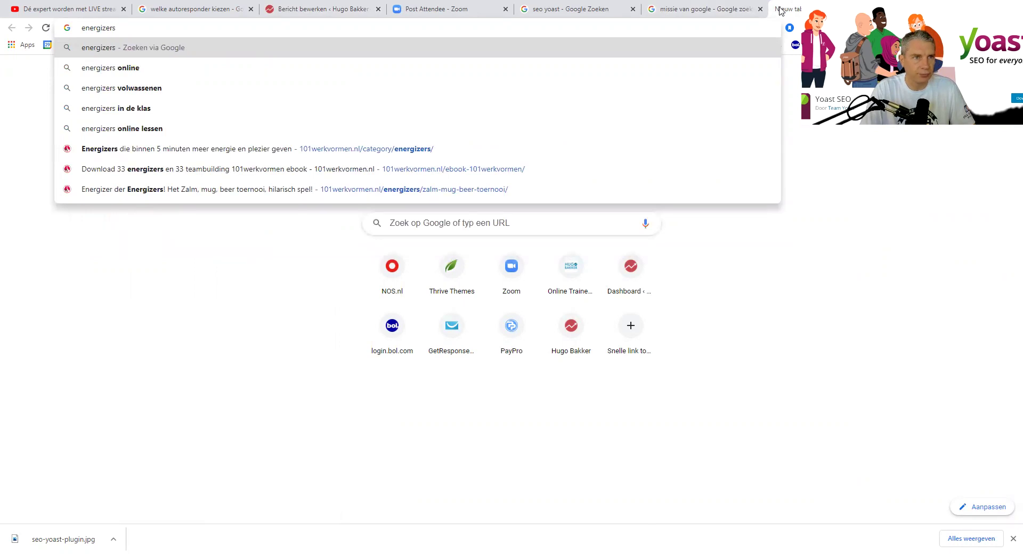
{"action": "key", "text": "Return"}
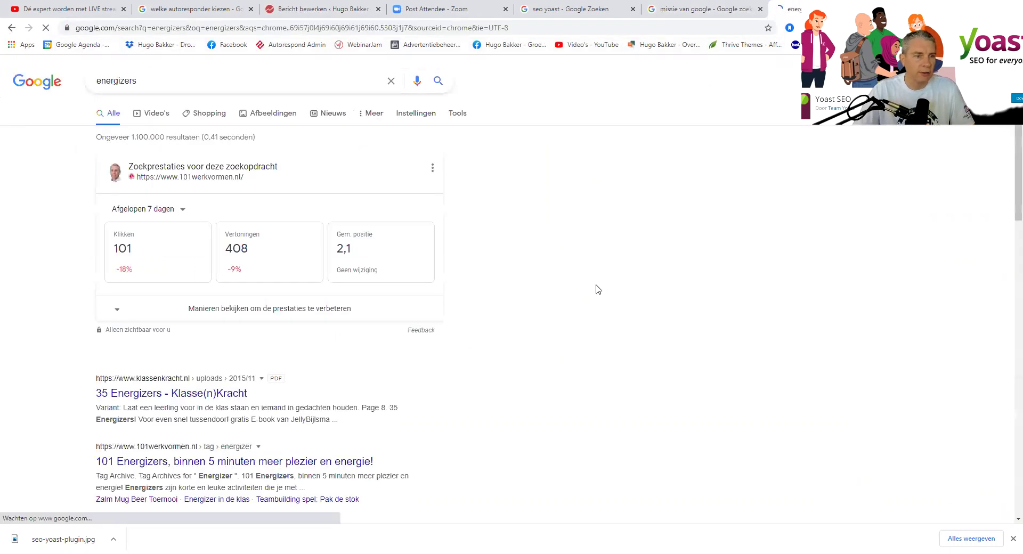
Open the 101werkvormen.nl result about 101 Energizers and look through the introduction and posts on the page
{"action": "scroll", "coordinate": [414, 286], "scroll_direction": "down", "scroll_amount": 2}
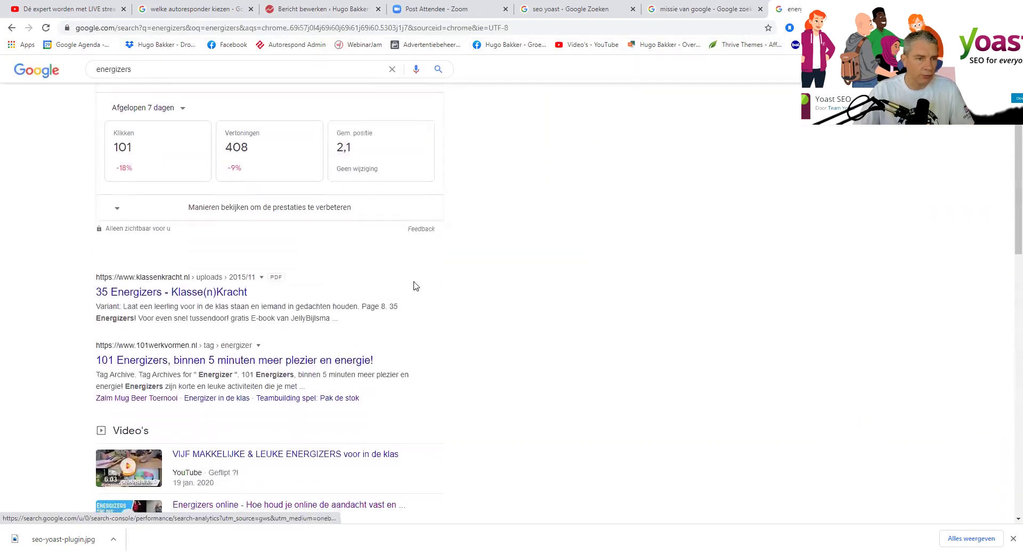
{"action": "left_click", "coordinate": [241, 361]}
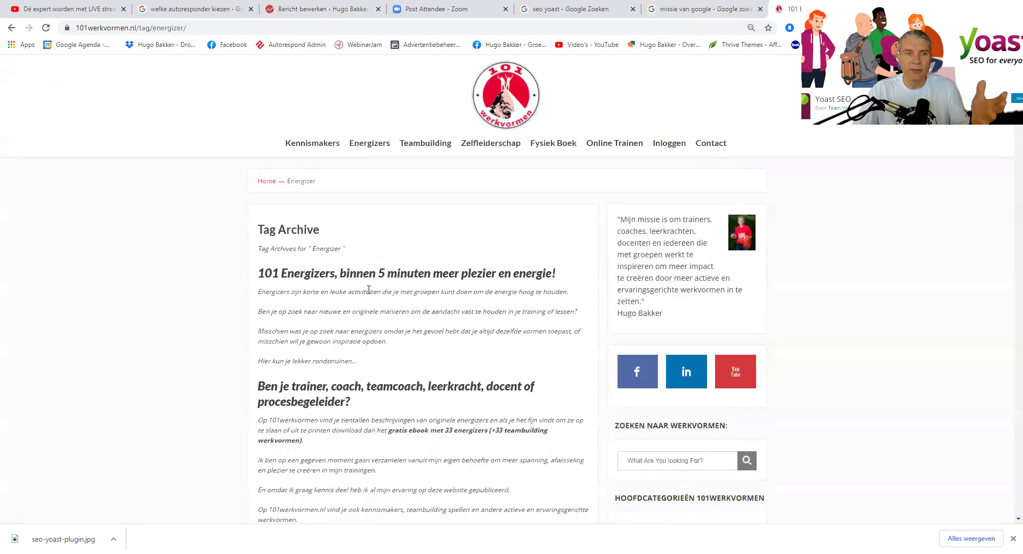
{"action": "scroll", "coordinate": [373, 289], "scroll_direction": "down", "scroll_amount": 7}
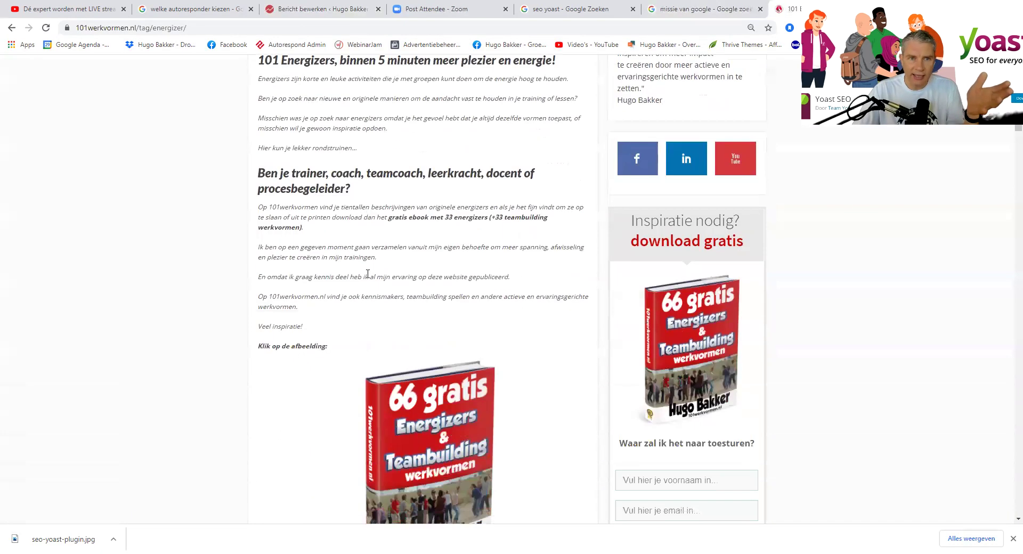
{"action": "scroll", "coordinate": [367, 274], "scroll_direction": "down", "scroll_amount": 7}
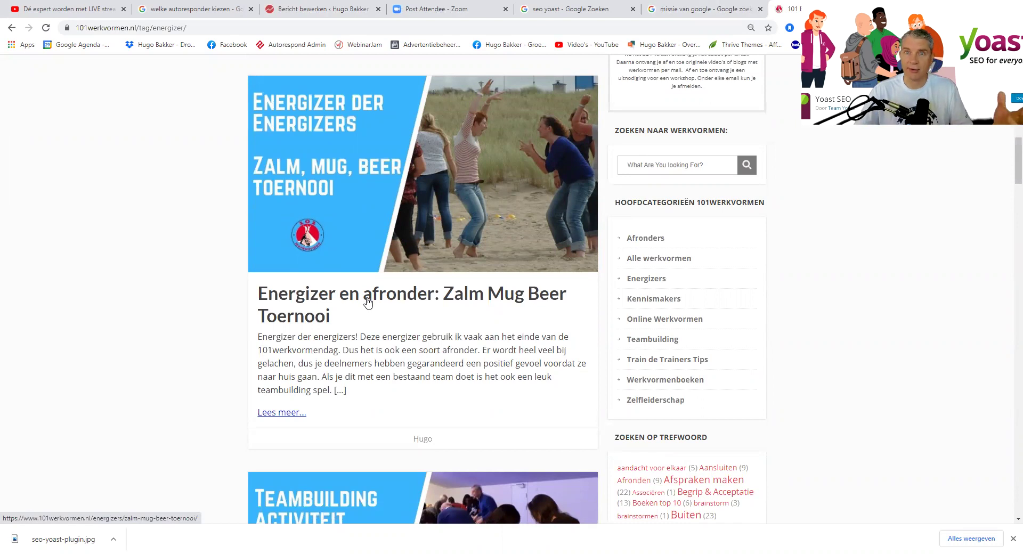
Revisit the Google results for "welke autoresponder kiezen" and return to the post editor to review the article text
{"action": "mouse_move", "coordinate": [232, 25]}
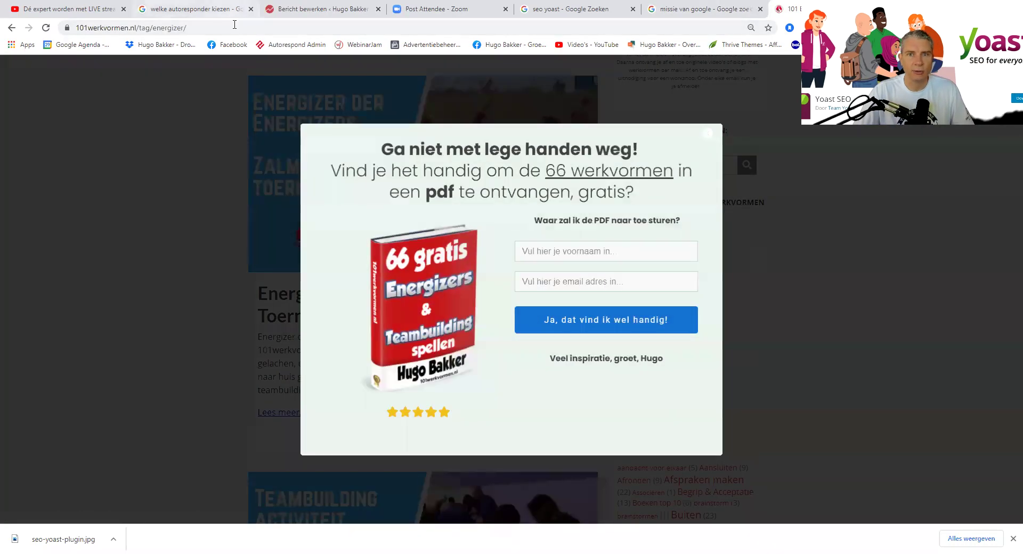
{"action": "left_click", "coordinate": [212, 11]}
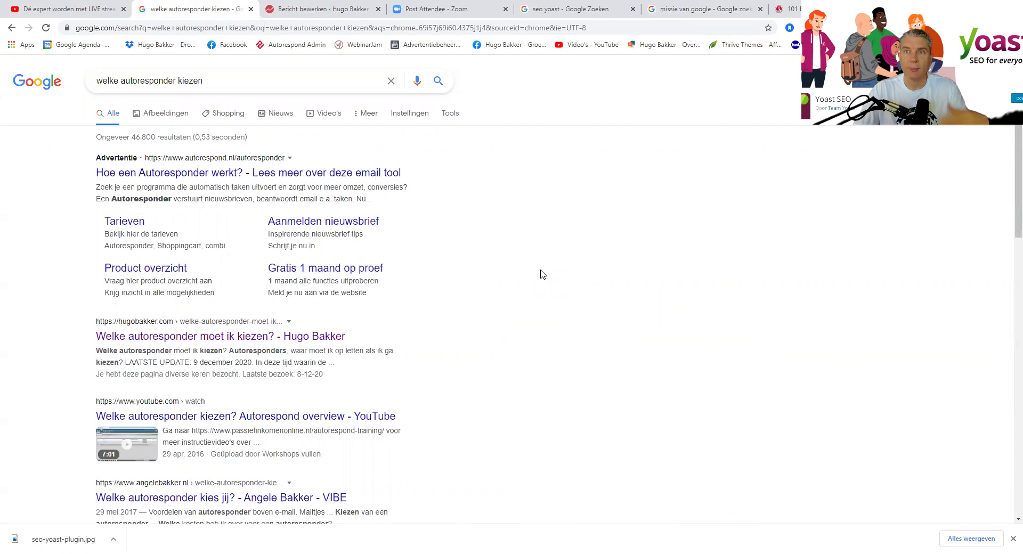
{"action": "left_click", "coordinate": [310, 13]}
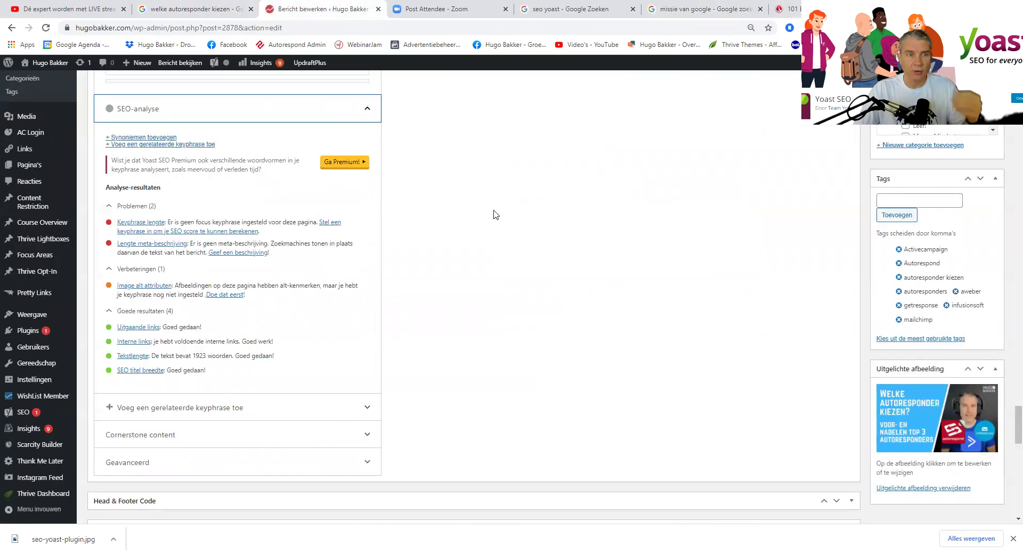
{"action": "scroll", "coordinate": [496, 237], "scroll_direction": "up", "scroll_amount": 15}
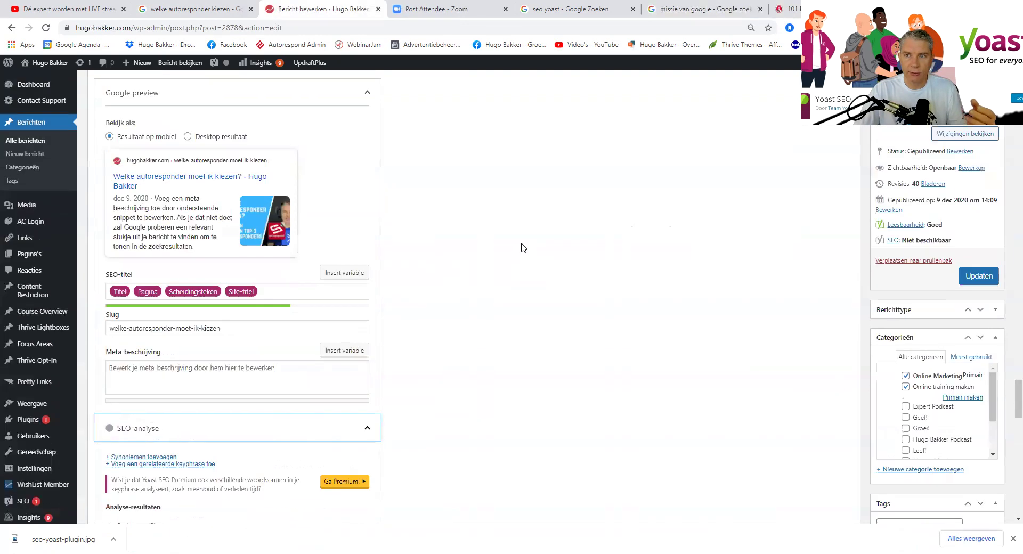
{"action": "scroll", "coordinate": [521, 253], "scroll_direction": "up", "scroll_amount": 20}
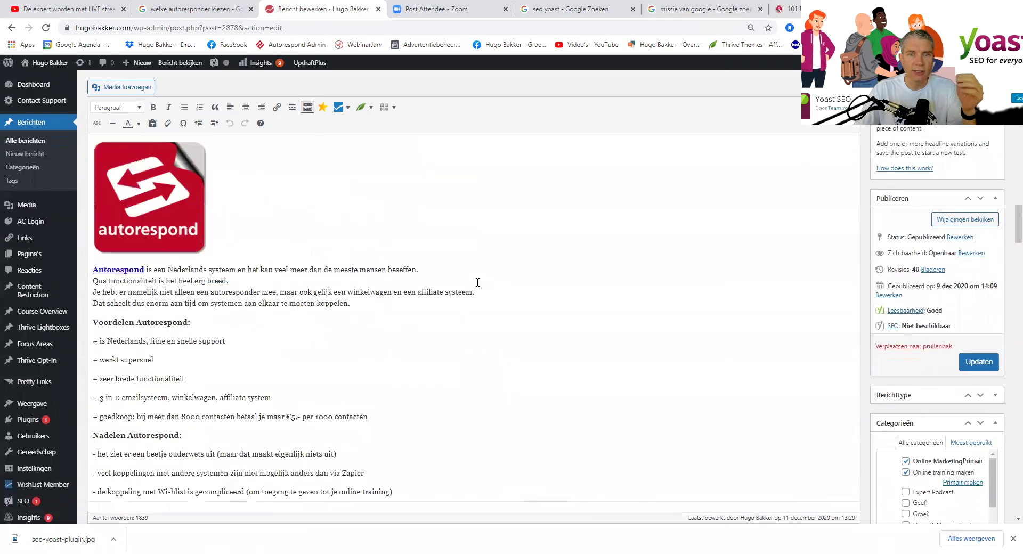
{"action": "scroll", "coordinate": [477, 283], "scroll_direction": "up", "scroll_amount": 20}
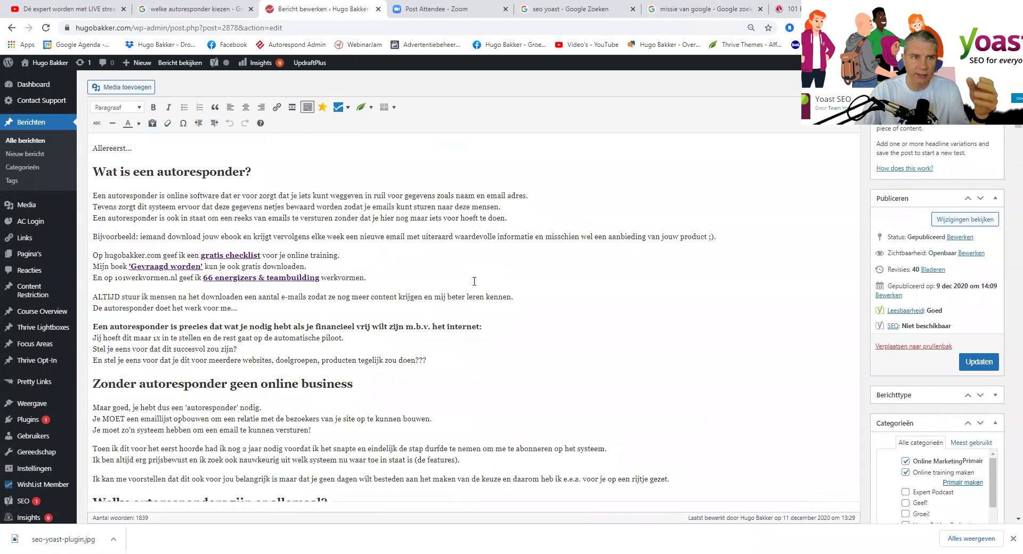
Examine the keywords "autoresponder" and "kiezen" in the post title and inspect the permalink slug without changing it
{"action": "scroll", "coordinate": [473, 255], "scroll_direction": "down", "scroll_amount": 3}
{"action": "scroll", "coordinate": [479, 240], "scroll_direction": "up", "scroll_amount": 3}
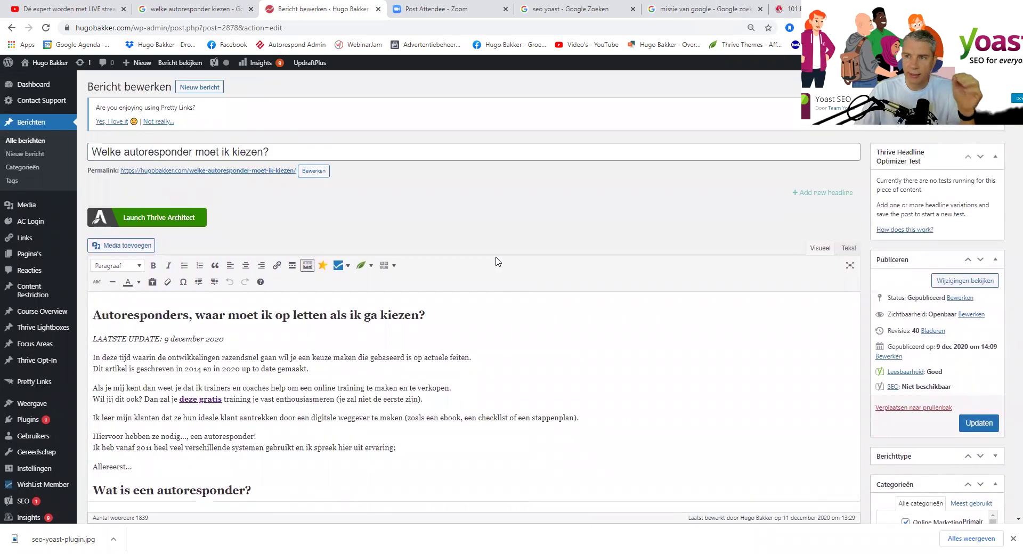
{"action": "double_click", "coordinate": [152, 153]}
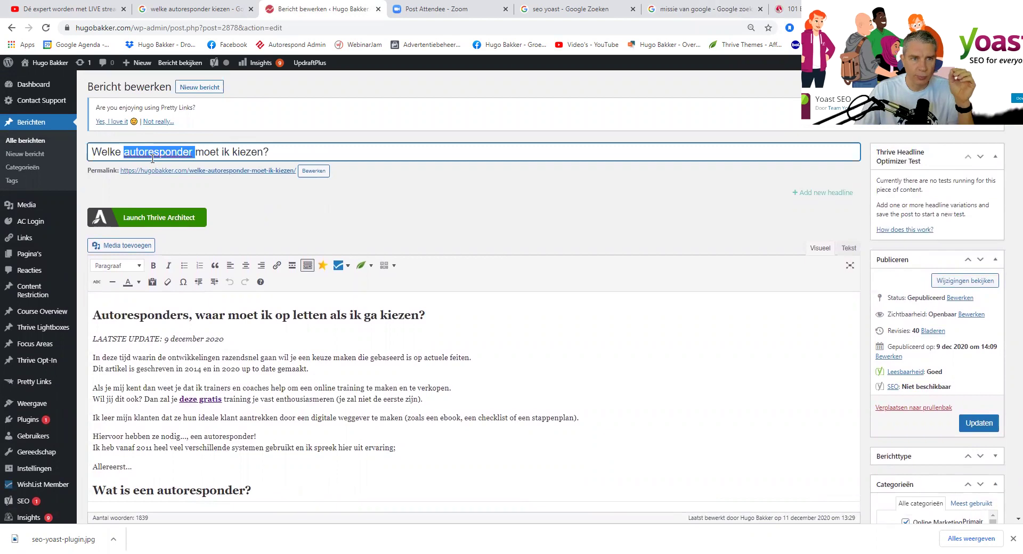
{"action": "double_click", "coordinate": [255, 154]}
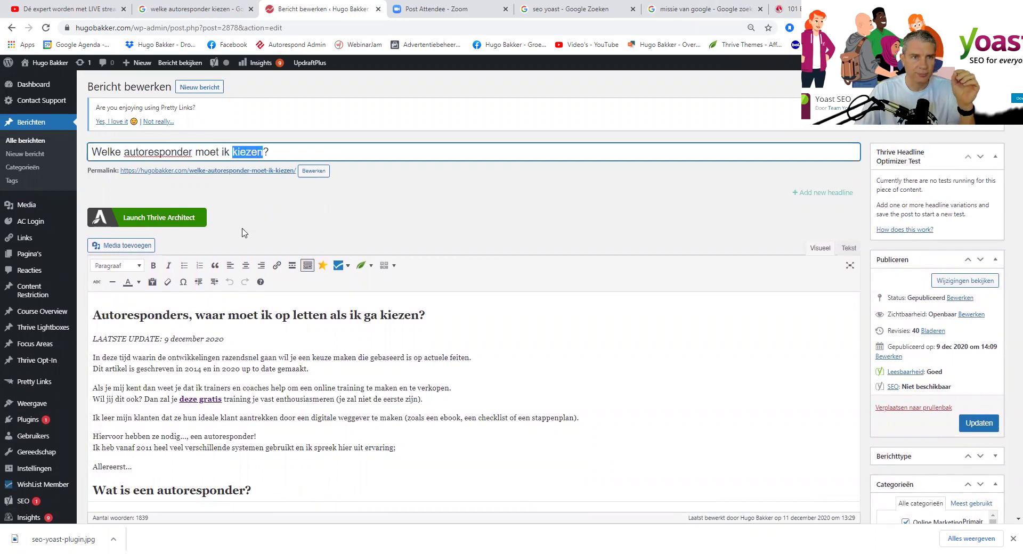
{"action": "left_click_drag", "start_coordinate": [93, 153], "coordinate": [272, 153]}
{"action": "left_click", "coordinate": [259, 188]}
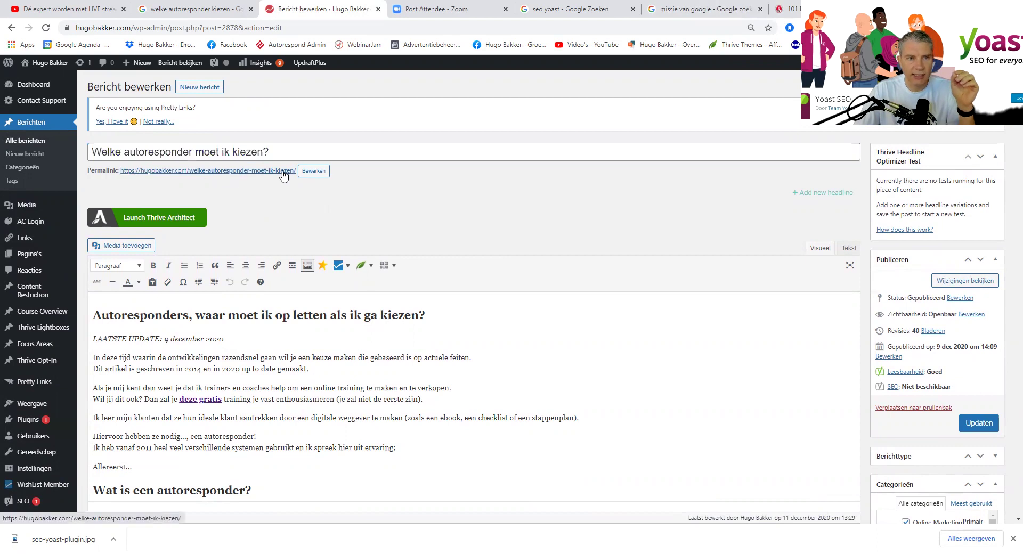
{"action": "left_click", "coordinate": [313, 171]}
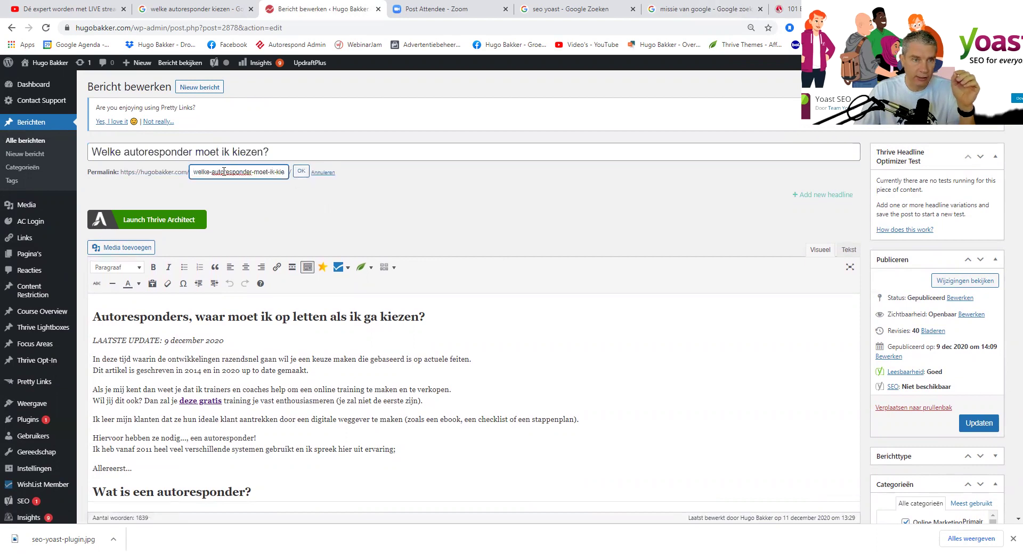
{"action": "left_click", "coordinate": [301, 171]}
Change the post title to "Autoresponders? Welke moet ik kiezen, is de beste?"
{"action": "double_click", "coordinate": [153, 152]}
{"action": "left_click", "coordinate": [93, 152]}
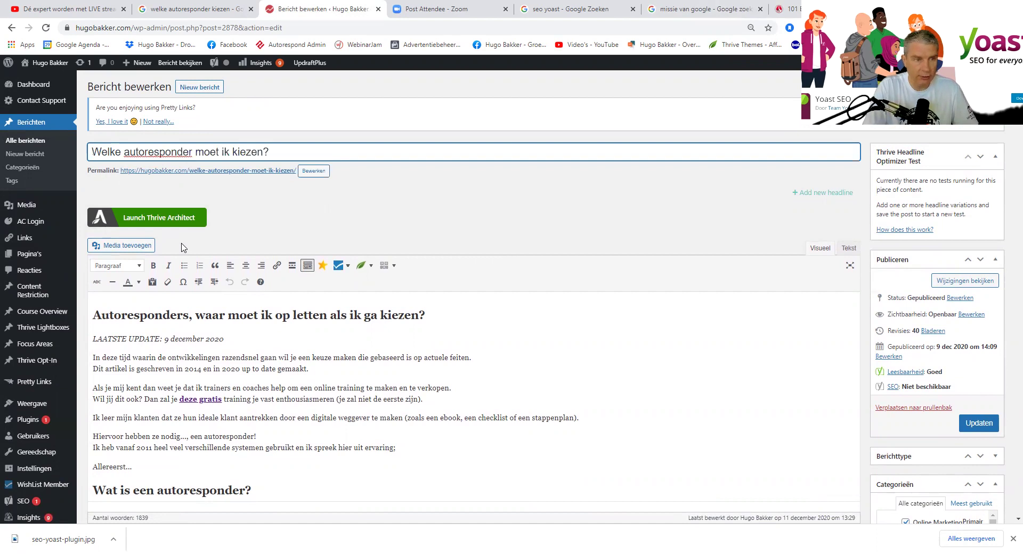
{"action": "type", "text": "Autoresponders"}
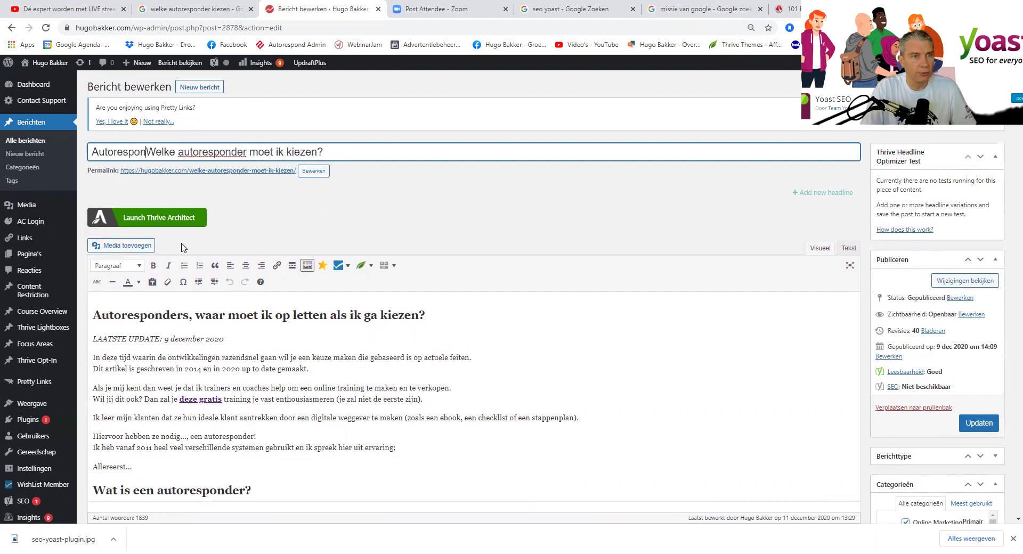
{"action": "type", "text": "?"}
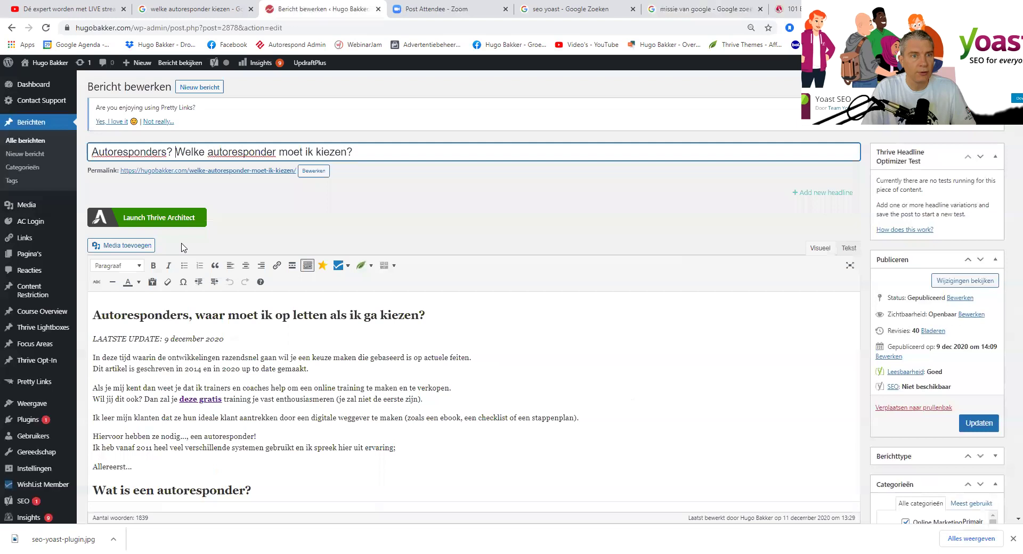
{"action": "double_click", "coordinate": [237, 152]}
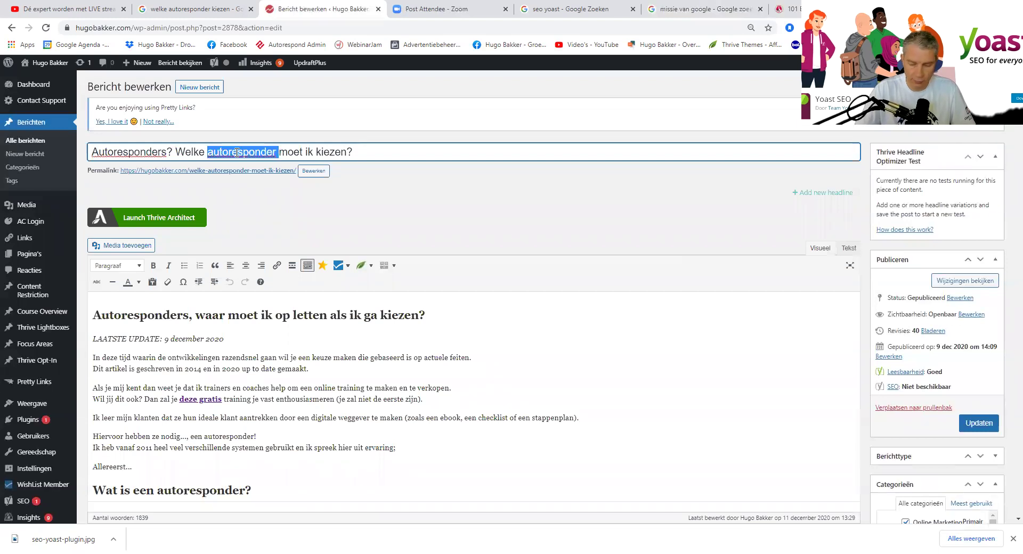
{"action": "key", "text": "BackSpace"}
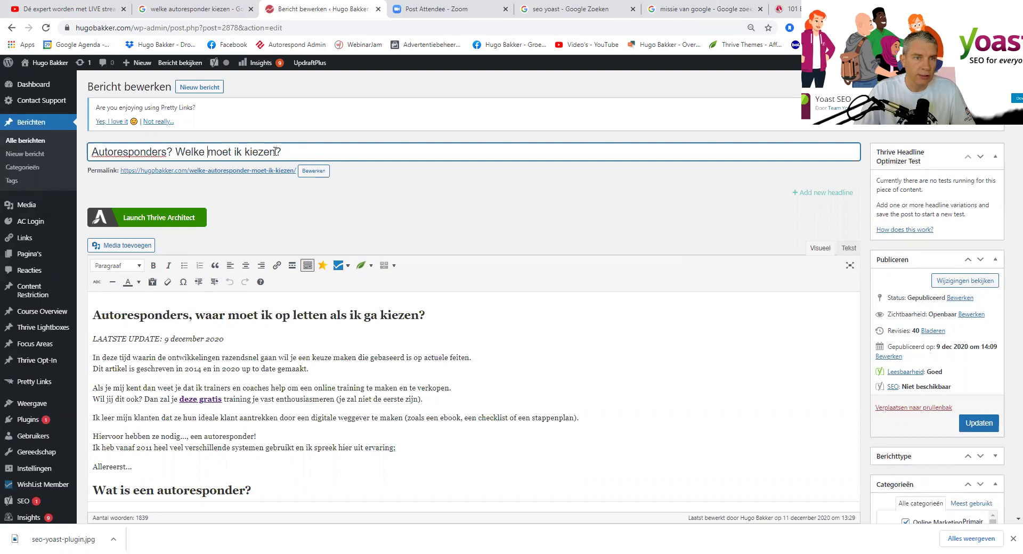
{"action": "type", "text": "is de beste"}
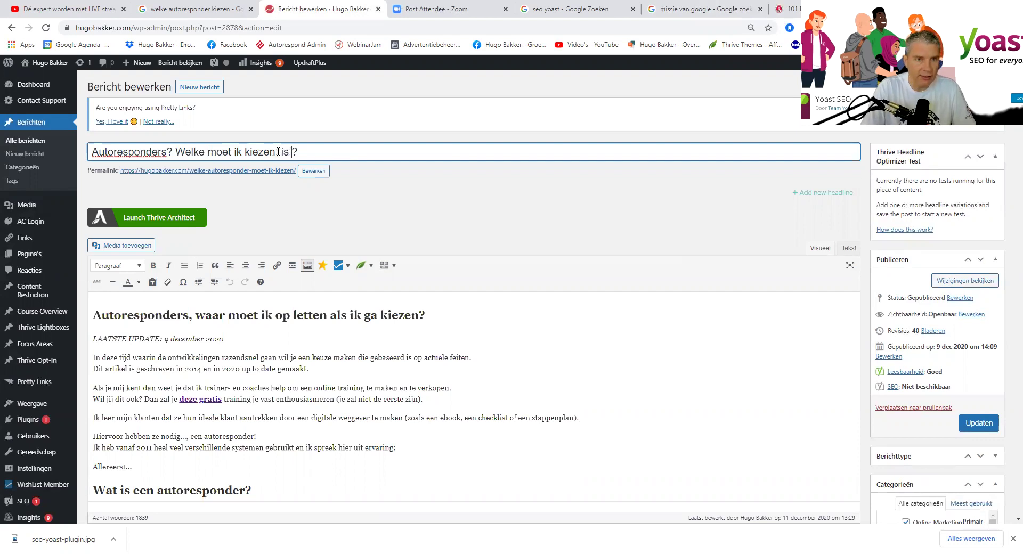
{"action": "left_click", "coordinate": [277, 151]}
{"action": "type", "text": ","}
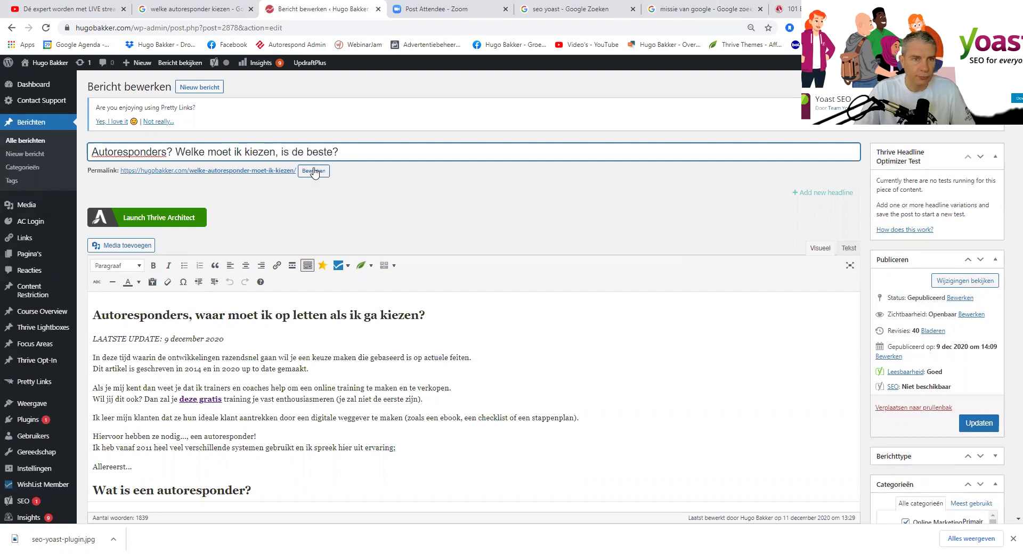
{"action": "left_click", "coordinate": [313, 171]}
{"action": "key", "text": "ctrl+a"}
{"action": "key", "text": "BackSpace"}
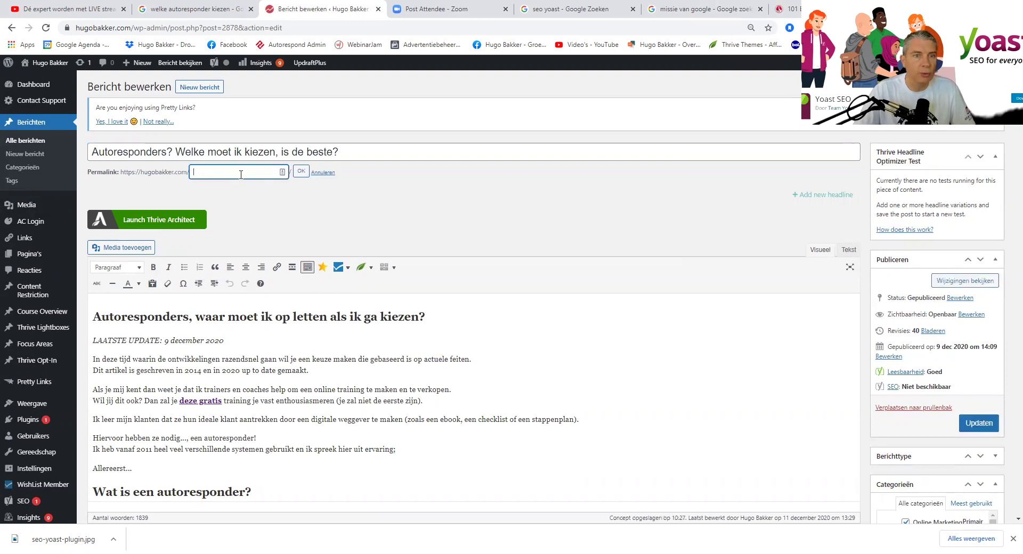
{"action": "left_click", "coordinate": [324, 173]}
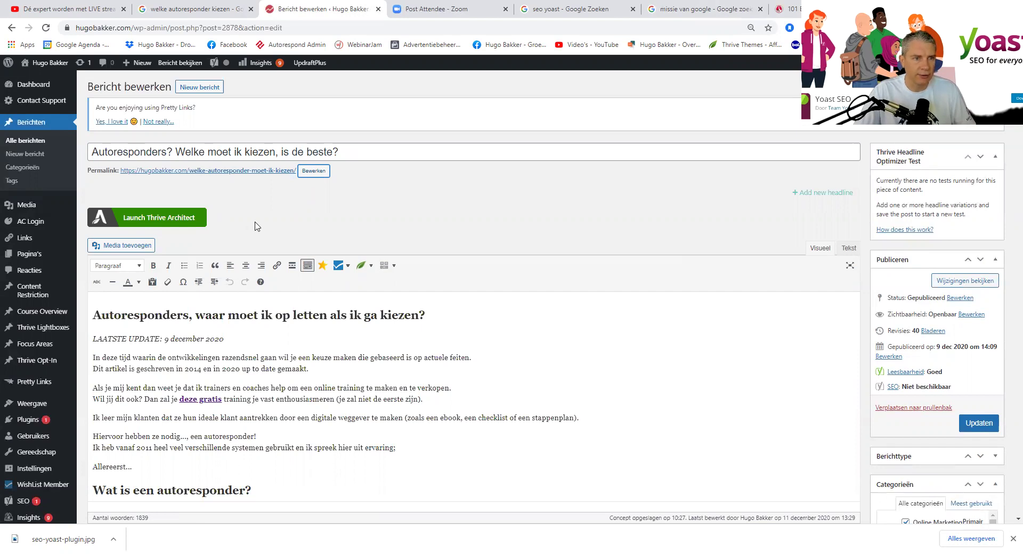
Examine the article's headings for the keyword "autoresponder", from the opening heading down to "TOP 3 Autoresponders om uit te kiezen in 2021"
{"action": "scroll", "coordinate": [256, 226], "scroll_direction": "down", "scroll_amount": 1}
{"action": "double_click", "coordinate": [131, 260]}
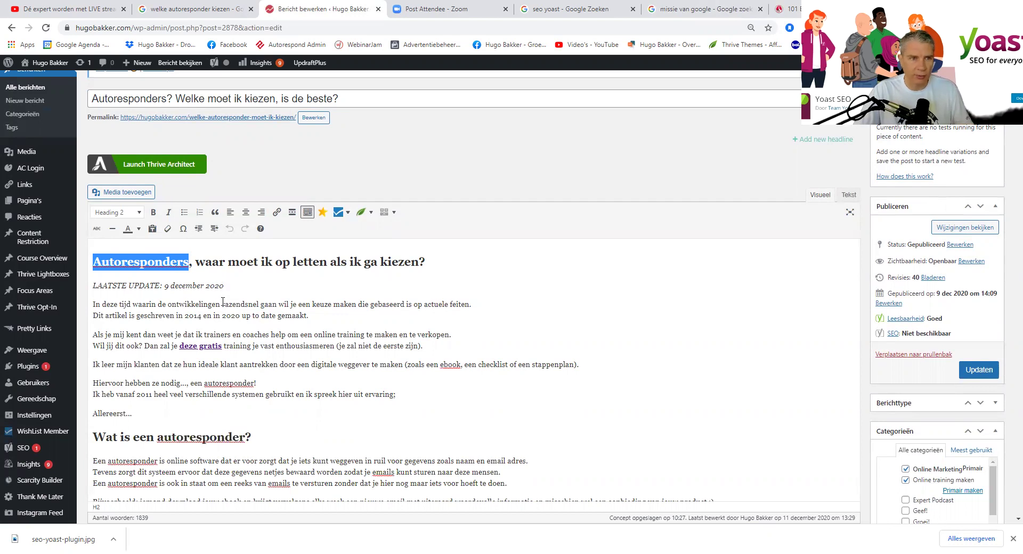
{"action": "left_click", "coordinate": [242, 294]}
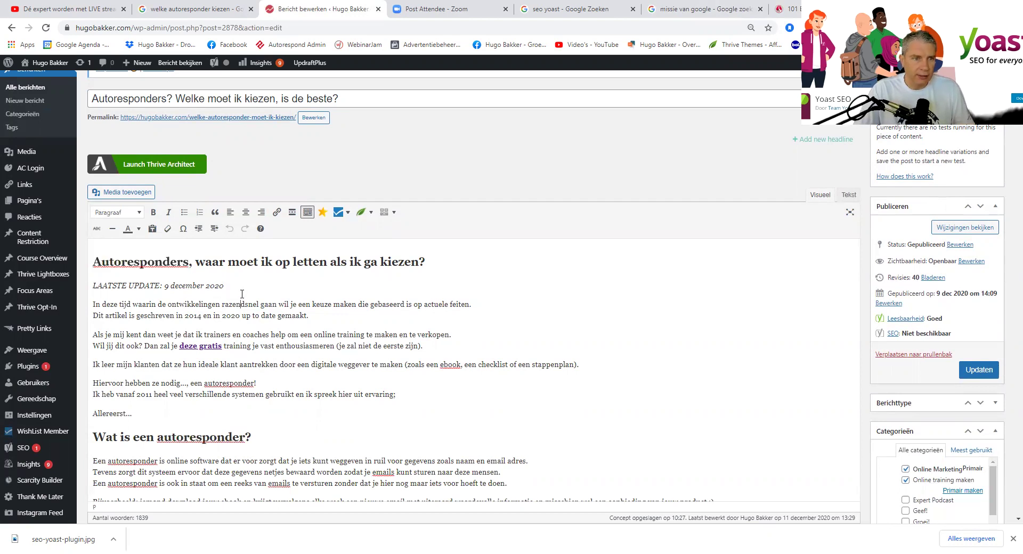
{"action": "scroll", "coordinate": [240, 296], "scroll_direction": "down", "scroll_amount": 3}
{"action": "scroll", "coordinate": [237, 296], "scroll_direction": "down", "scroll_amount": 2}
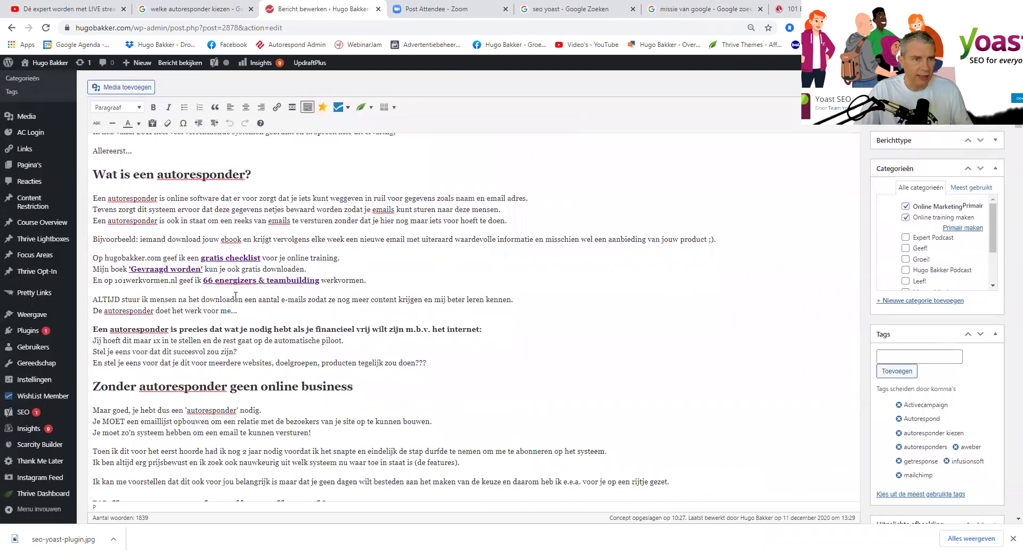
{"action": "double_click", "coordinate": [213, 171]}
{"action": "triple_click", "coordinate": [207, 384]}
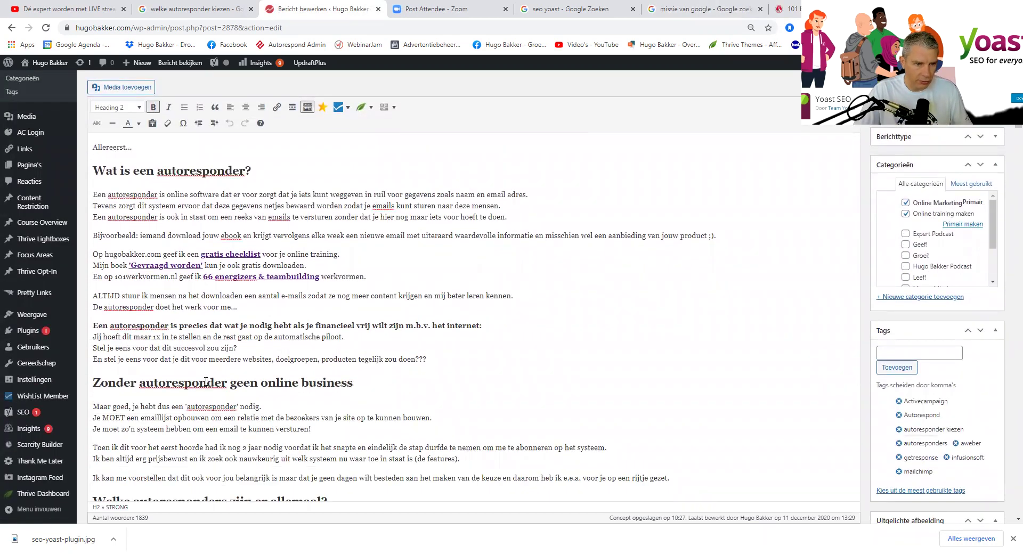
{"action": "scroll", "coordinate": [206, 384], "scroll_direction": "down", "scroll_amount": 3}
{"action": "left_click", "coordinate": [180, 343]}
{"action": "triple_click", "coordinate": [180, 343]}
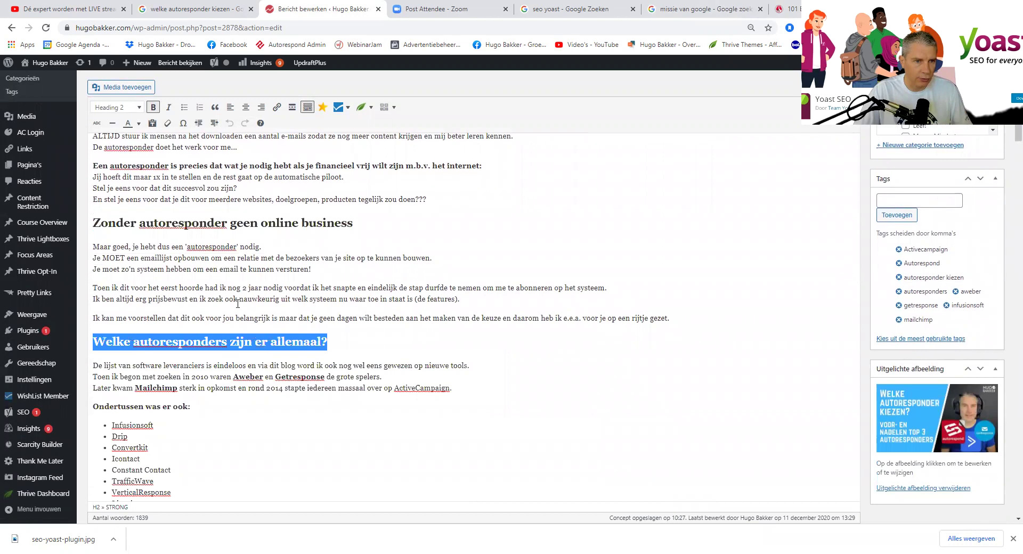
{"action": "scroll", "coordinate": [180, 343], "scroll_direction": "down", "scroll_amount": 5}
{"action": "triple_click", "coordinate": [148, 307]}
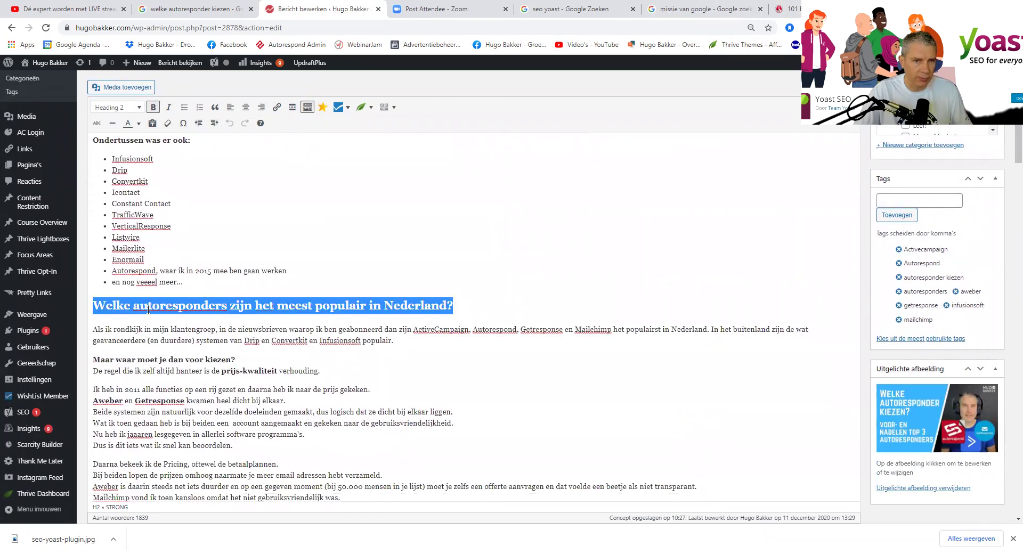
{"action": "scroll", "coordinate": [148, 307], "scroll_direction": "down", "scroll_amount": 5}
{"action": "triple_click", "coordinate": [187, 304]}
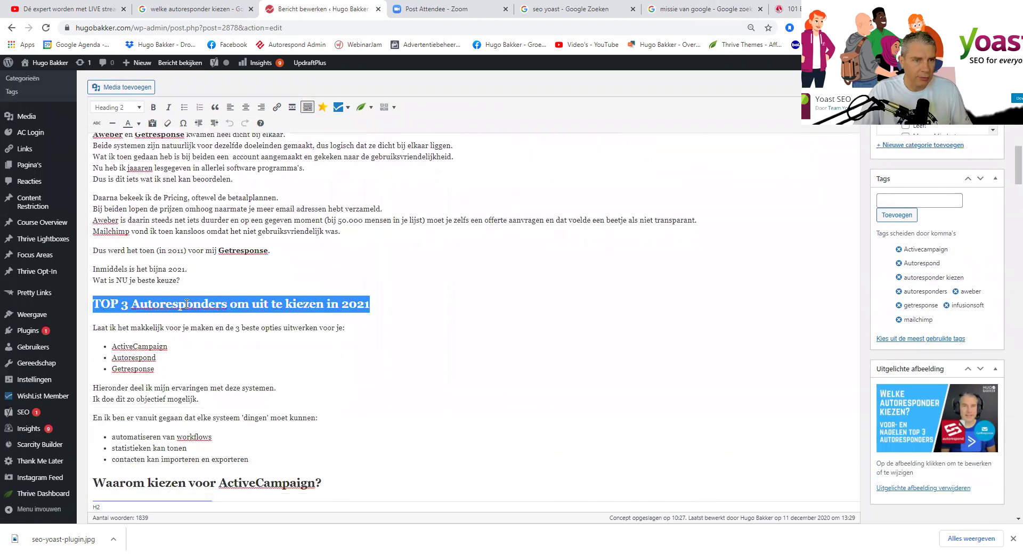
Examine the rest of the article, from the "Waarom kiezen voor ActiveCampaign?" section through the price comparison to the conclusion
{"action": "scroll", "coordinate": [187, 304], "scroll_direction": "down", "scroll_amount": 4}
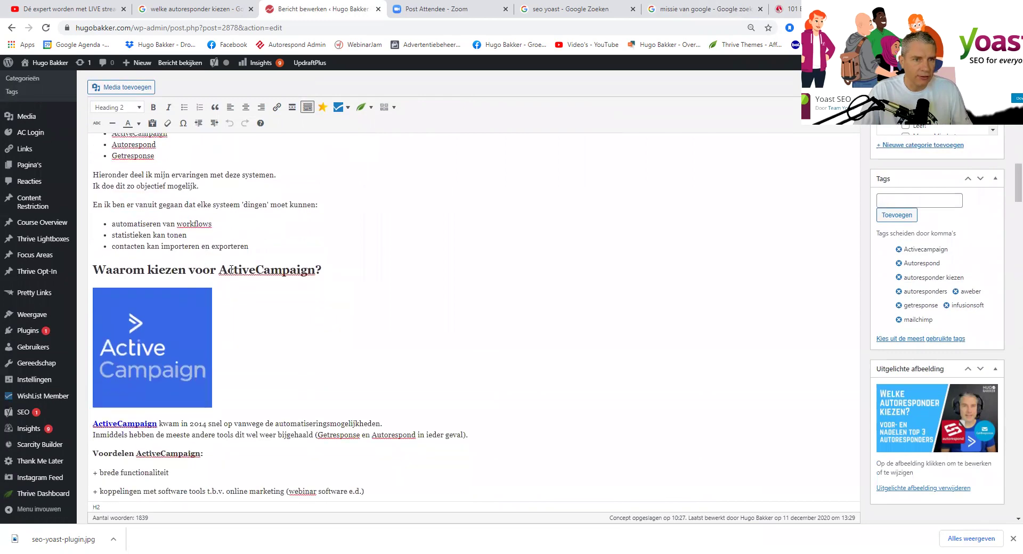
{"action": "double_click", "coordinate": [232, 270]}
{"action": "scroll", "coordinate": [232, 271], "scroll_direction": "down", "scroll_amount": 7}
{"action": "scroll", "coordinate": [223, 283], "scroll_direction": "down", "scroll_amount": 20}
{"action": "scroll", "coordinate": [224, 286], "scroll_direction": "down", "scroll_amount": 1}
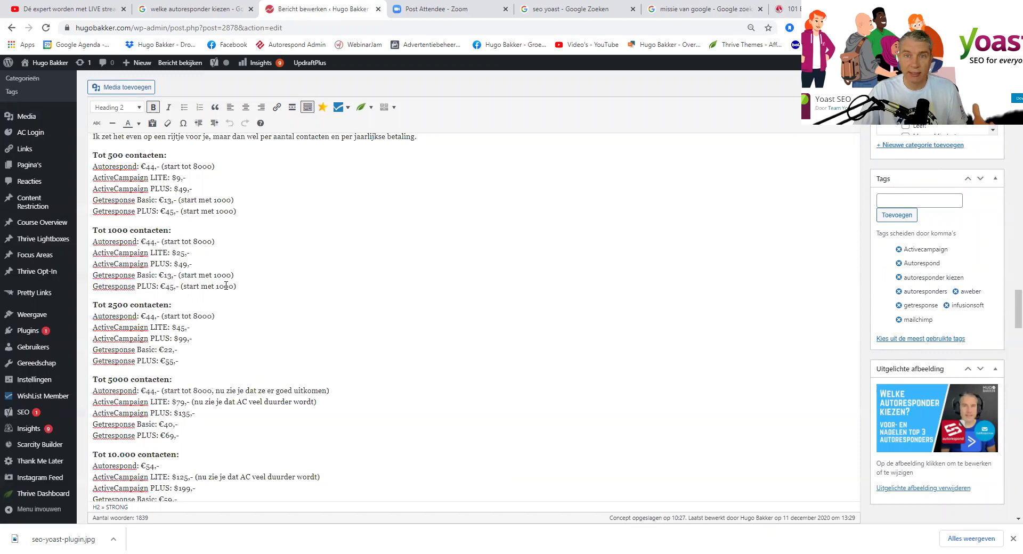
{"action": "scroll", "coordinate": [226, 286], "scroll_direction": "down", "scroll_amount": 5}
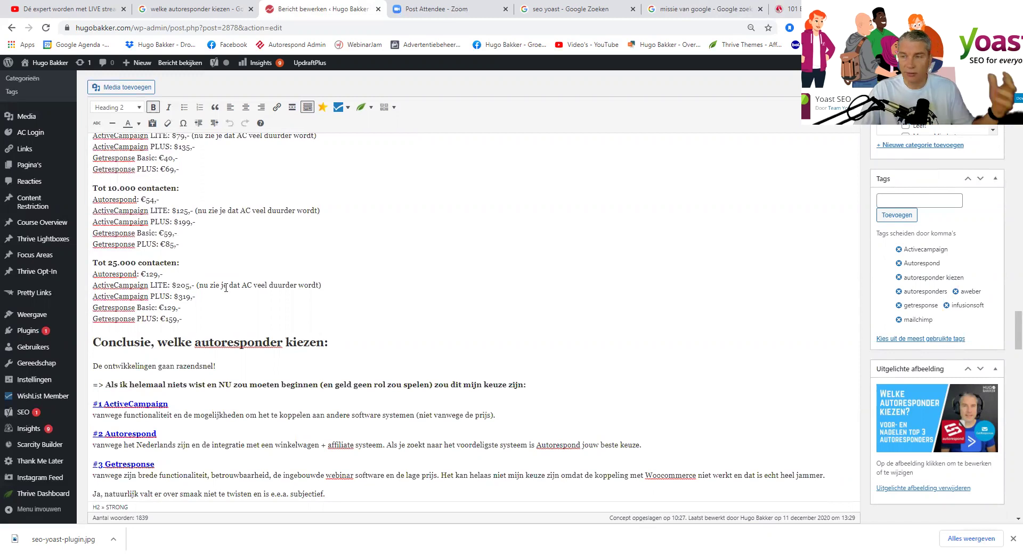
{"action": "scroll", "coordinate": [226, 289], "scroll_direction": "down", "scroll_amount": 3}
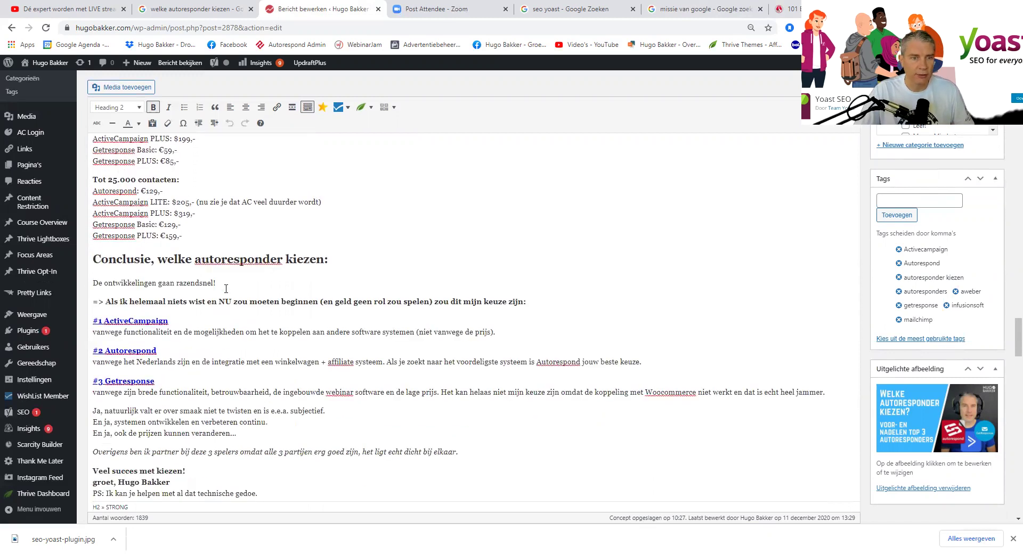
Review the Yoast SEO Google preview and SEO title fields, and compare them with the Google results for "welke autoresponder kiezen"
{"action": "scroll", "coordinate": [226, 289], "scroll_direction": "down", "scroll_amount": 9}
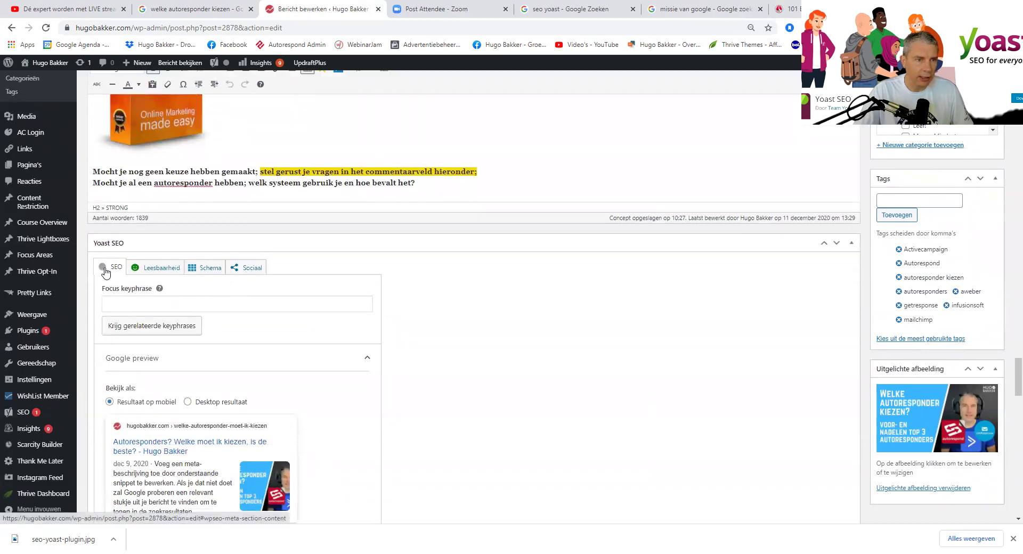
{"action": "scroll", "coordinate": [229, 280], "scroll_direction": "down", "scroll_amount": 1}
{"action": "scroll", "coordinate": [229, 281], "scroll_direction": "down", "scroll_amount": 2}
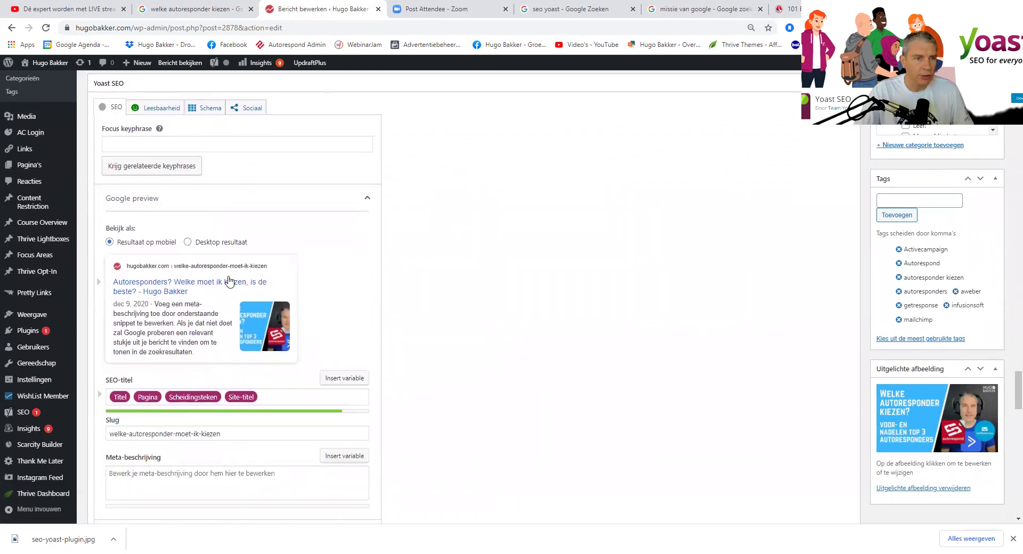
{"action": "scroll", "coordinate": [173, 303], "scroll_direction": "down", "scroll_amount": 2}
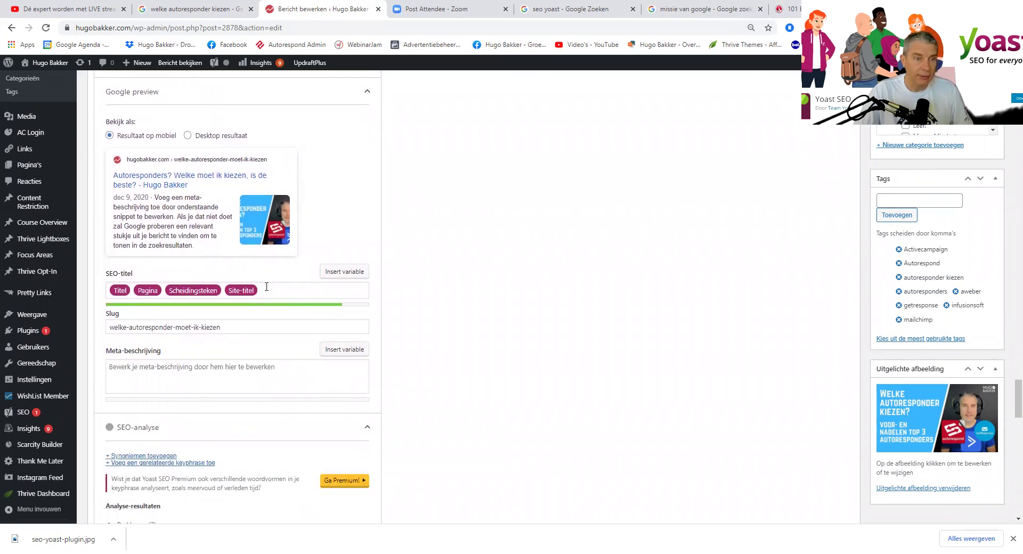
{"action": "left_click", "coordinate": [187, 9]}
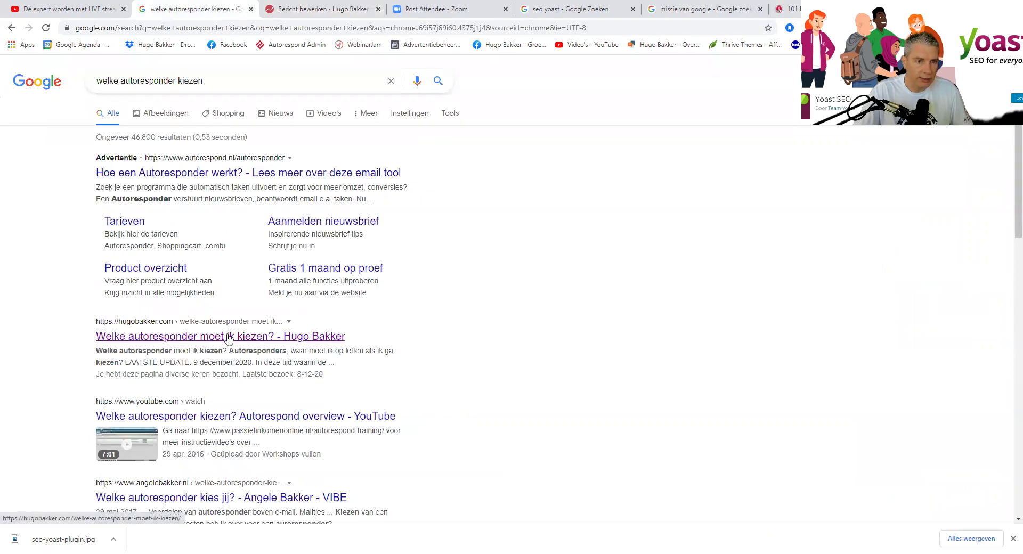
{"action": "left_click", "coordinate": [331, 10]}
Replace the SEO title variables with "Autoresponders? Welke moet ik kiezen, welke is de beste?" and update the post
{"action": "left_click", "coordinate": [272, 293]}
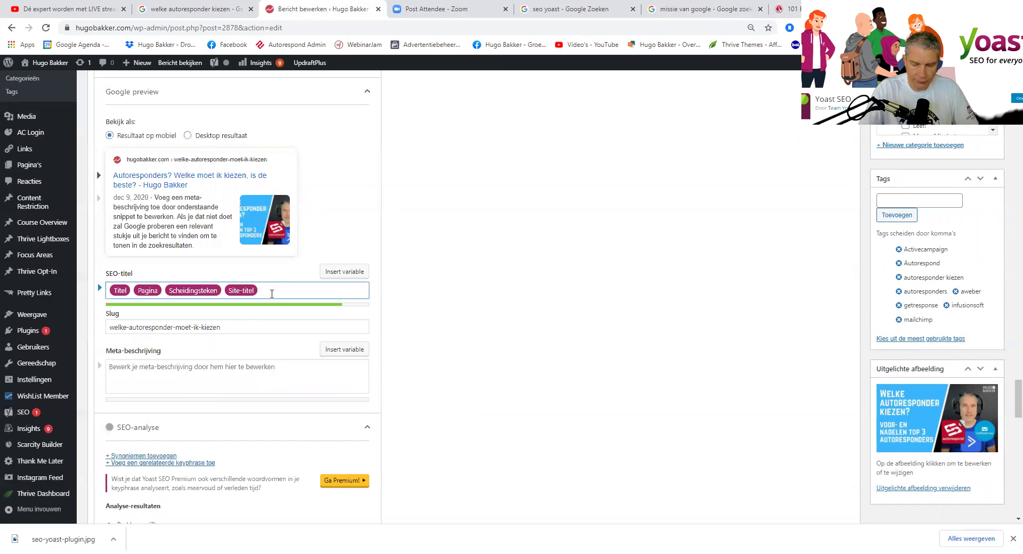
{"action": "key", "text": "BackSpace"}
{"action": "key", "text": "BackSpace"}
{"action": "key", "text": "BackSpace"}
{"action": "key", "text": "BackSpace"}
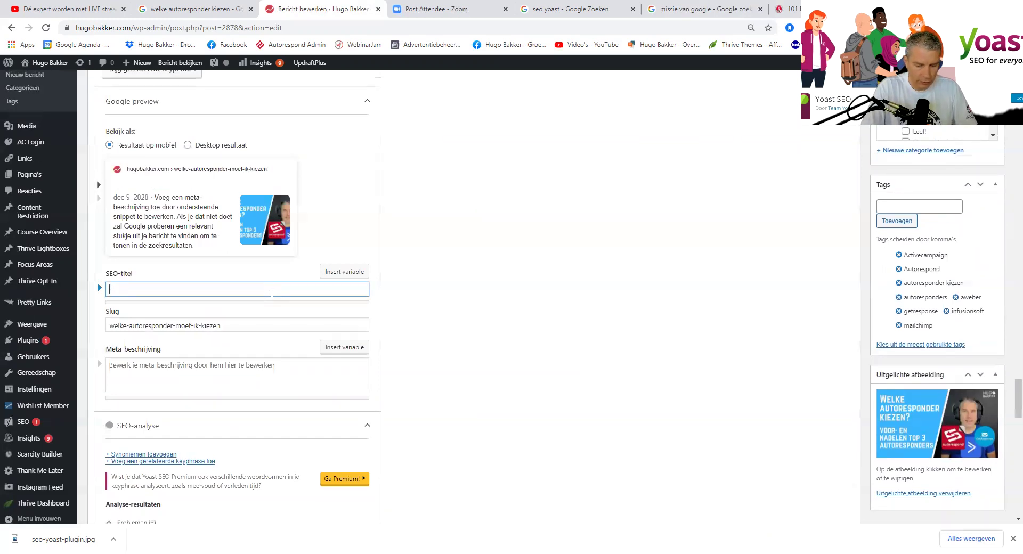
{"action": "type", "text": "Autoresponders? Welke moet"}
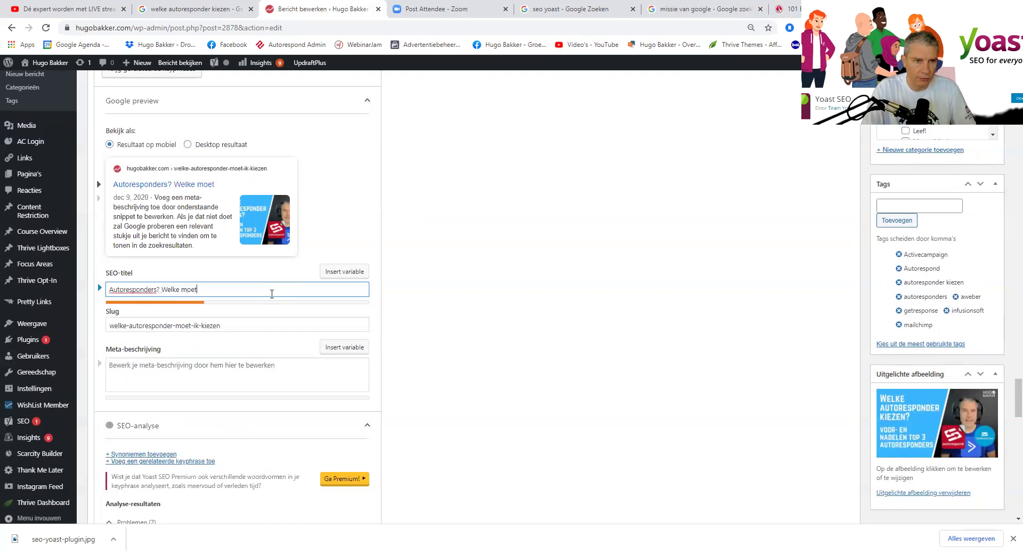
{"action": "type", "text": " ik kiezen, welk"}
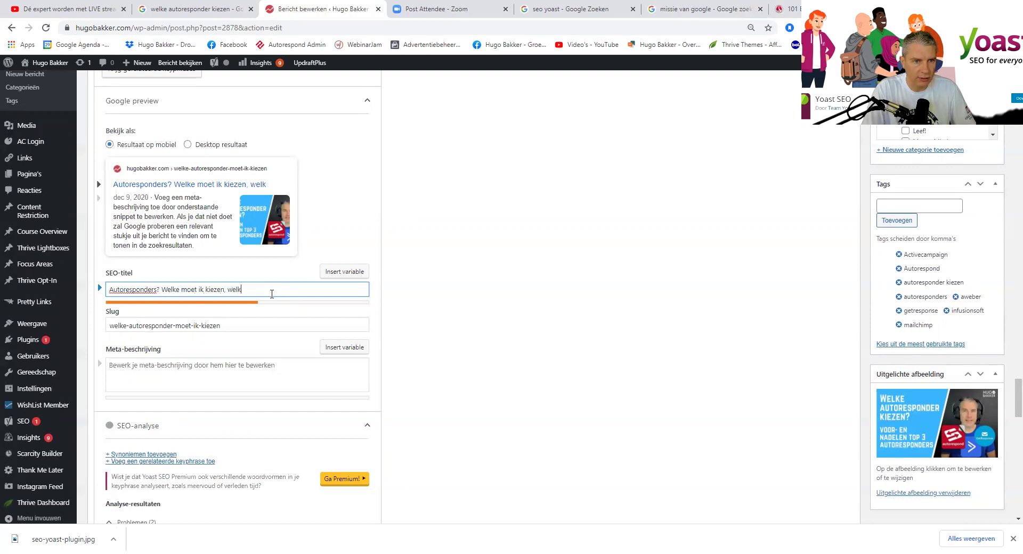
{"action": "type", "text": "e is de beste?"}
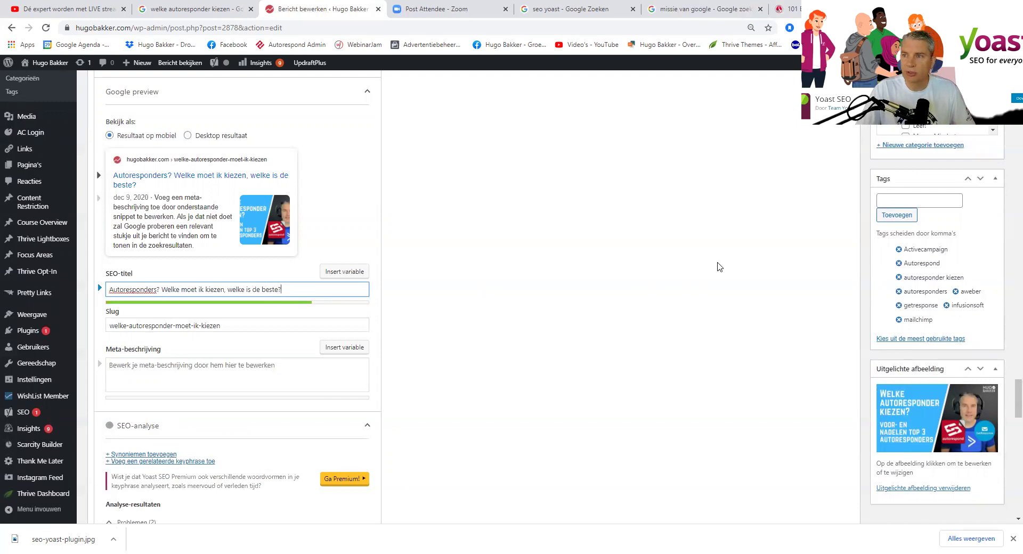
{"action": "scroll", "coordinate": [719, 266], "scroll_direction": "up", "scroll_amount": 5}
{"action": "left_click", "coordinate": [978, 149]}
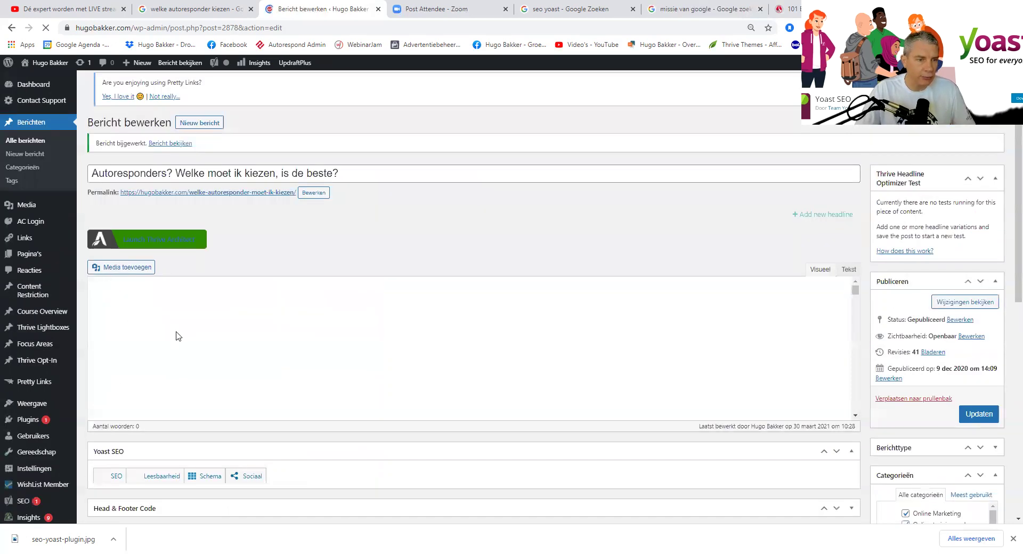
Compare the Yoast SEO snippet fields with the post's Google result for "welke autoresponder kiezen", then open the empty meta description for editing
{"action": "scroll", "coordinate": [174, 362], "scroll_direction": "down", "scroll_amount": 4}
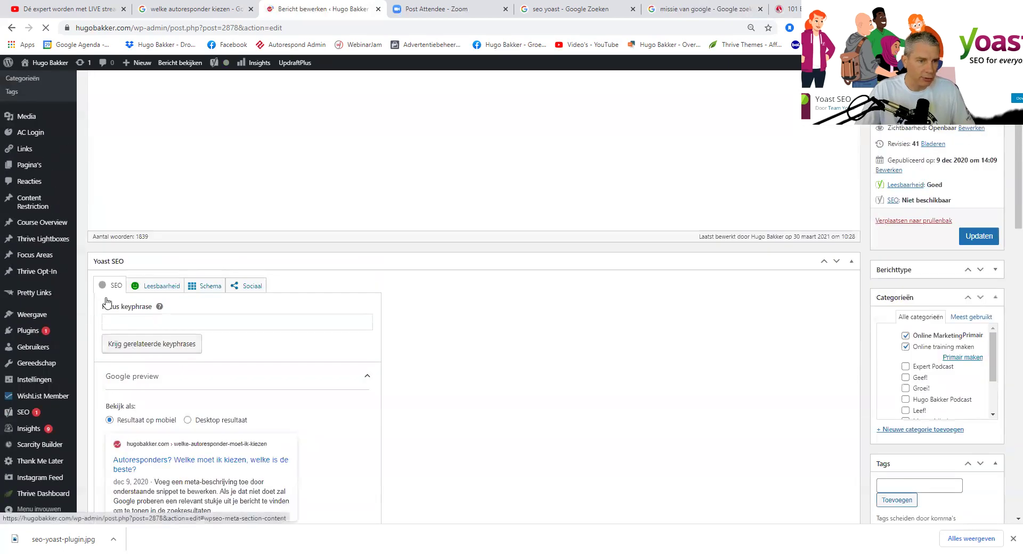
{"action": "scroll", "coordinate": [108, 302], "scroll_direction": "down", "scroll_amount": 10}
{"action": "scroll", "coordinate": [141, 318], "scroll_direction": "down", "scroll_amount": 15}
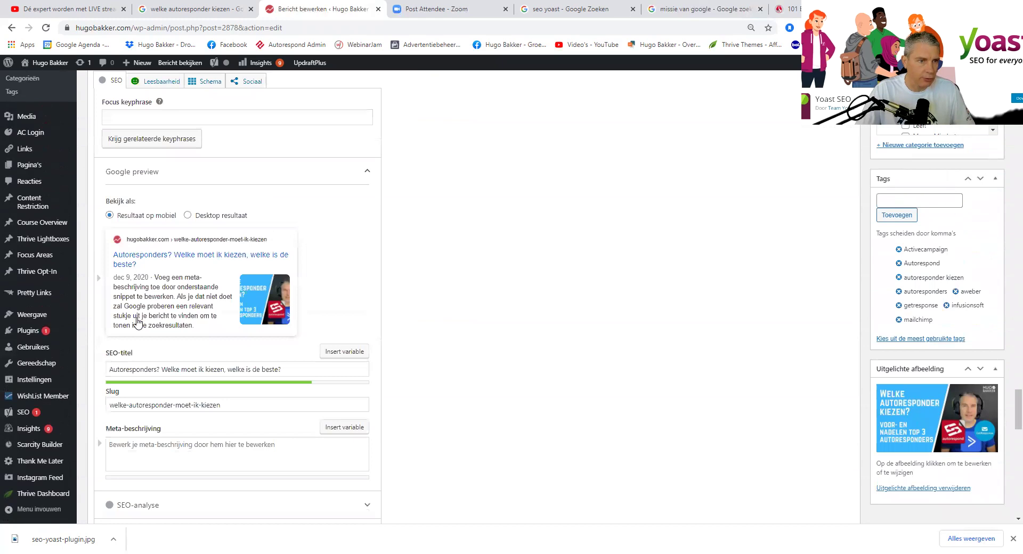
{"action": "scroll", "coordinate": [161, 266], "scroll_direction": "up", "scroll_amount": 3}
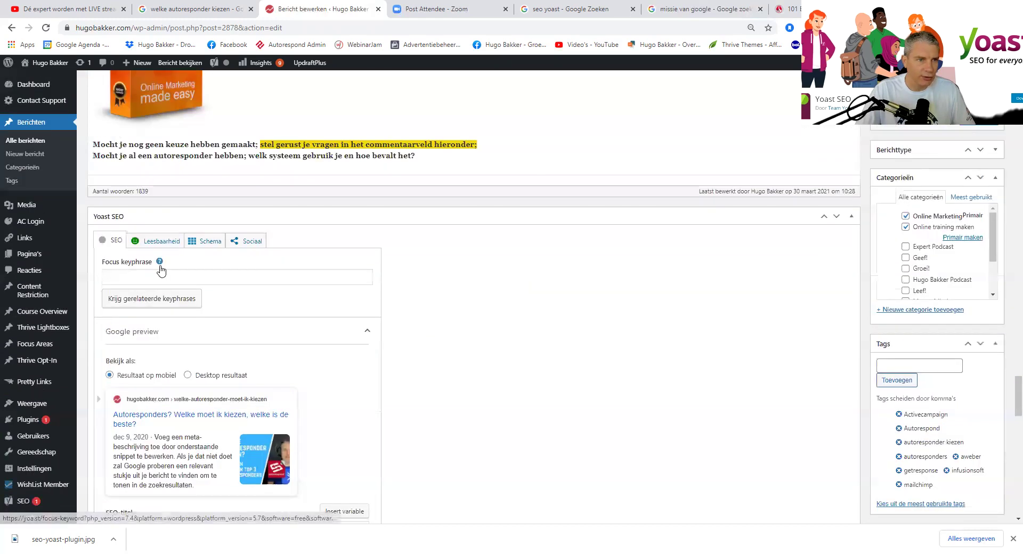
{"action": "scroll", "coordinate": [221, 345], "scroll_direction": "down", "scroll_amount": 5}
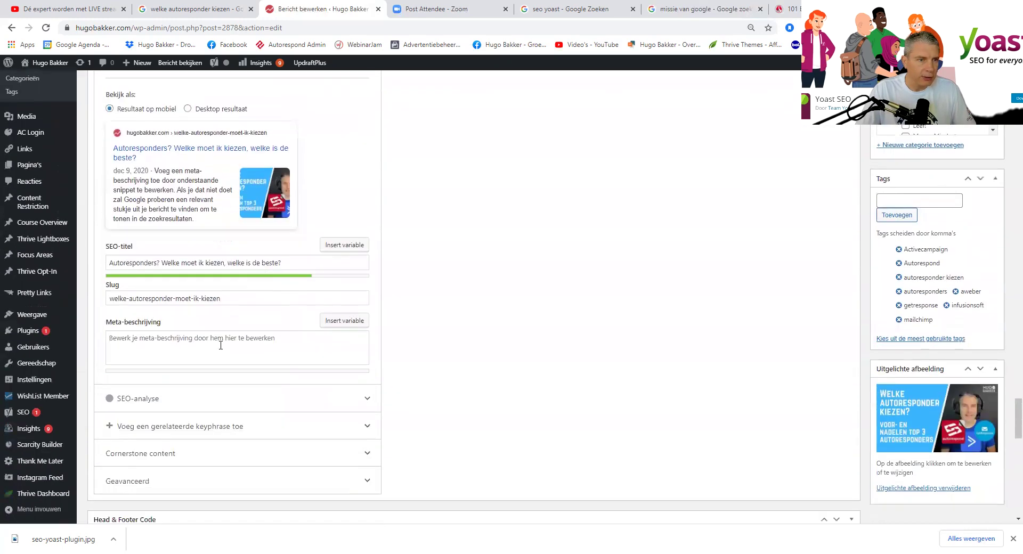
{"action": "left_click", "coordinate": [292, 261]}
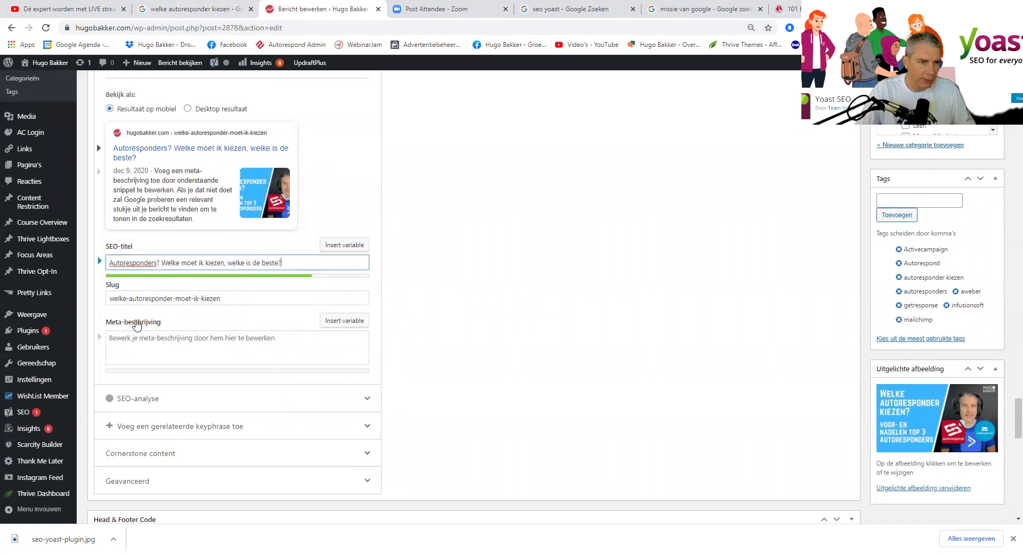
{"action": "left_click", "coordinate": [181, 8]}
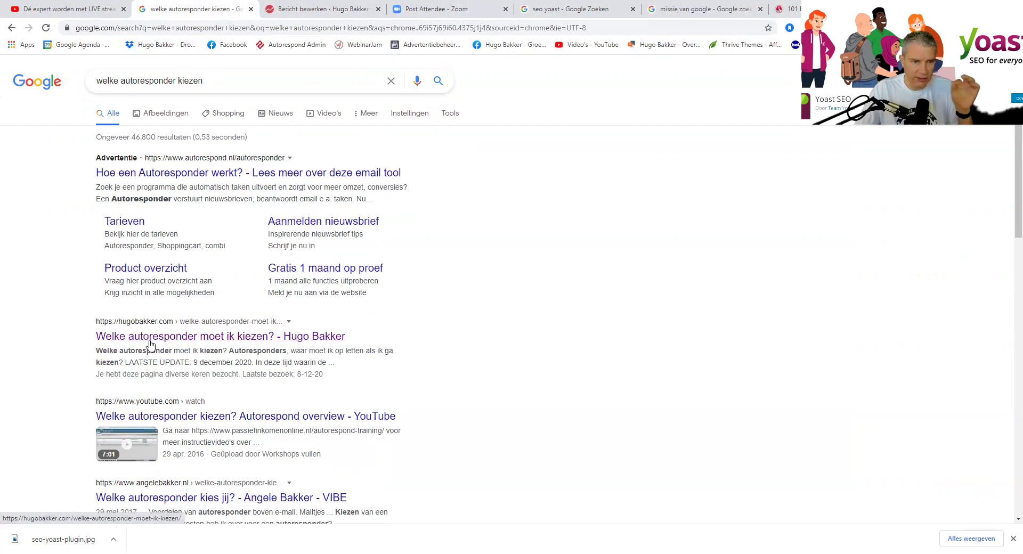
{"action": "left_click", "coordinate": [303, 9]}
{"action": "left_click", "coordinate": [154, 344]}
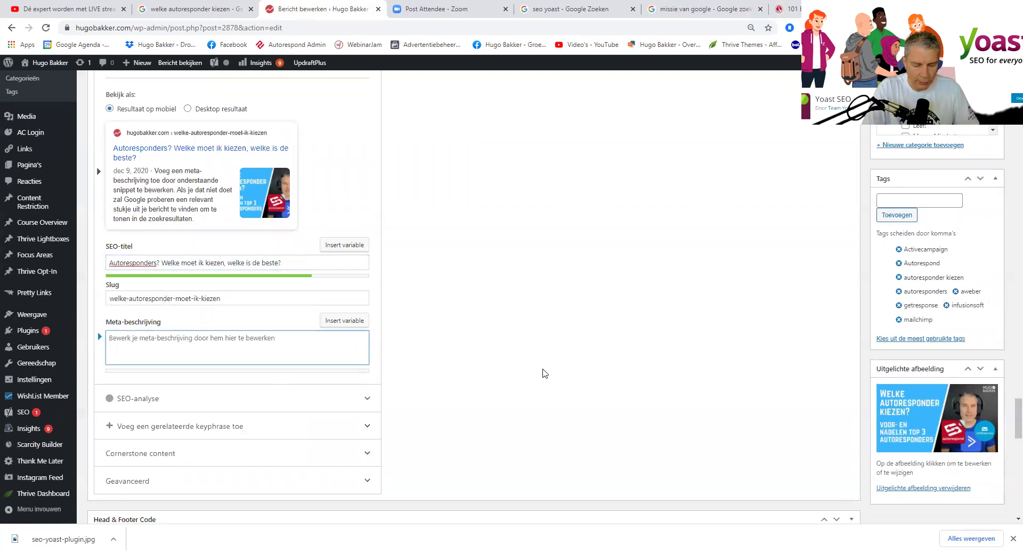
{"action": "type", "text": "Ben je op zoek"}
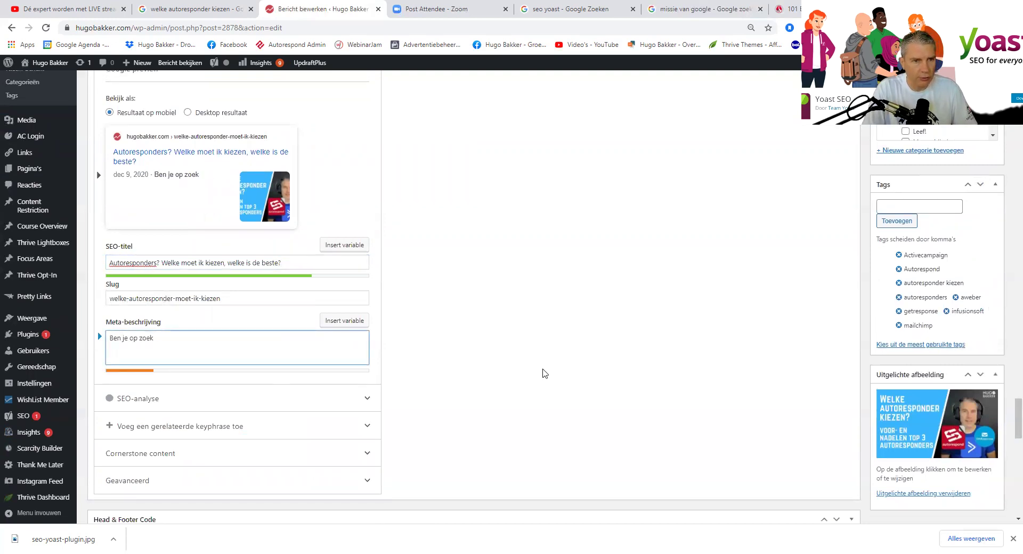
{"action": "key", "text": "BackSpace"}
{"action": "key", "text": "BackSpace"}
{"action": "key", "text": "BackSpace"}
{"action": "key", "text": "BackSpace"}
{"action": "key", "text": "BackSpace"}
{"action": "key", "text": "BackSpace"}
{"action": "key", "text": "BackSpace"}
{"action": "key", "text": "BackSpace"}
{"action": "key", "text": "BackSpace"}
{"action": "key", "text": "BackSpace"}
{"action": "key", "text": "BackSpace"}
{"action": "key", "text": "BackSpace"}
{"action": "key", "text": "BackSpace"}
{"action": "key", "text": "BackSpace"}
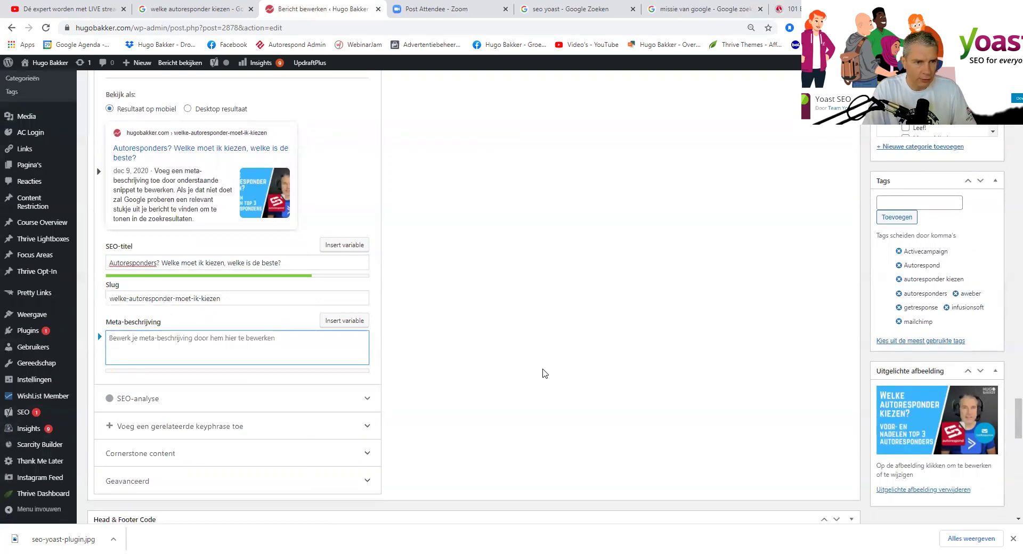
{"action": "type", "text": "Ga je met"}
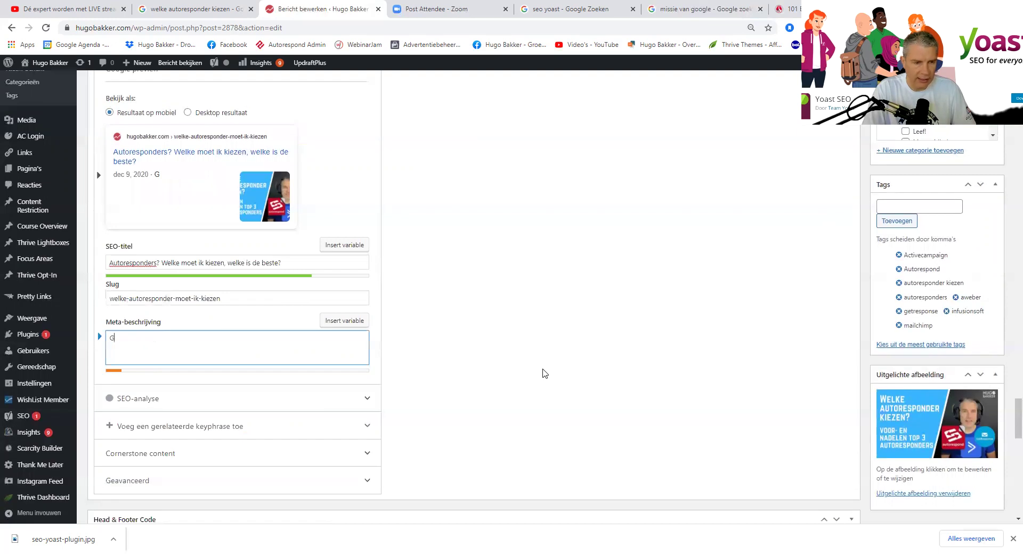
{"action": "key", "text": "BackSpace"}
{"action": "key", "text": "BackSpace"}
{"action": "key", "text": "BackSpace"}
{"action": "key", "text": "BackSpace"}
{"action": "key", "text": "BackSpace"}
{"action": "key", "text": "BackSpace"}
{"action": "key", "text": "BackSpace"}
{"action": "key", "text": "BackSpace"}
{"action": "key", "text": "BackSpace"}
Begin the meta description with "Weet je dat je een autoresponder nodig hebt, maar weet je niet welke de beste is"
{"action": "type", "text": "Weet je dat je een autoresponder nod"}
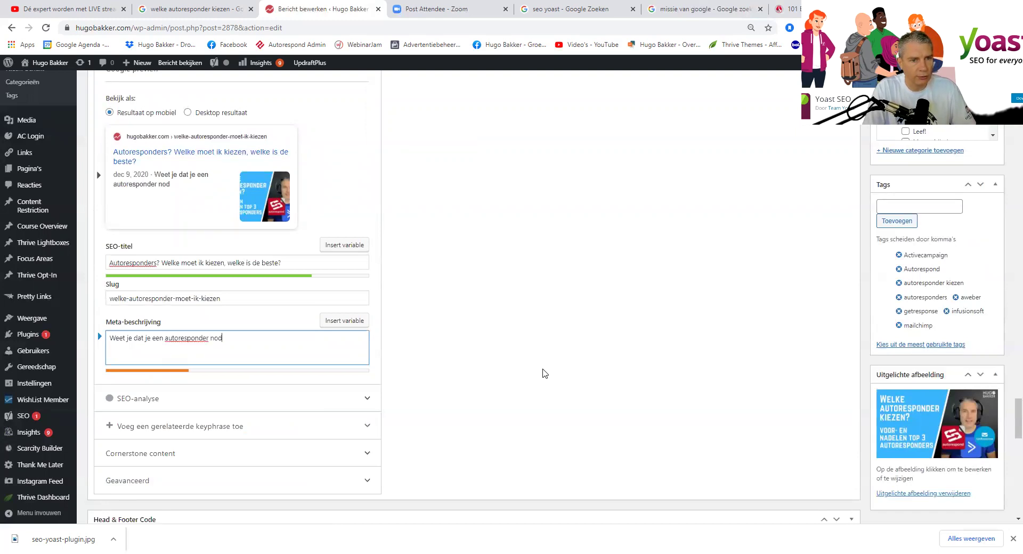
{"action": "type", "text": "ig hebt, maar w"}
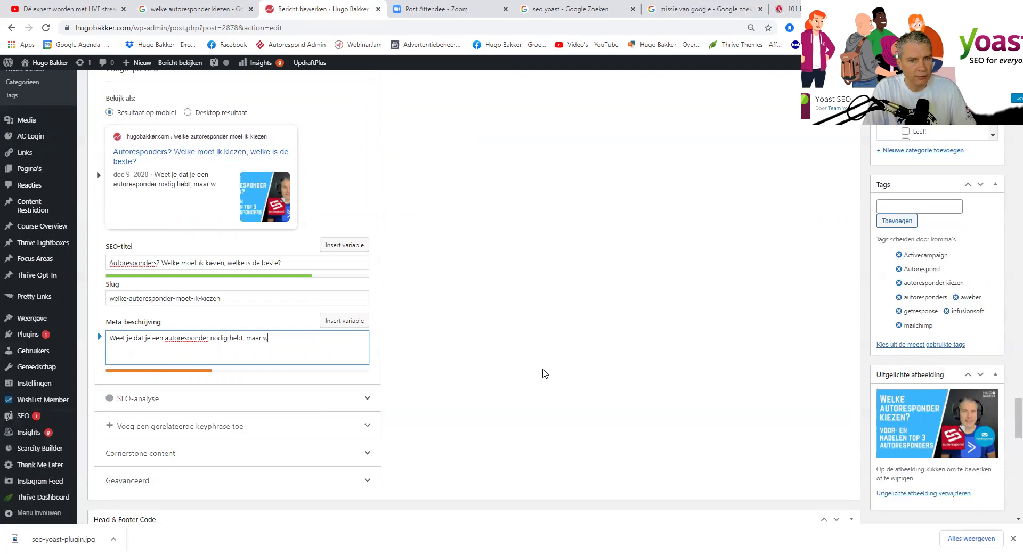
{"action": "type", "text": "eet je niet welke"}
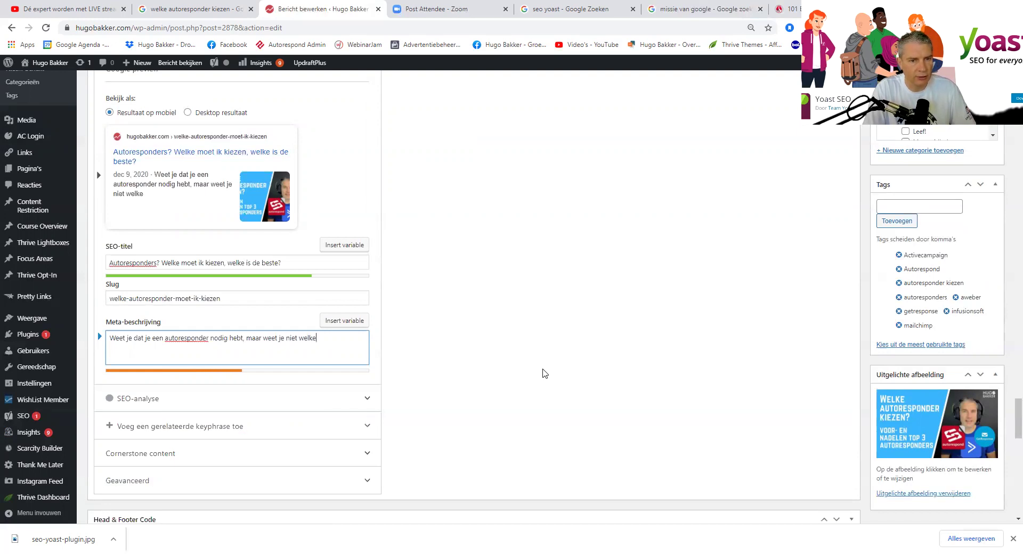
{"action": "type", "text": " de beste is"}
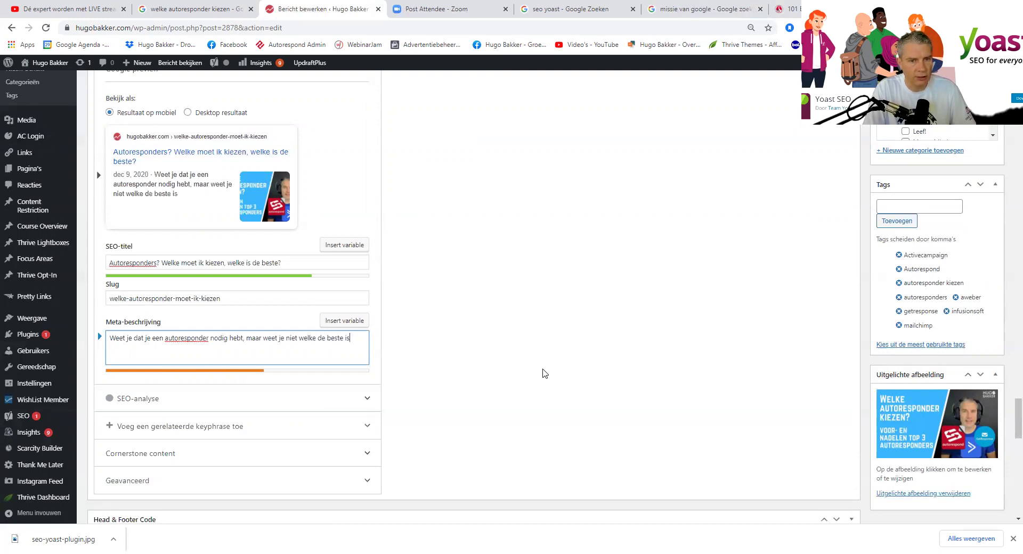
Continue the meta description with "? Check dan dit artikel en ontdek welke het beste past"
{"action": "type", "text": "? Check dan"}
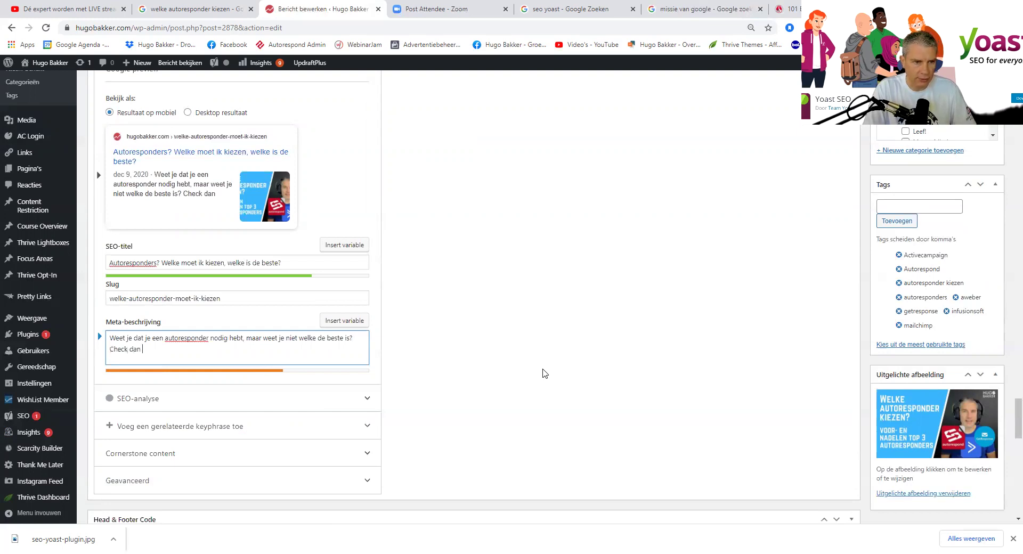
{"action": "type", "text": " dit artikel"}
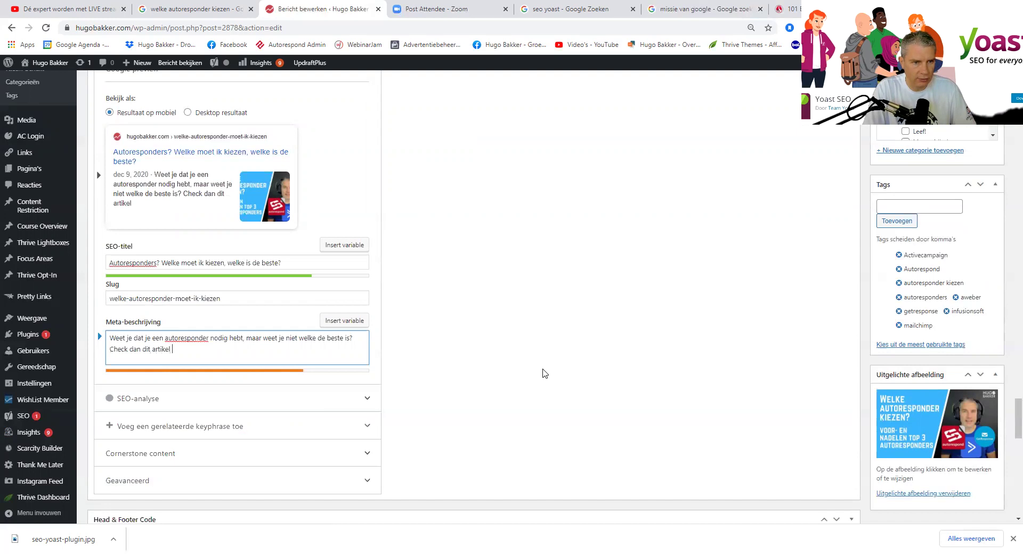
{"action": "type", "text": " en ontdek"}
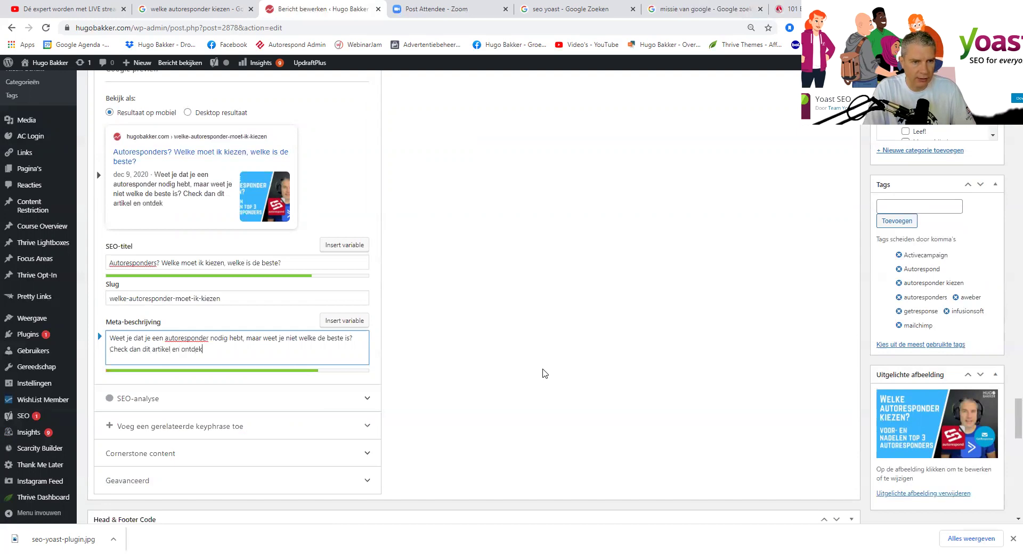
{"action": "type", "text": " welke het "}
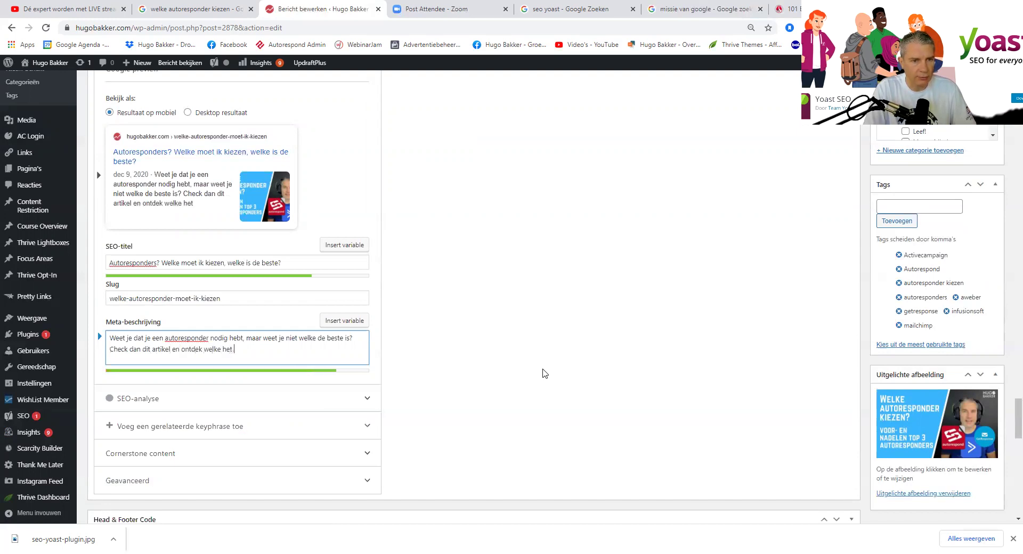
{"action": "type", "text": "beste past"}
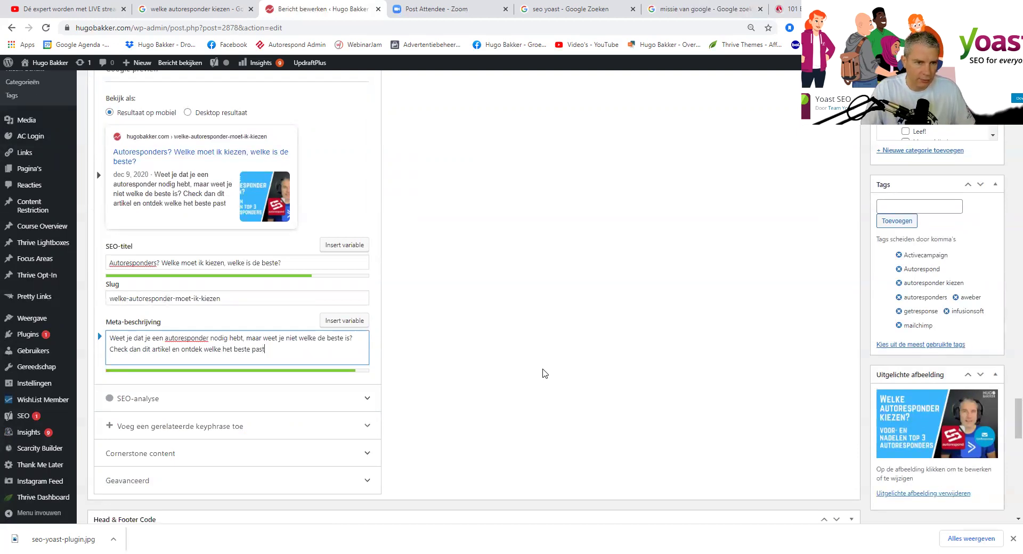
Reword the meta description's ending to "welke je het beste kunt kiezen." and remove the second "weet je" from its opening question
{"action": "key", "text": "ctrl+shift+Left"}
{"action": "key", "text": "ctrl+shift+Left"}
{"action": "key", "text": "ctrl+shift+Left"}
{"action": "type", "text": "je "}
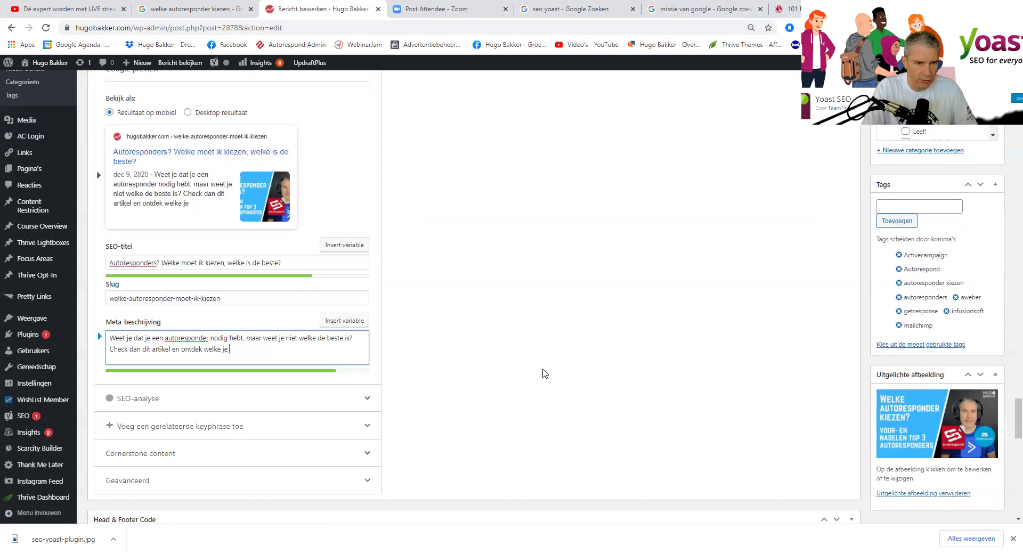
{"action": "type", "text": "het beste kunt kiezen."}
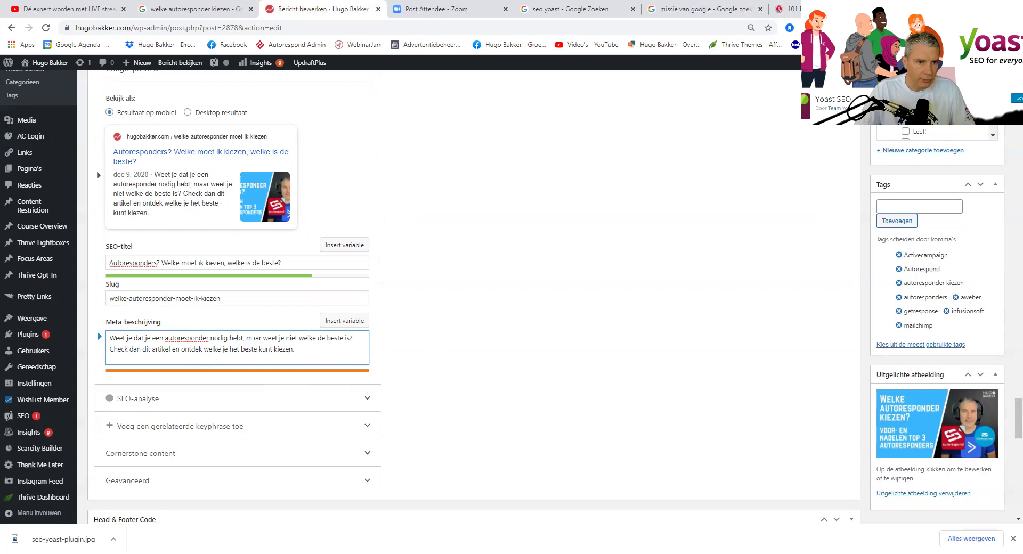
{"action": "left_click_drag", "start_coordinate": [265, 337], "coordinate": [285, 337]}
{"action": "key", "text": "BackSpace"}
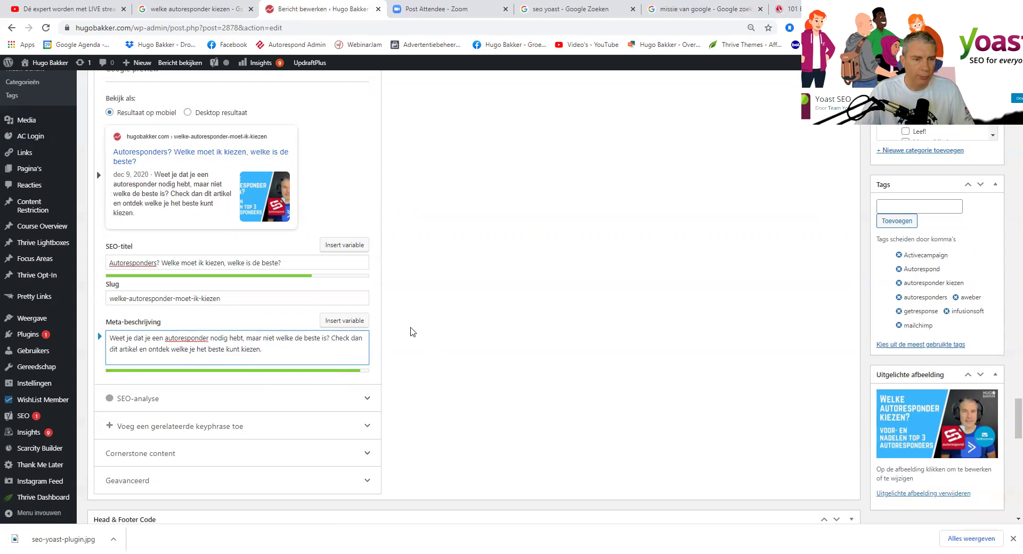
Expand the SEO analysis and review its problems, improvements and good results alongside the SEO title, text length and meta description
{"action": "scroll", "coordinate": [455, 317], "scroll_direction": "down", "scroll_amount": 2}
{"action": "left_click", "coordinate": [113, 299]}
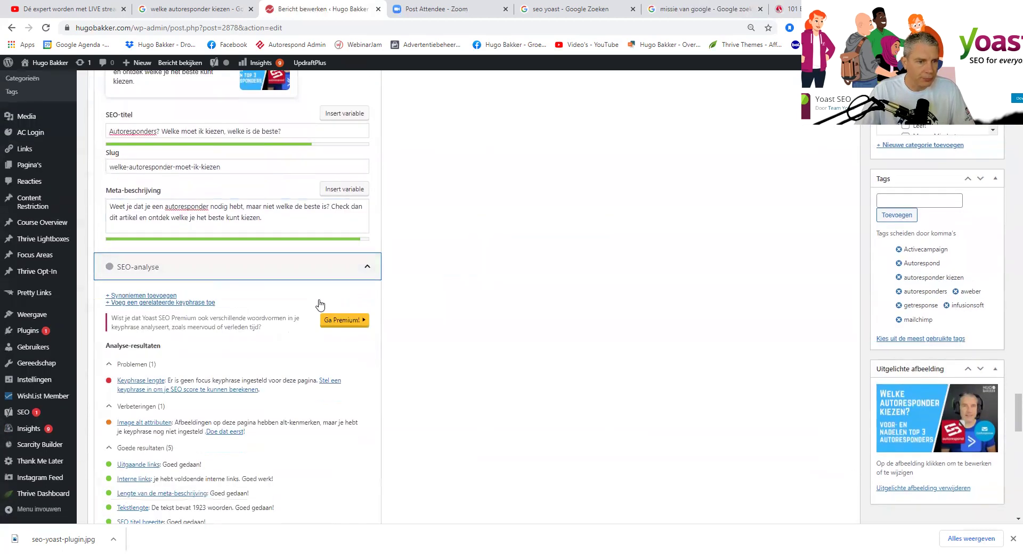
{"action": "scroll", "coordinate": [320, 237], "scroll_direction": "down", "scroll_amount": 3}
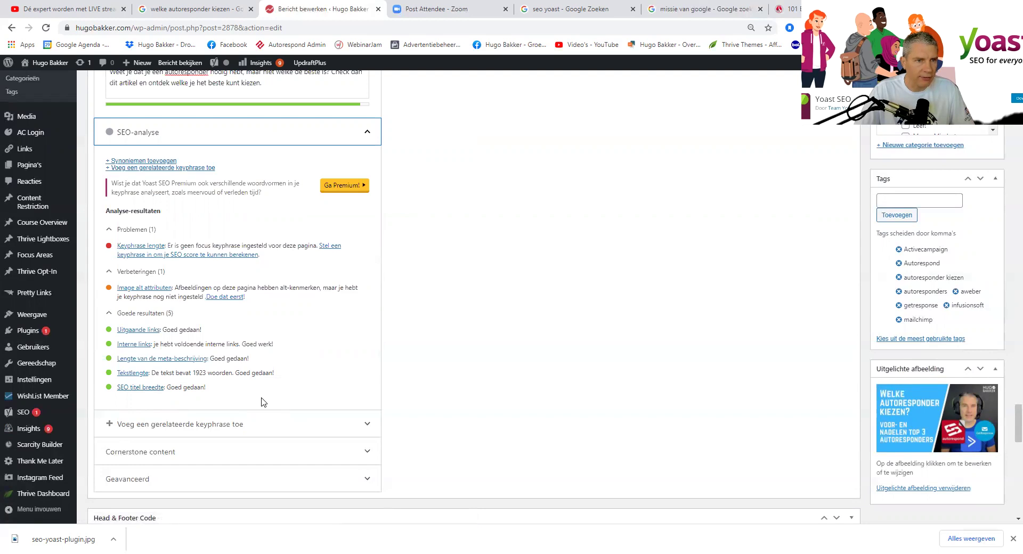
{"action": "scroll", "coordinate": [262, 395], "scroll_direction": "up", "scroll_amount": 6}
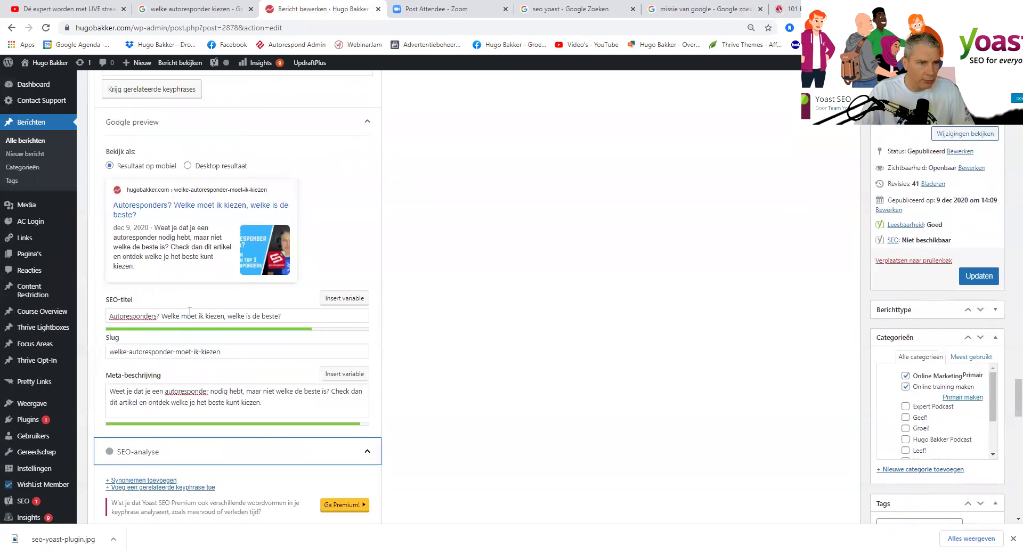
{"action": "triple_click", "coordinate": [308, 314]}
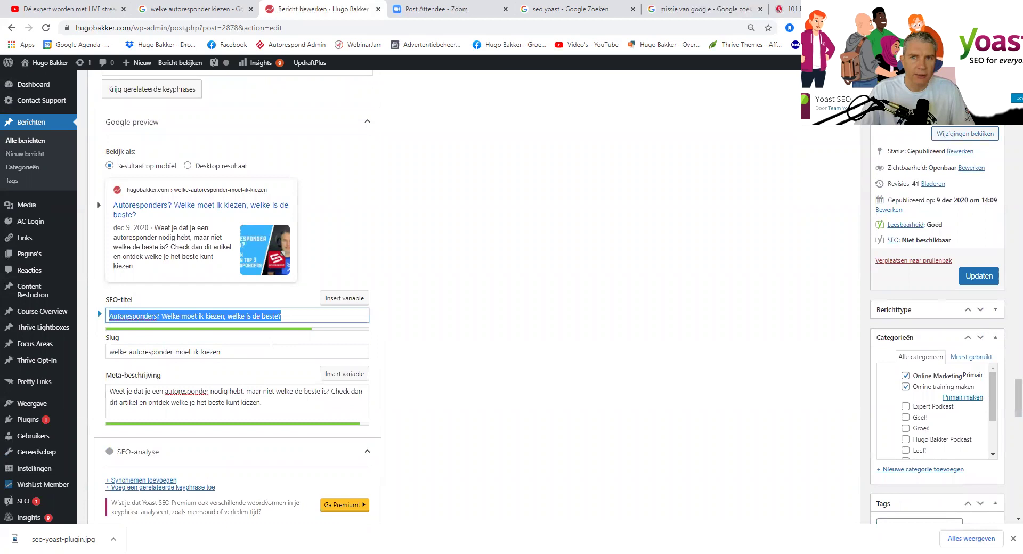
{"action": "scroll", "coordinate": [297, 365], "scroll_direction": "down", "scroll_amount": 5}
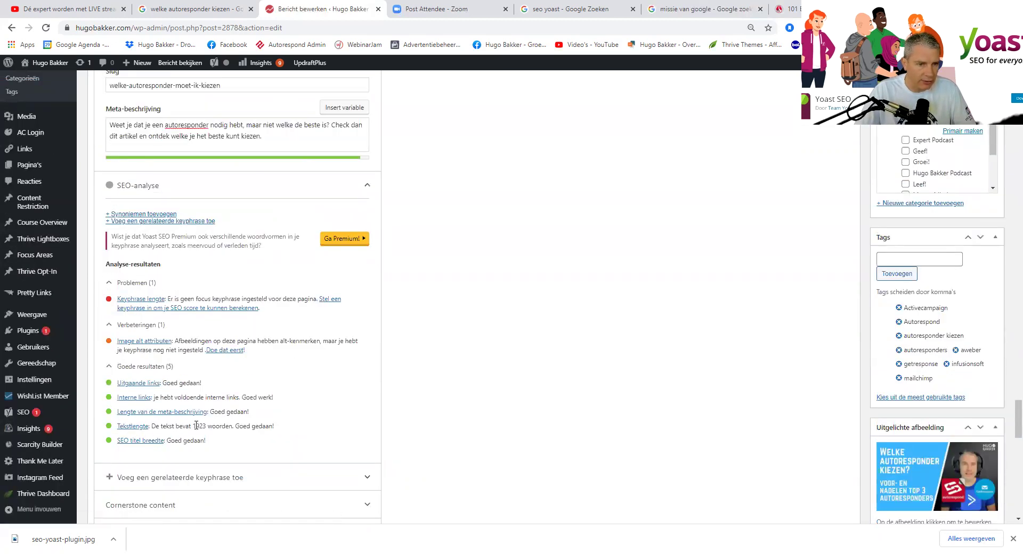
{"action": "left_click_drag", "start_coordinate": [198, 426], "coordinate": [206, 427]}
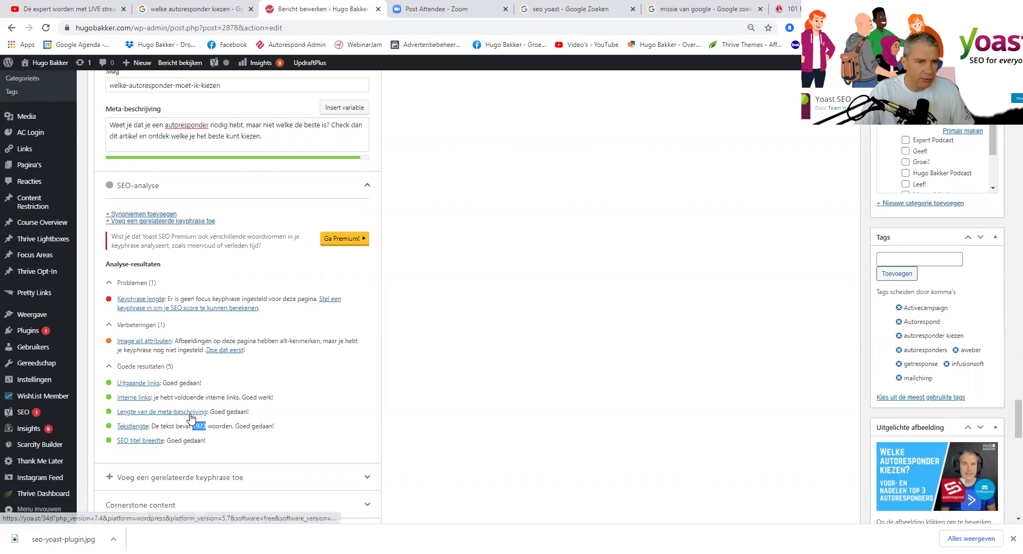
{"action": "scroll", "coordinate": [210, 201], "scroll_direction": "up", "scroll_amount": 1}
{"action": "left_click_drag", "start_coordinate": [268, 190], "coordinate": [114, 179]}
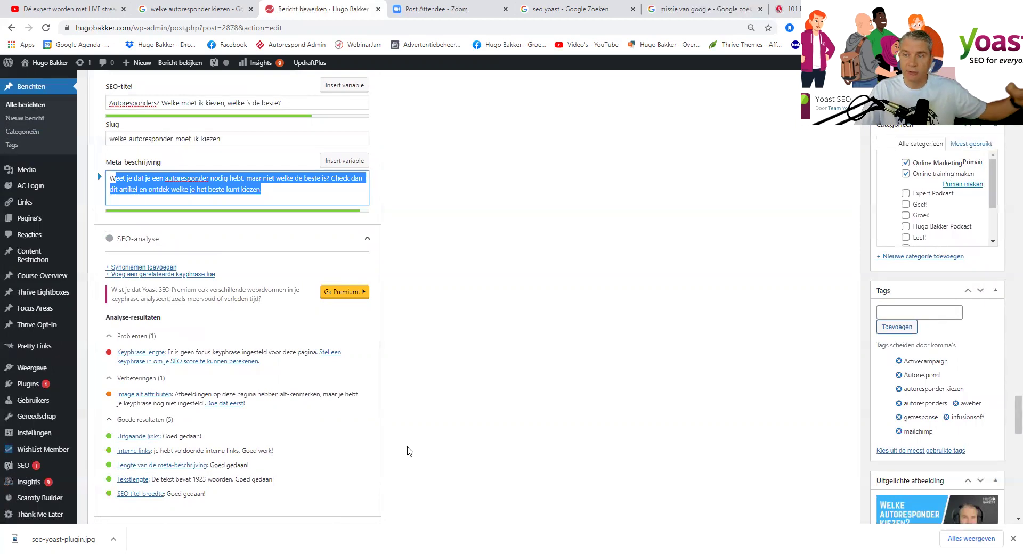
Look through the article for its links and inspect the target of the "Online Trainers Mastermind" link
{"action": "scroll", "coordinate": [452, 439], "scroll_direction": "up", "scroll_amount": 15}
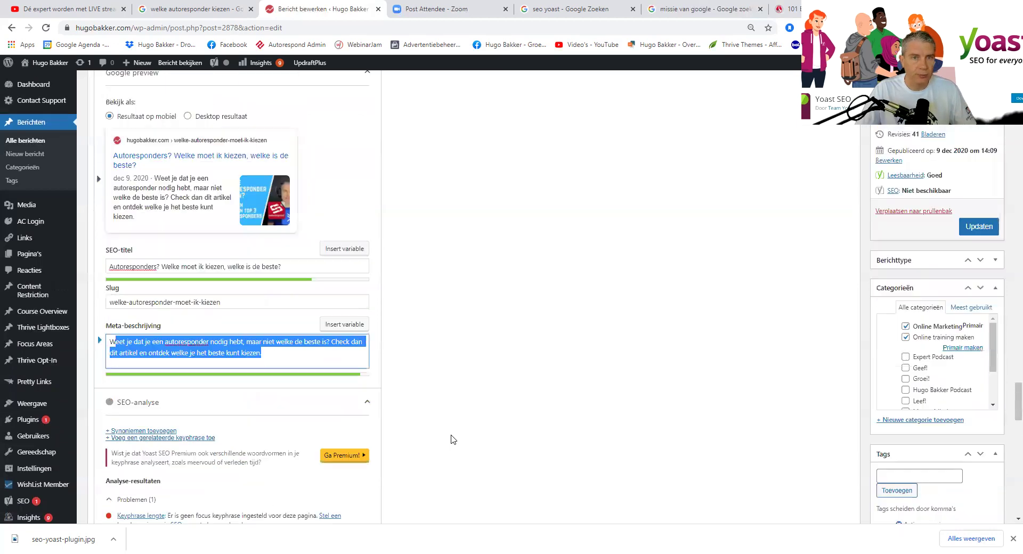
{"action": "scroll", "coordinate": [451, 436], "scroll_direction": "down", "scroll_amount": 1}
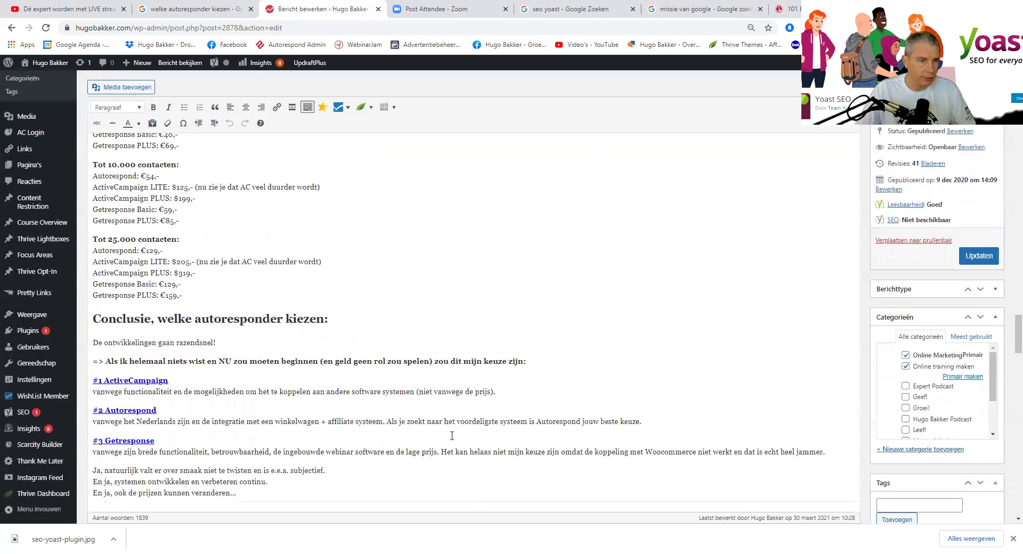
{"action": "scroll", "coordinate": [452, 436], "scroll_direction": "up", "scroll_amount": 15}
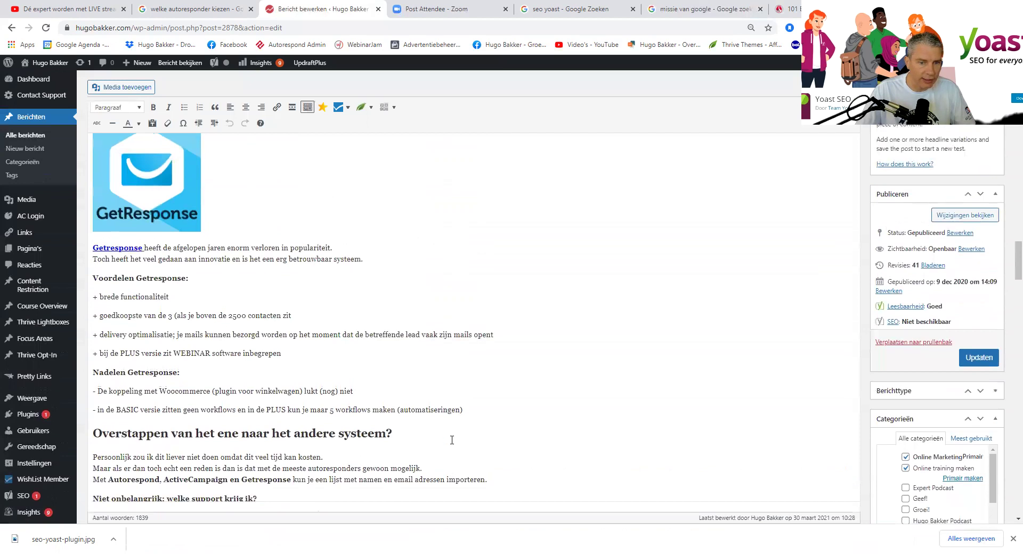
{"action": "scroll", "coordinate": [452, 437], "scroll_direction": "down", "scroll_amount": 5}
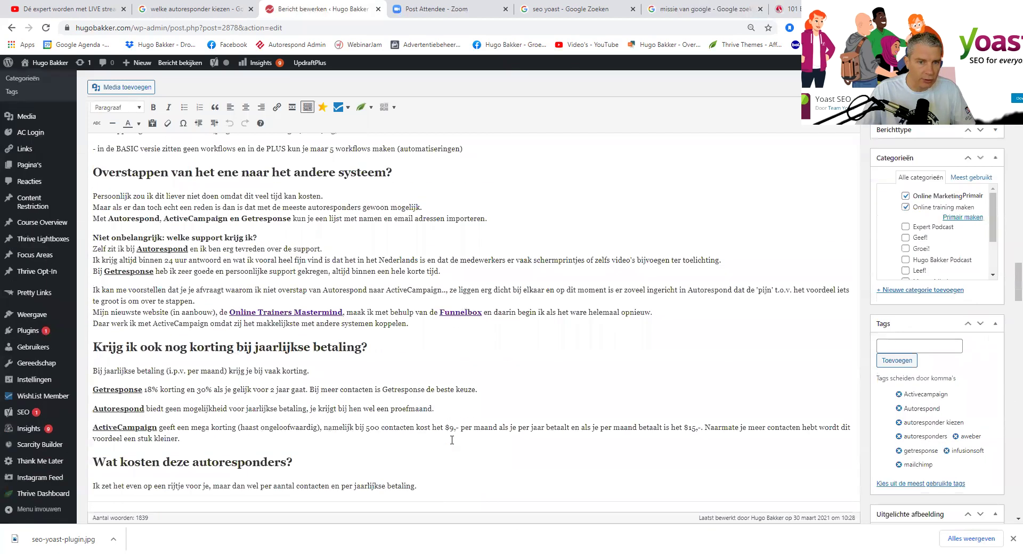
{"action": "double_click", "coordinate": [259, 312]}
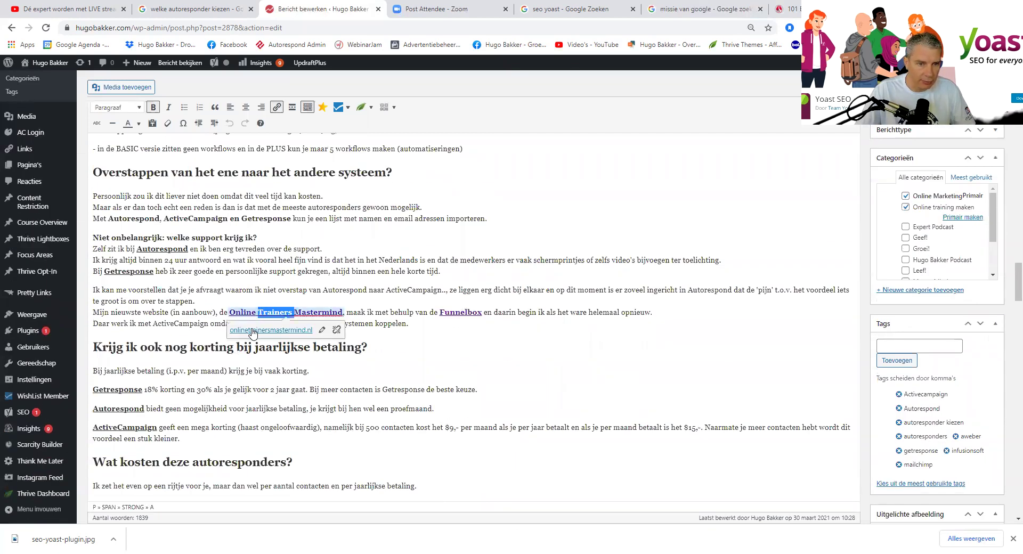
{"action": "left_click", "coordinate": [375, 323]}
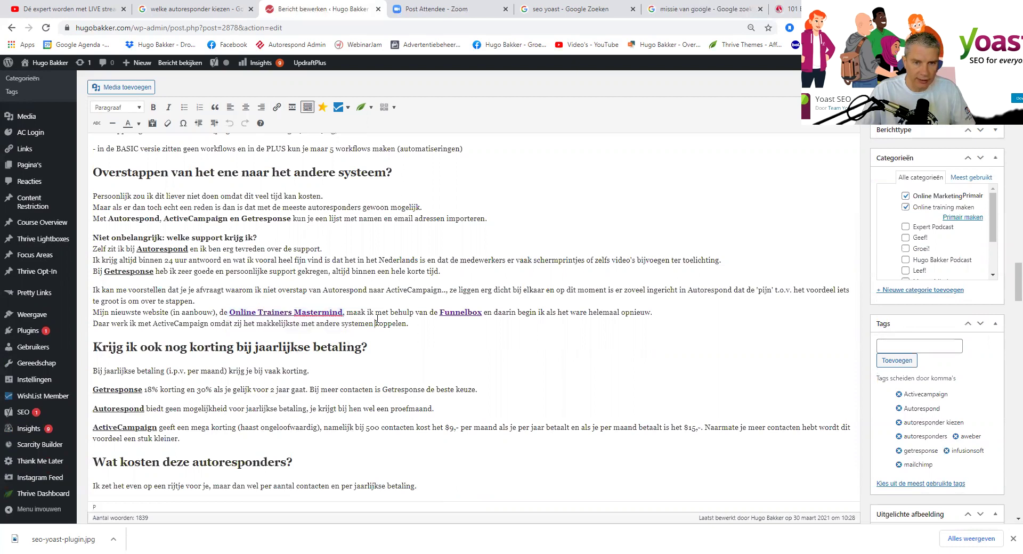
Look back through the article for its internal and external links and inspect the target of the "gratis checklist" link
{"action": "double_click", "coordinate": [458, 312]}
{"action": "left_click", "coordinate": [413, 309]}
{"action": "scroll", "coordinate": [400, 297], "scroll_direction": "up", "scroll_amount": 6}
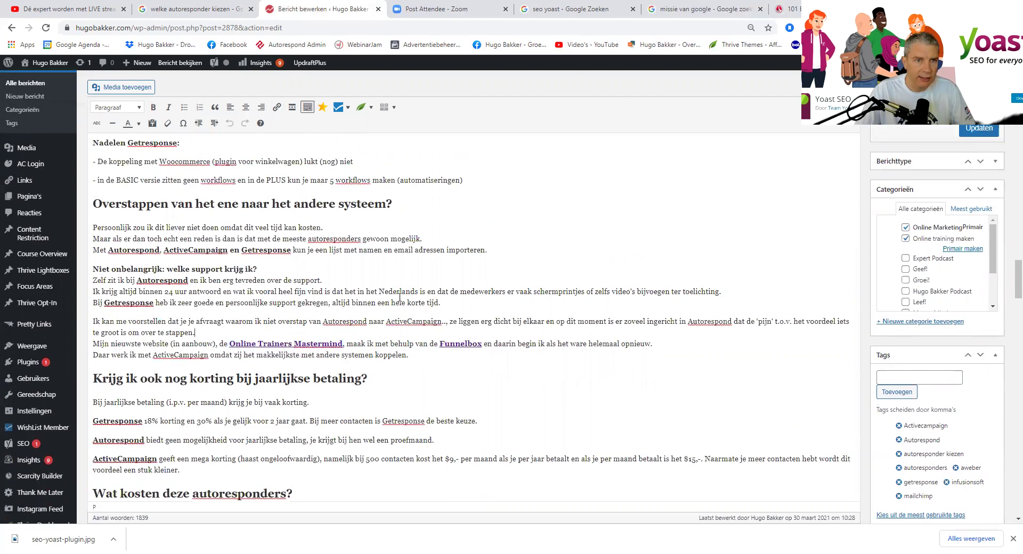
{"action": "scroll", "coordinate": [400, 298], "scroll_direction": "up", "scroll_amount": 12}
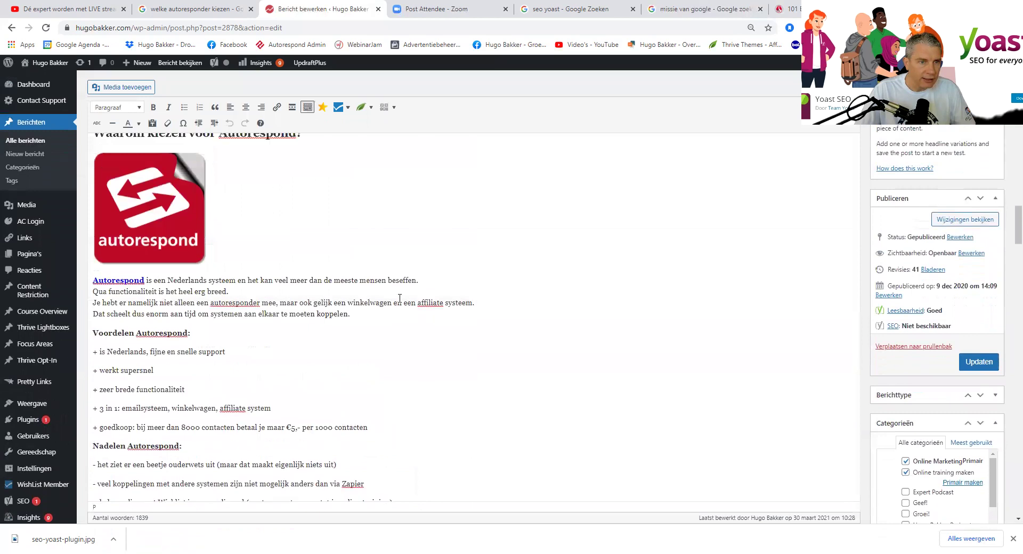
{"action": "scroll", "coordinate": [400, 298], "scroll_direction": "up", "scroll_amount": 12}
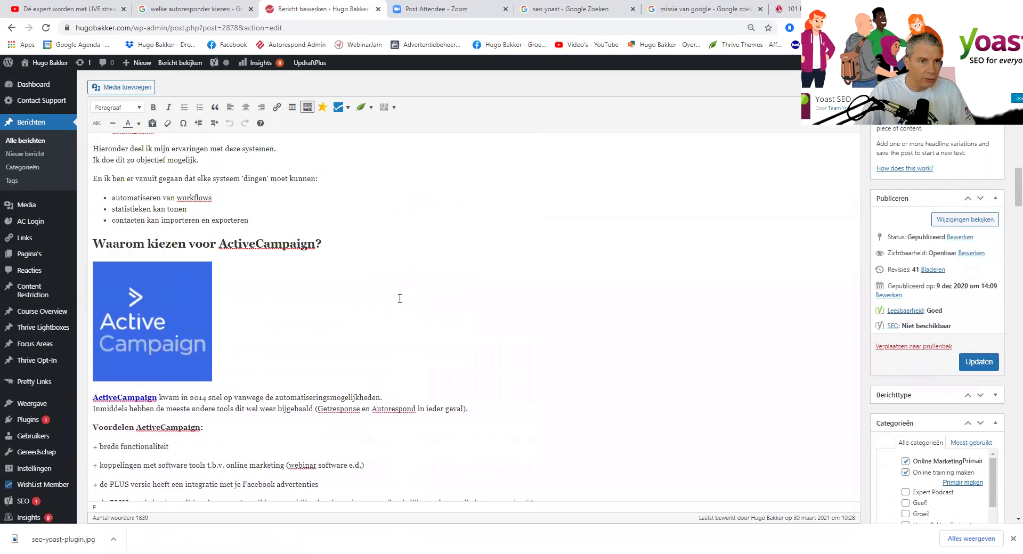
{"action": "scroll", "coordinate": [400, 297], "scroll_direction": "up", "scroll_amount": 15}
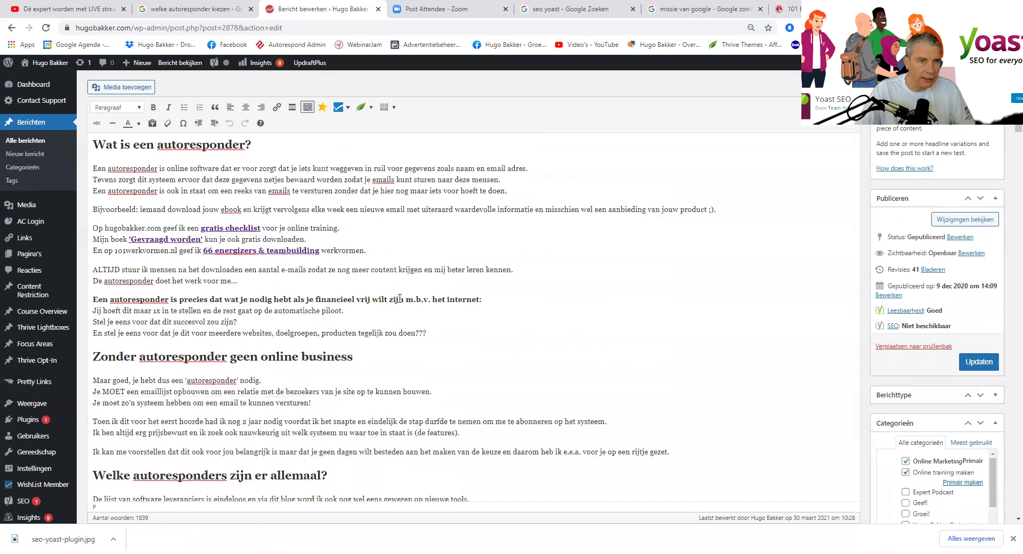
{"action": "double_click", "coordinate": [217, 230]}
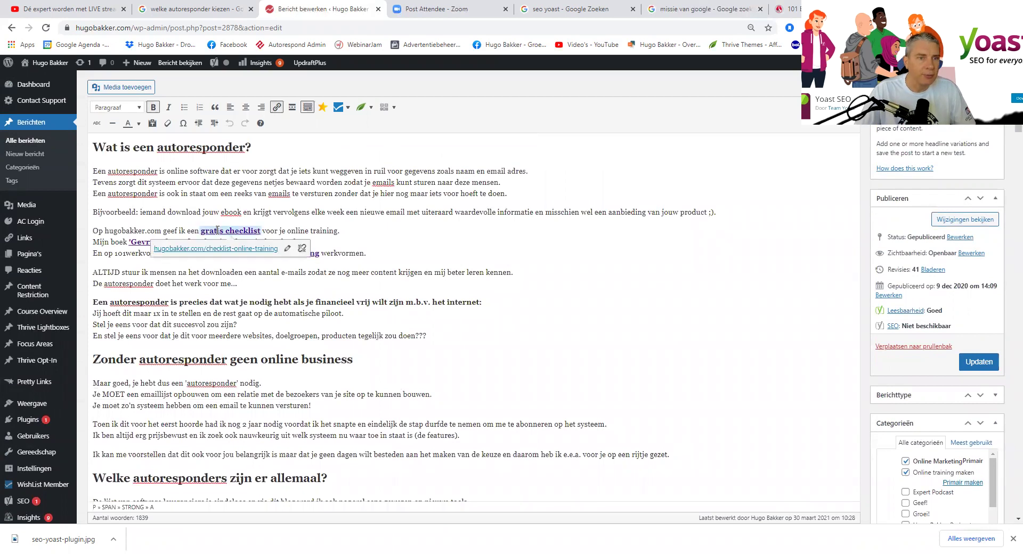
{"action": "left_click", "coordinate": [322, 222]}
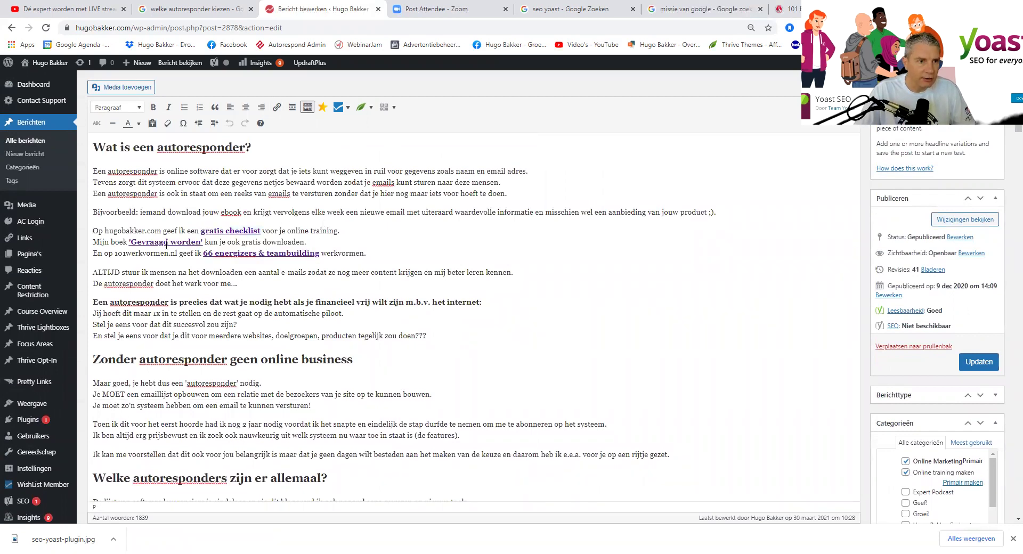
Check the target of the 'Gevraagd worden' link, delete the line about that book and update the post
{"action": "left_click", "coordinate": [166, 246]}
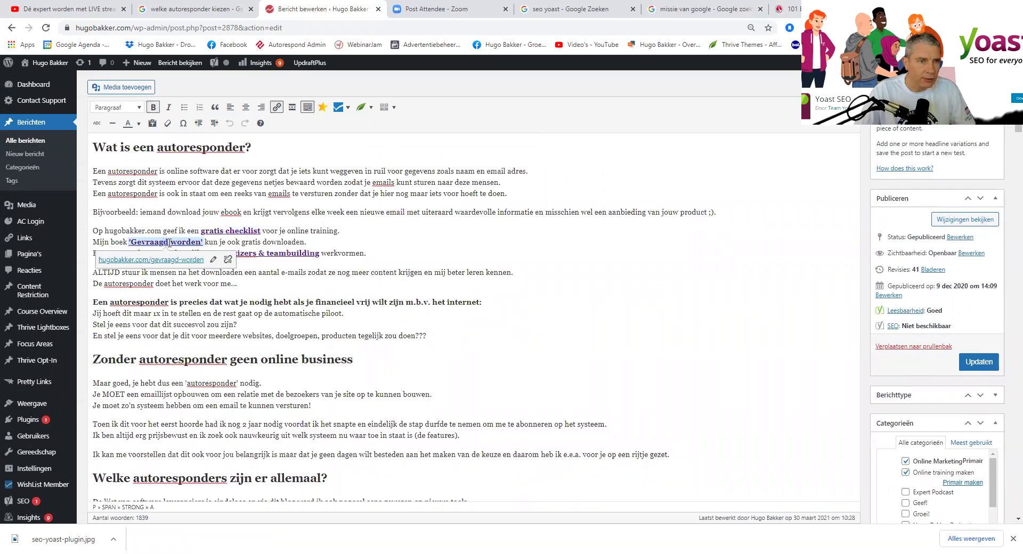
{"action": "triple_click", "coordinate": [234, 240]}
{"action": "key", "text": "BackSpace"}
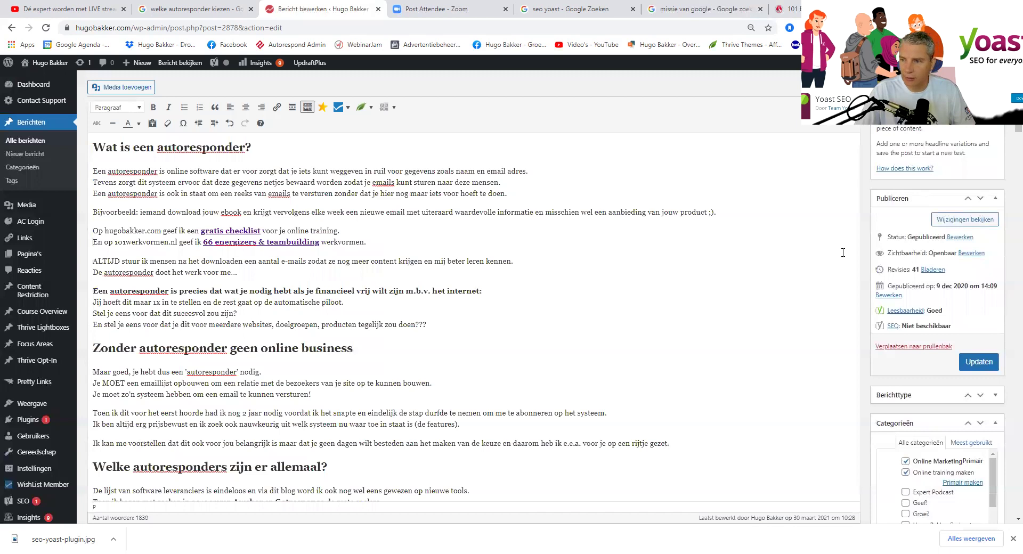
{"action": "left_click", "coordinate": [978, 361]}
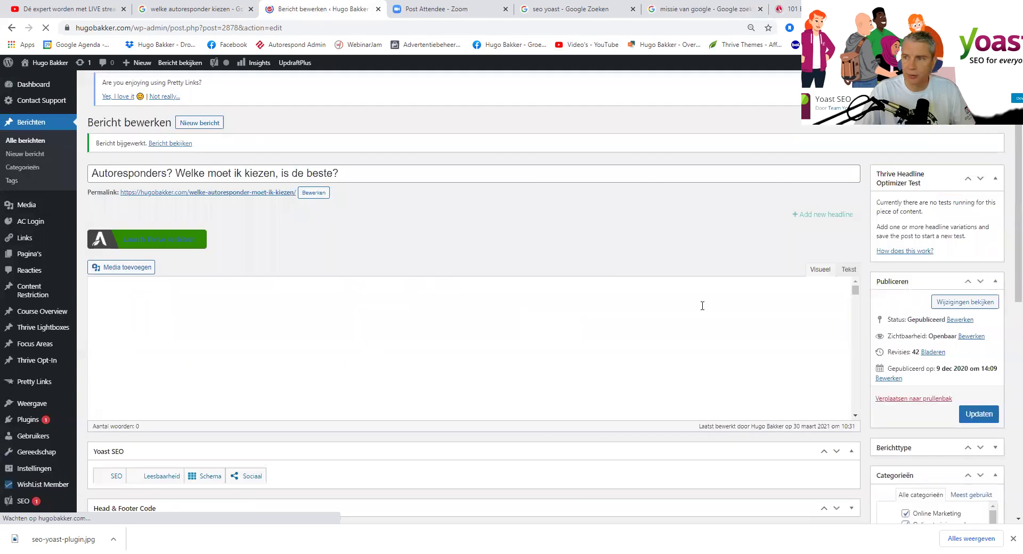
Expand the SEO analysis of the updated post and check its assessment of the outgoing and internal links
{"action": "scroll", "coordinate": [1008, 355], "scroll_direction": "down", "scroll_amount": 10}
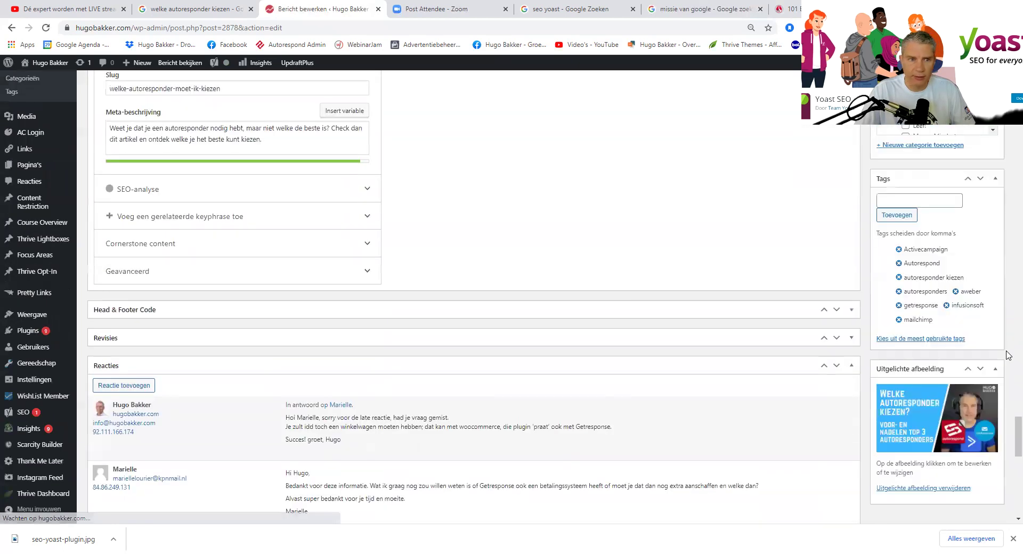
{"action": "left_click", "coordinate": [246, 191]}
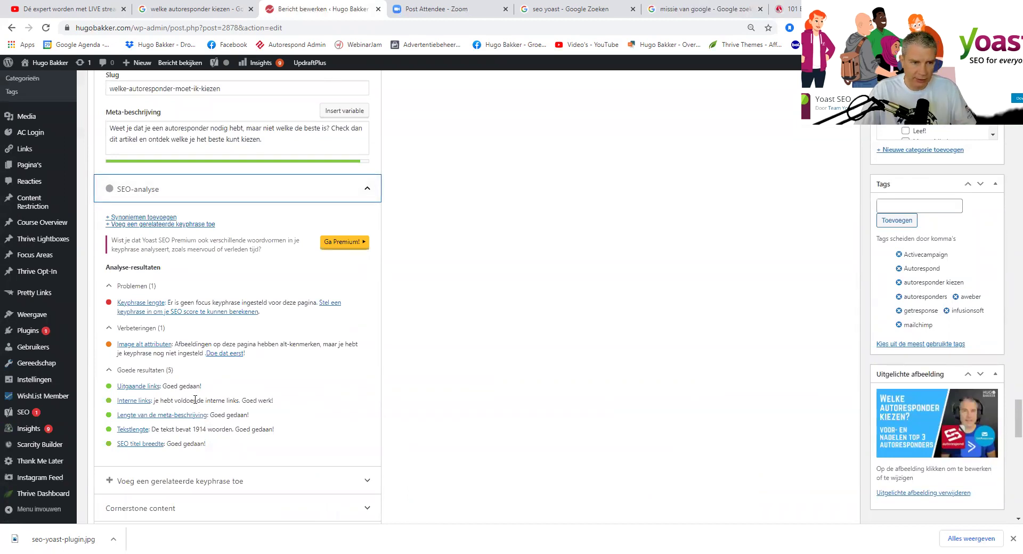
{"action": "double_click", "coordinate": [169, 386]}
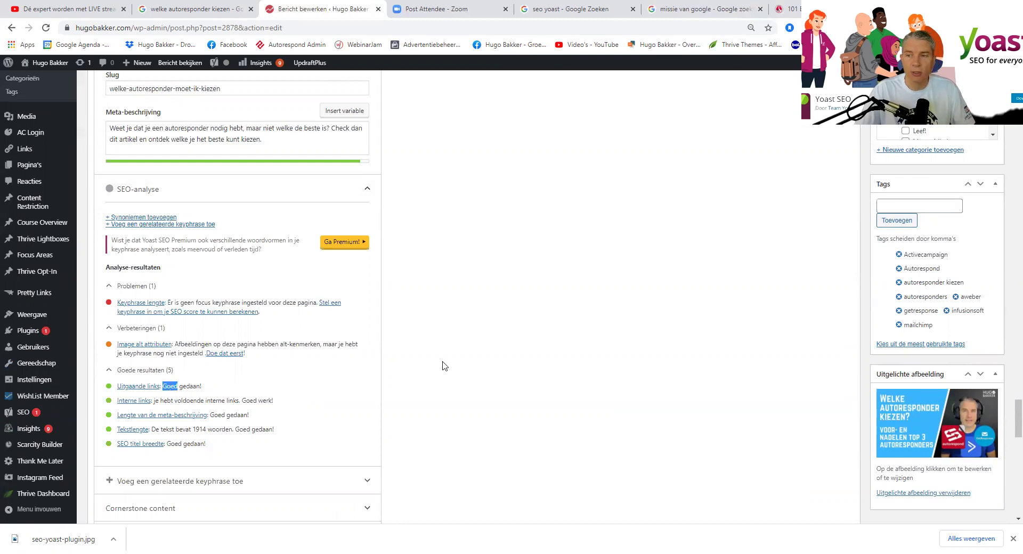
Look through the article for its outgoing links, including those to 101werkvormen.nl, ActiveCampaign, Autorespond and Getresponse
{"action": "left_click_drag", "start_coordinate": [1018, 419], "coordinate": [1008, 206]}
{"action": "scroll", "coordinate": [474, 320], "scroll_direction": "up", "scroll_amount": 15}
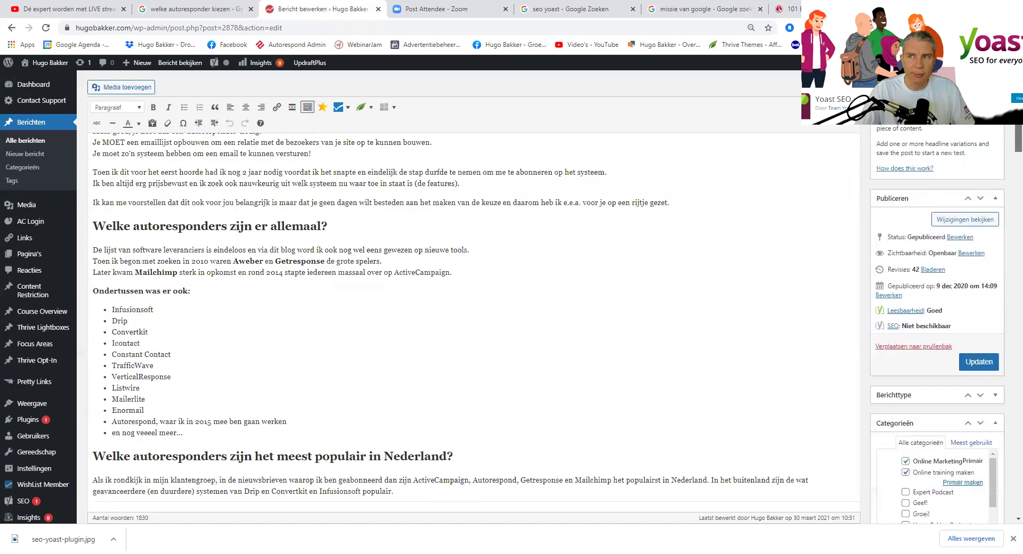
{"action": "scroll", "coordinate": [788, 232], "scroll_direction": "down", "scroll_amount": 3}
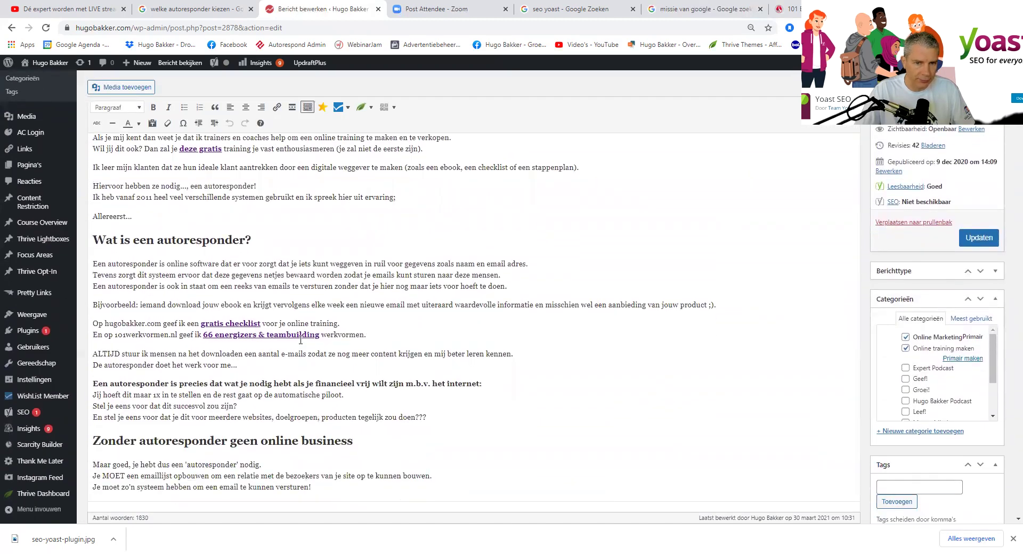
{"action": "scroll", "coordinate": [301, 339], "scroll_direction": "down", "scroll_amount": 10}
{"action": "scroll", "coordinate": [309, 344], "scroll_direction": "down", "scroll_amount": 13}
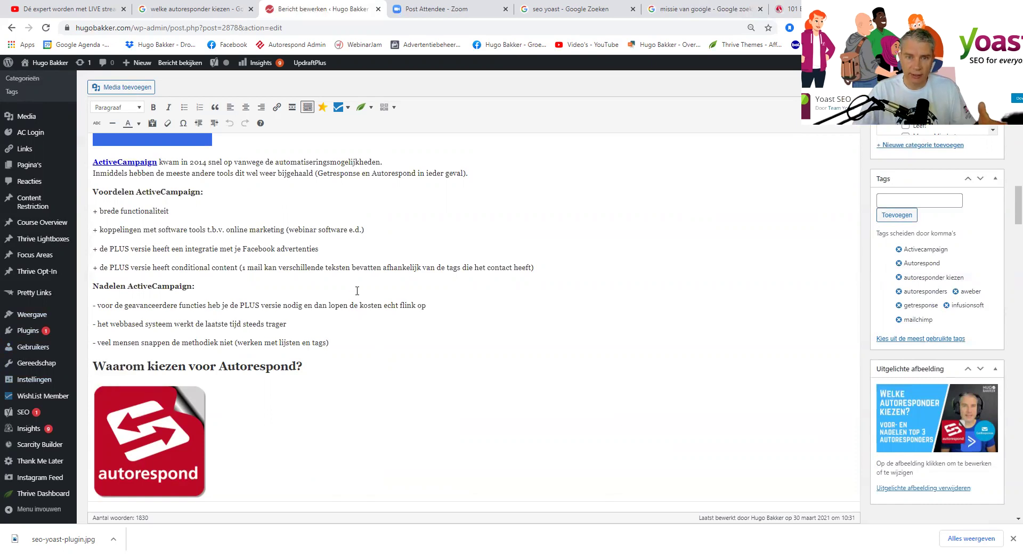
{"action": "scroll", "coordinate": [358, 291], "scroll_direction": "down", "scroll_amount": 15}
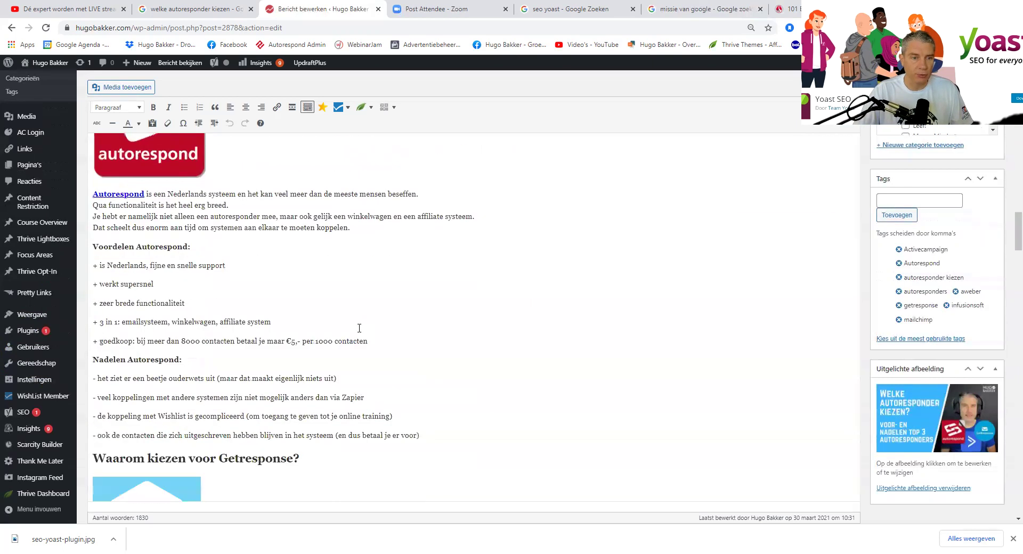
{"action": "scroll", "coordinate": [359, 329], "scroll_direction": "down", "scroll_amount": 6}
{"action": "scroll", "coordinate": [358, 331], "scroll_direction": "up", "scroll_amount": 10}
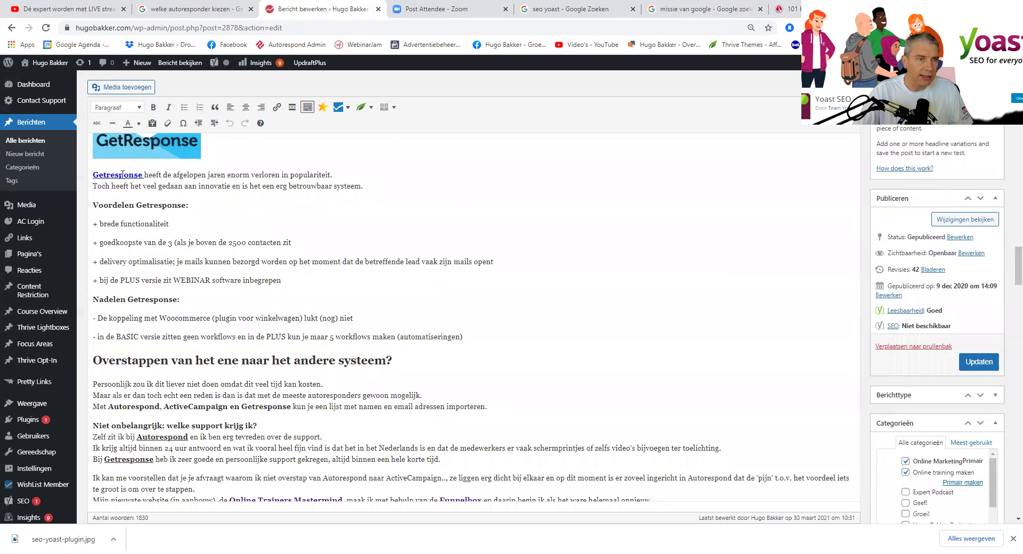
Examine the image alt attributes remark among the improvements in the SEO analysis
{"action": "scroll", "coordinate": [122, 174], "scroll_direction": "down", "scroll_amount": 10}
{"action": "scroll", "coordinate": [197, 298], "scroll_direction": "down", "scroll_amount": 15}
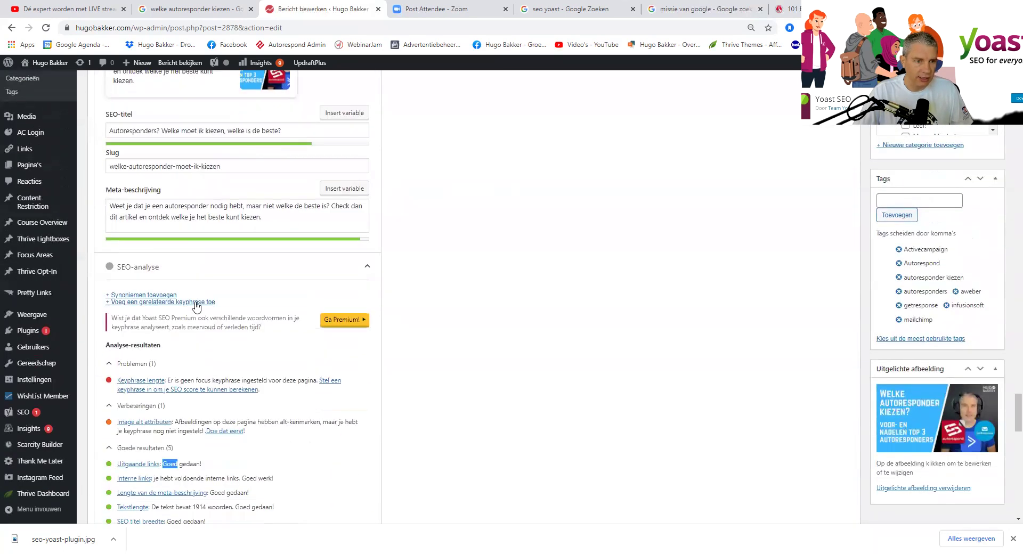
{"action": "scroll", "coordinate": [196, 306], "scroll_direction": "down", "scroll_amount": 3}
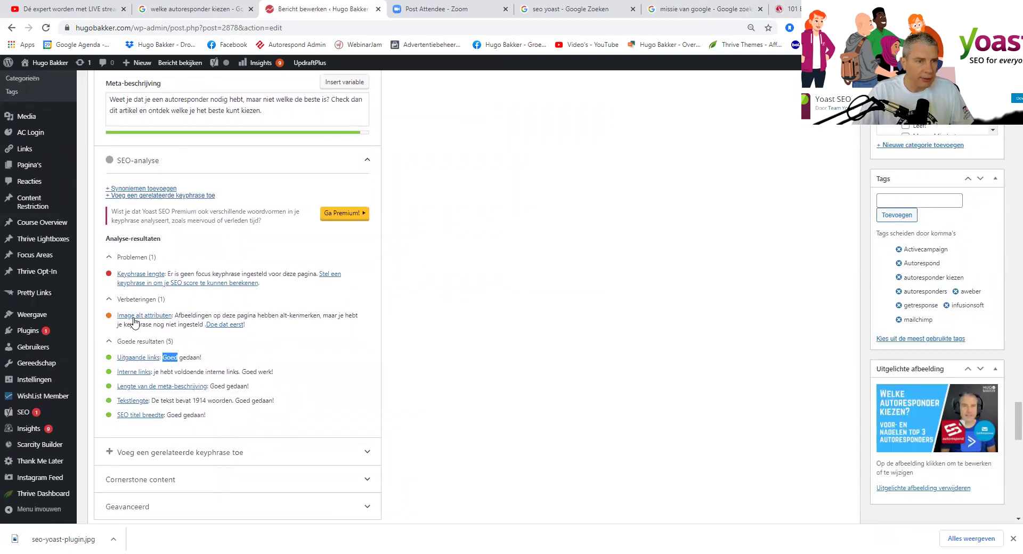
{"action": "left_click_drag", "start_coordinate": [185, 317], "coordinate": [303, 316]}
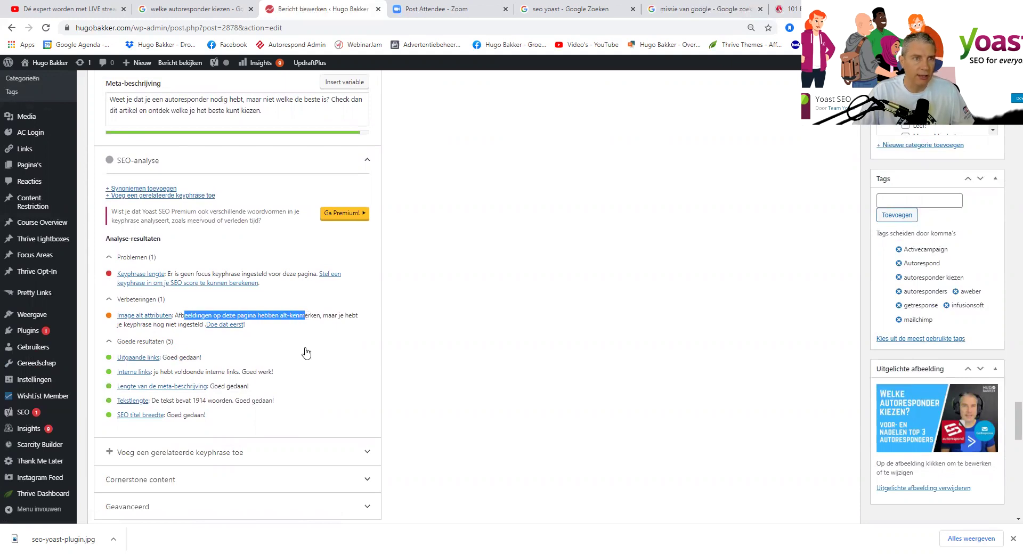
Set the focus keyphrase to "autoresponder" and review the problems, improvements and good results in the SEO analysis
{"action": "scroll", "coordinate": [306, 354], "scroll_direction": "up", "scroll_amount": 1}
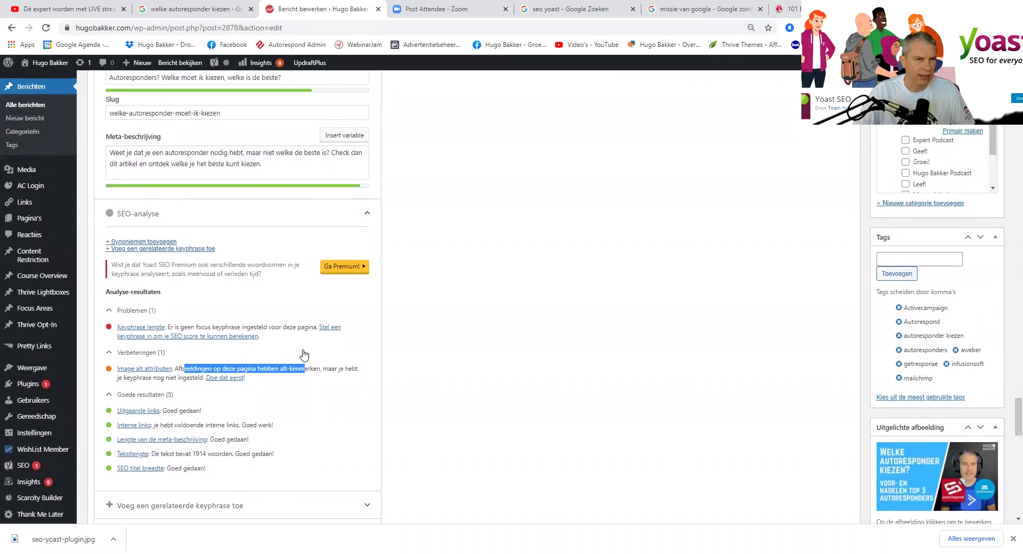
{"action": "scroll", "coordinate": [189, 231], "scroll_direction": "up", "scroll_amount": 4}
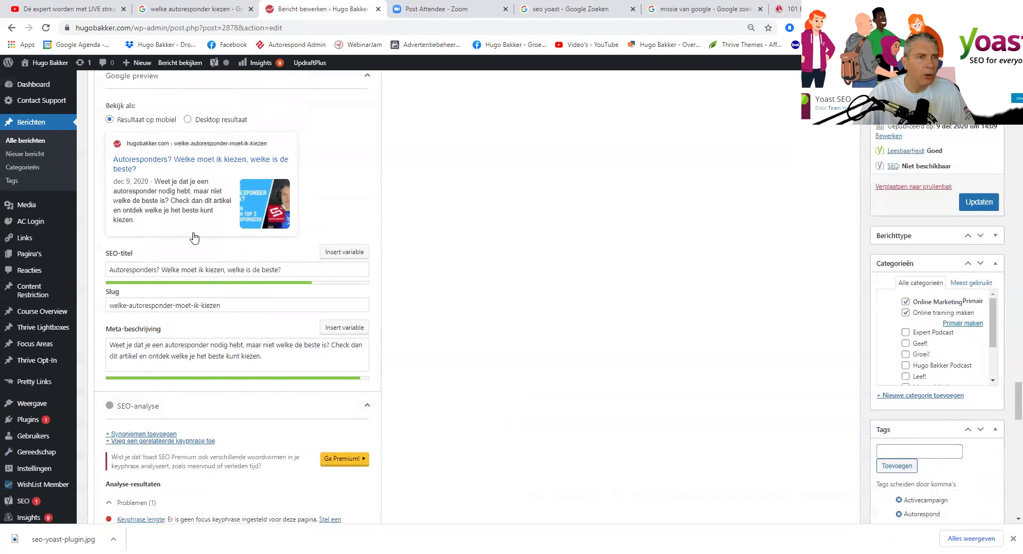
{"action": "scroll", "coordinate": [200, 255], "scroll_direction": "up", "scroll_amount": 3}
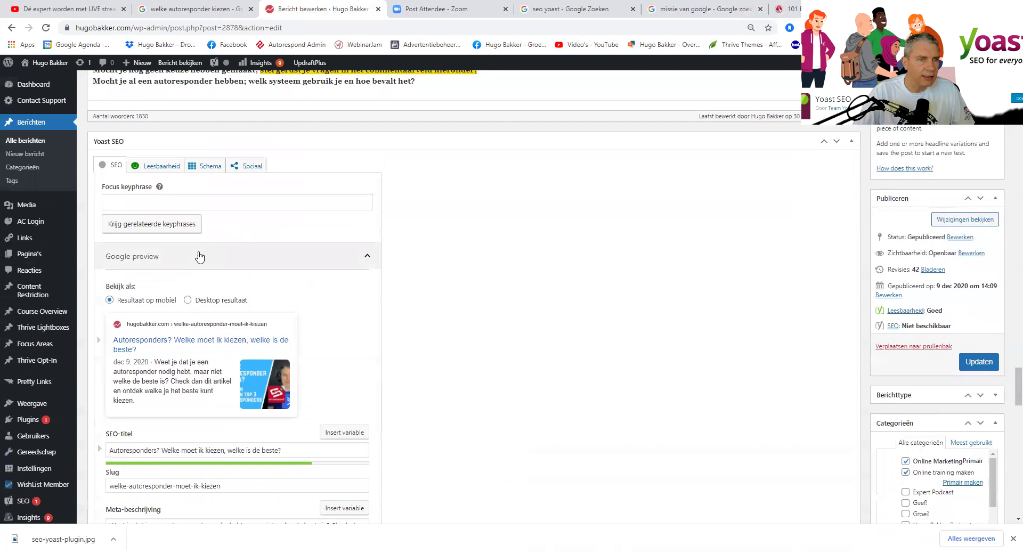
{"action": "left_click", "coordinate": [130, 202]}
{"action": "type", "text": "auto"}
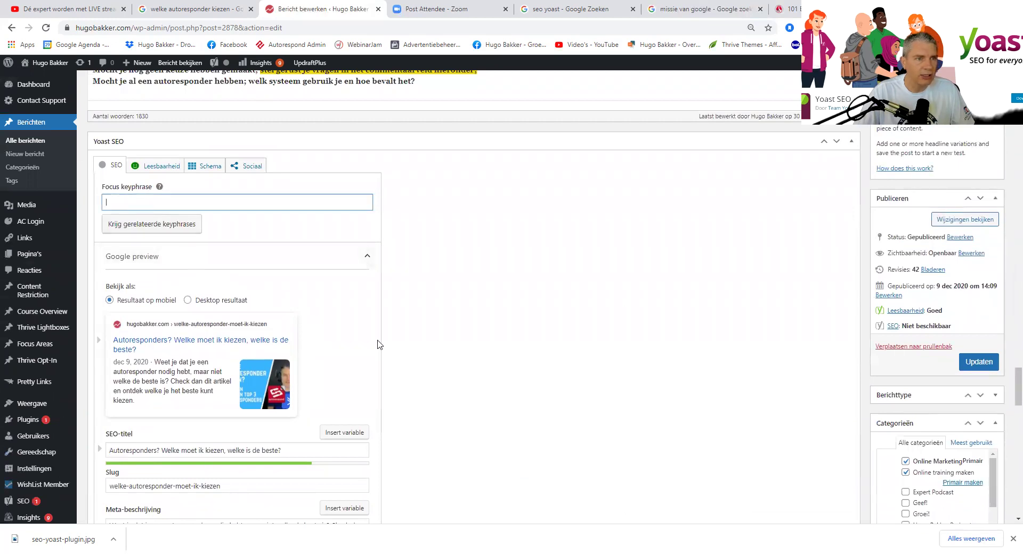
{"action": "type", "text": "responder"}
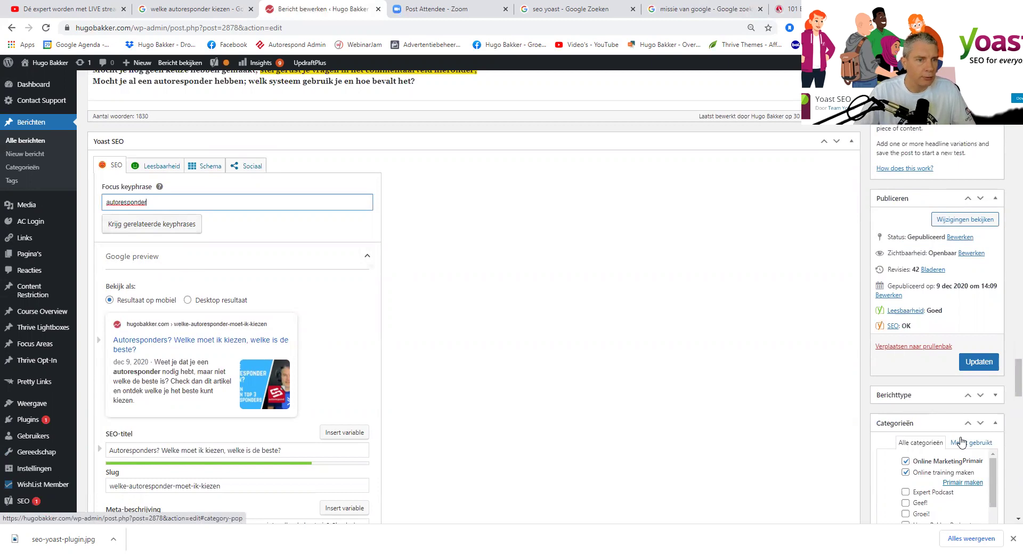
{"action": "left_click", "coordinate": [586, 392]}
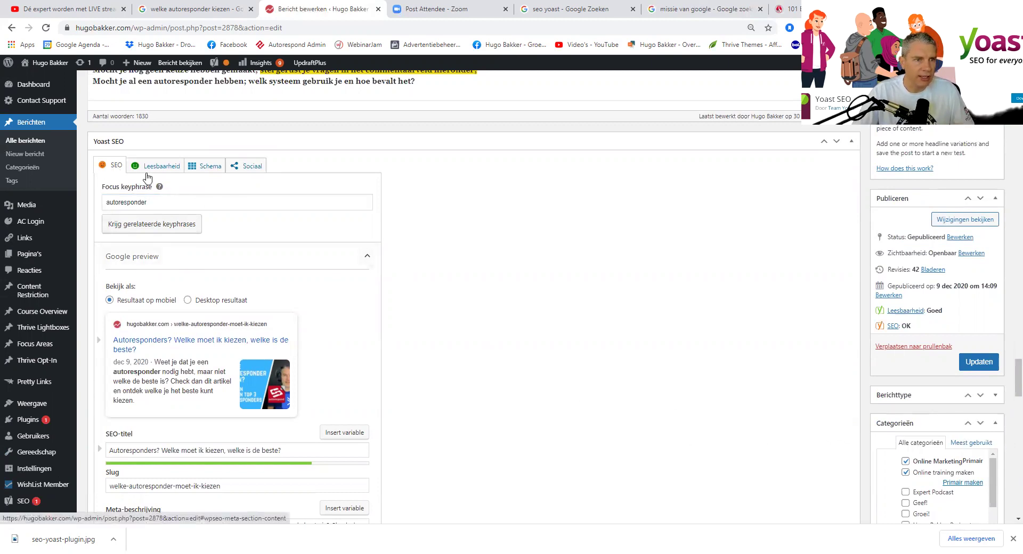
{"action": "scroll", "coordinate": [447, 270], "scroll_direction": "down", "scroll_amount": 4}
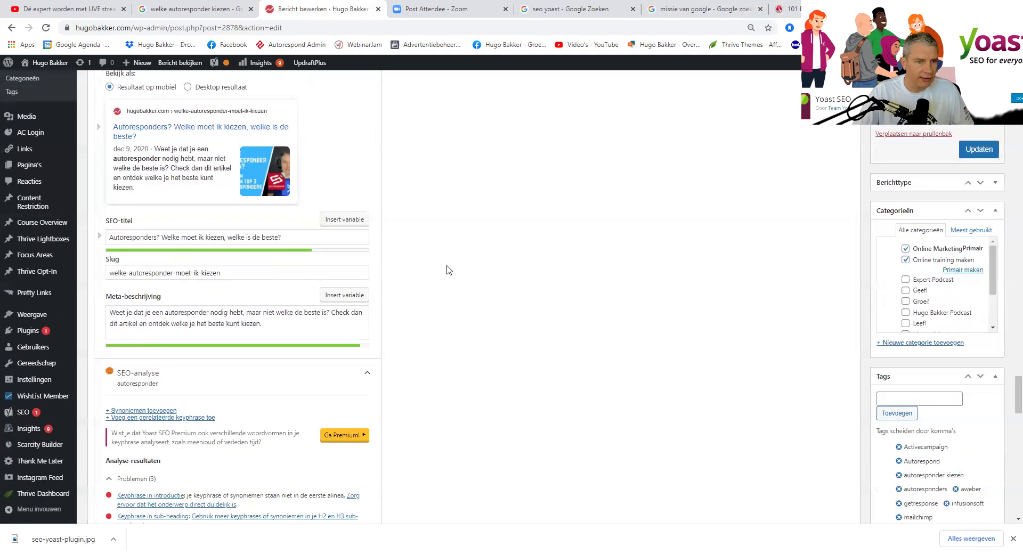
{"action": "scroll", "coordinate": [448, 269], "scroll_direction": "down", "scroll_amount": 7}
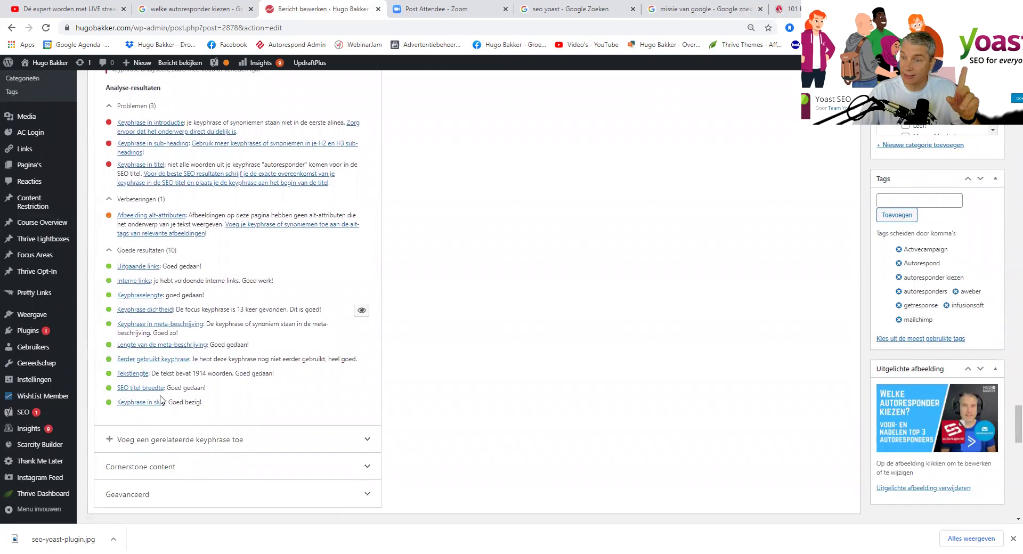
{"action": "scroll", "coordinate": [254, 344], "scroll_direction": "up", "scroll_amount": 2}
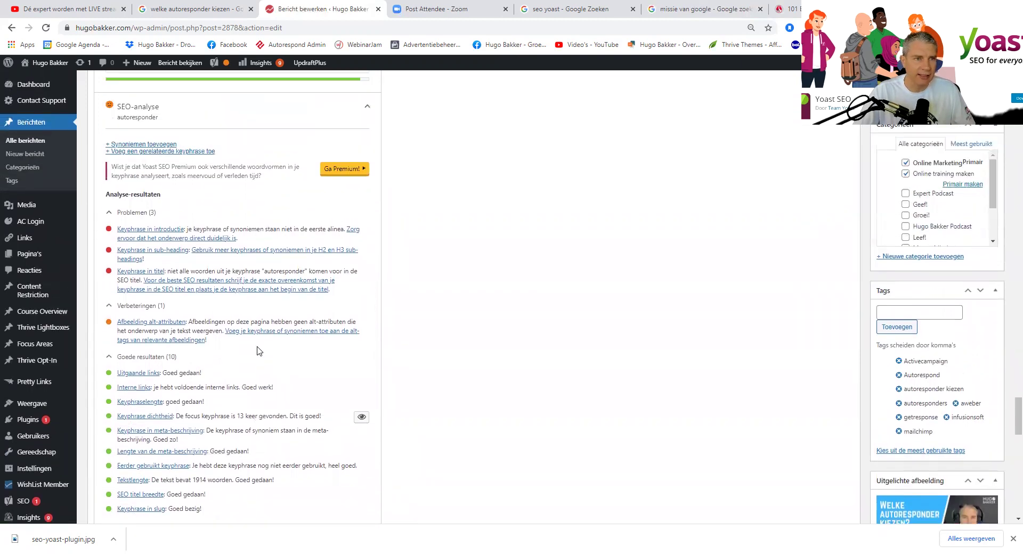
Extend the focus keyphrase to "autoresponder kiezen" and review its SEO analysis, including the check on previously used keyphrases
{"action": "scroll", "coordinate": [266, 354], "scroll_direction": "up", "scroll_amount": 9}
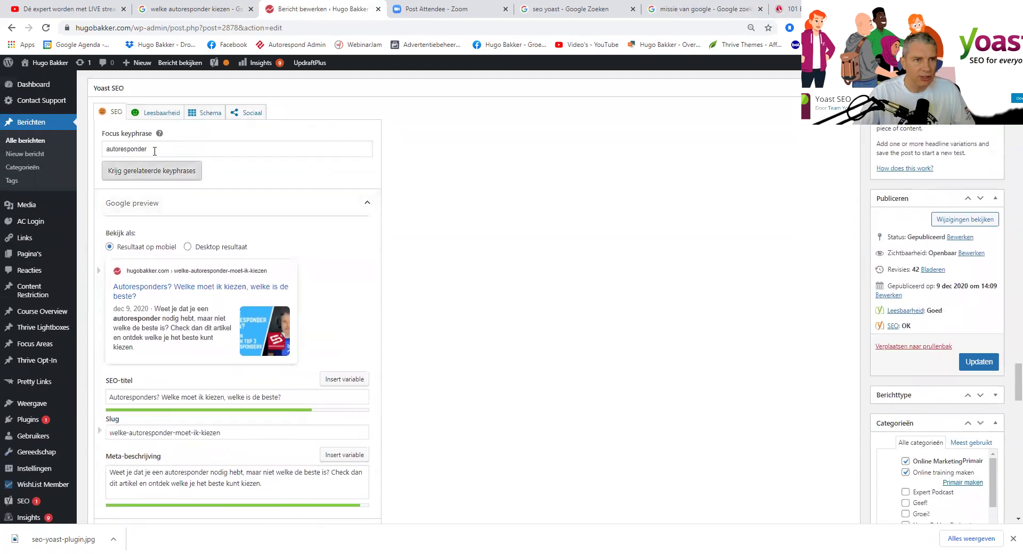
{"action": "left_click", "coordinate": [175, 150]}
{"action": "type", "text": "kiezen"}
{"action": "left_click", "coordinate": [462, 195]}
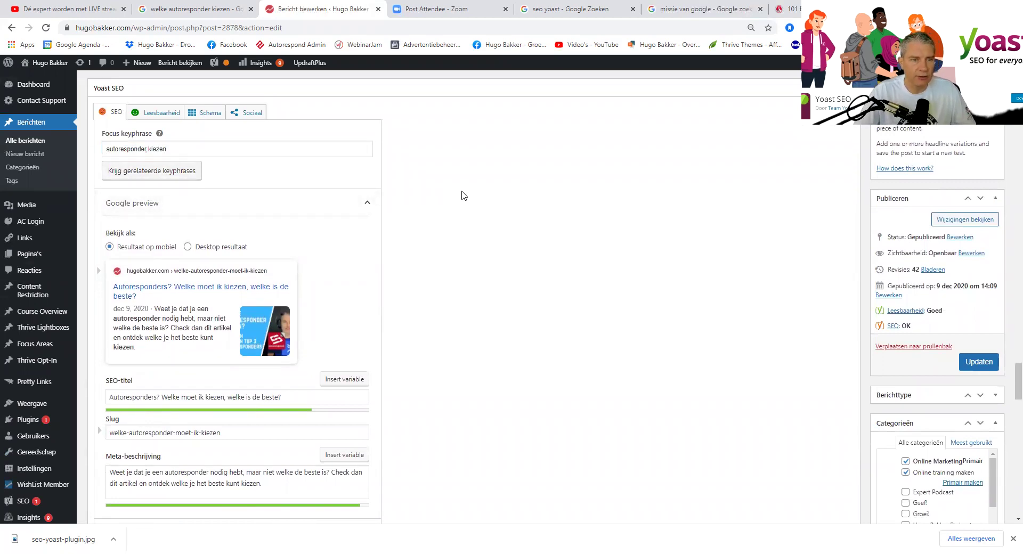
{"action": "scroll", "coordinate": [456, 198], "scroll_direction": "down", "scroll_amount": 7}
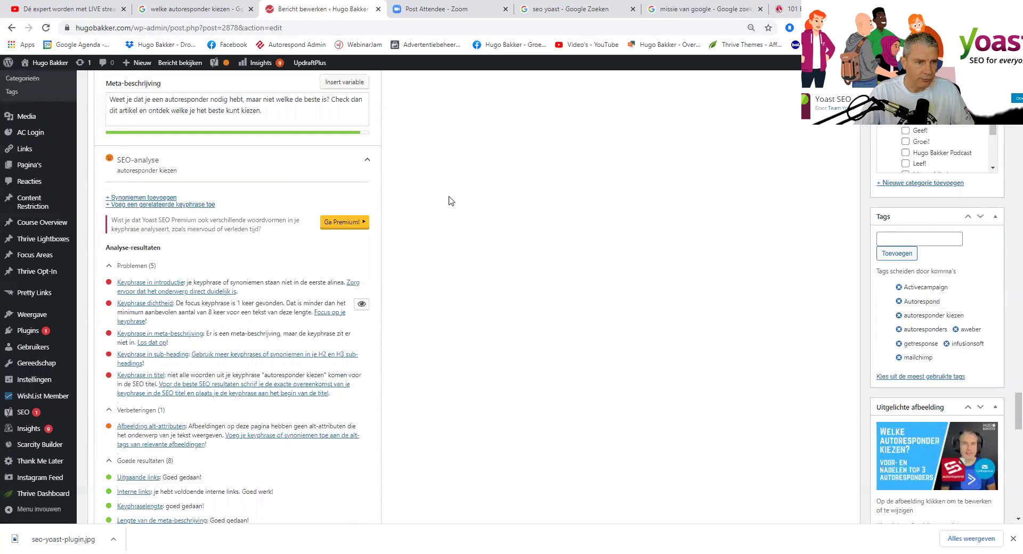
{"action": "scroll", "coordinate": [450, 201], "scroll_direction": "down", "scroll_amount": 3}
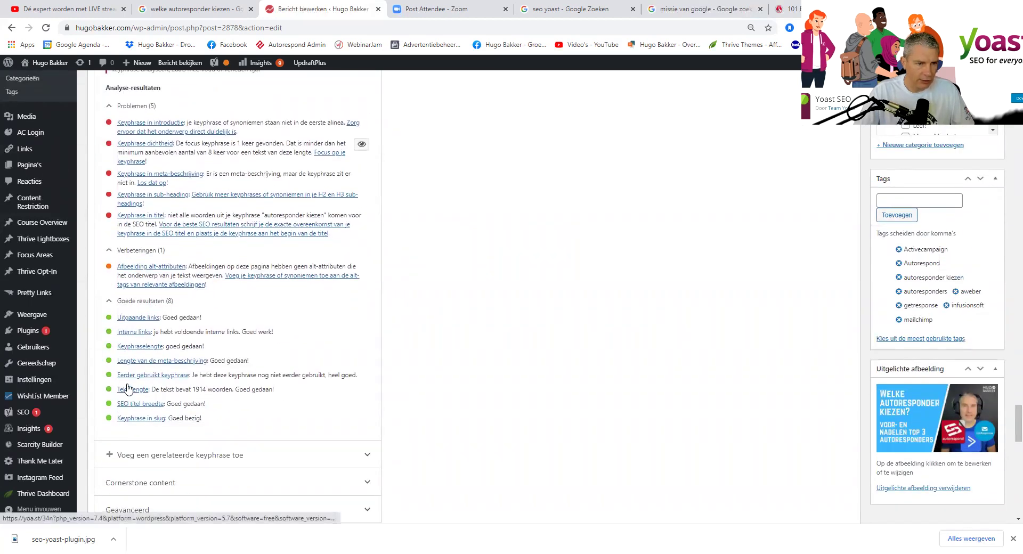
{"action": "left_click_drag", "start_coordinate": [192, 375], "coordinate": [360, 379]}
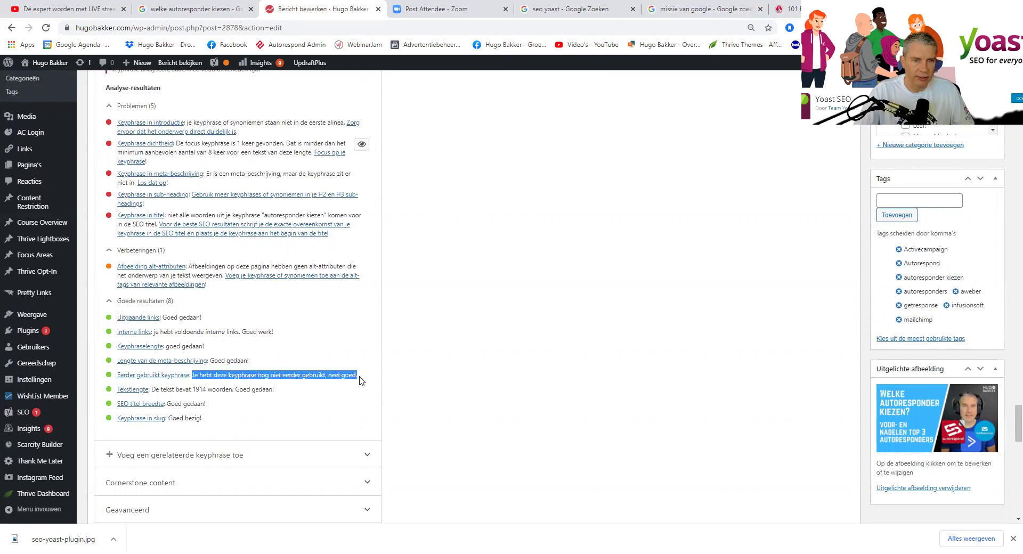
{"action": "left_click", "coordinate": [287, 385]}
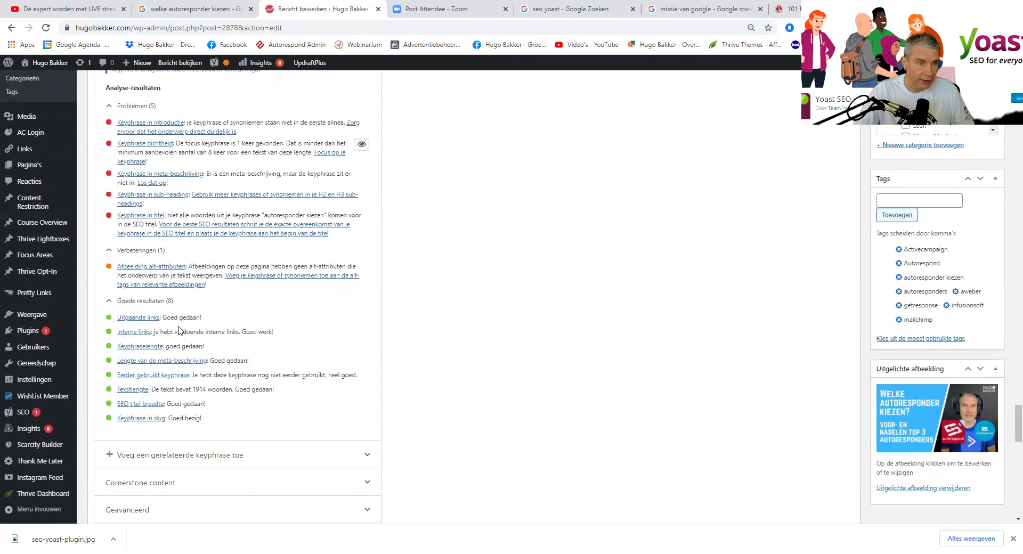
Extend the ActiveCampaign image's alt text to "activecampaign autoresponder kiezen", copy the added keyphrase for reuse and apply the image details
{"action": "scroll", "coordinate": [180, 331], "scroll_direction": "up", "scroll_amount": 1}
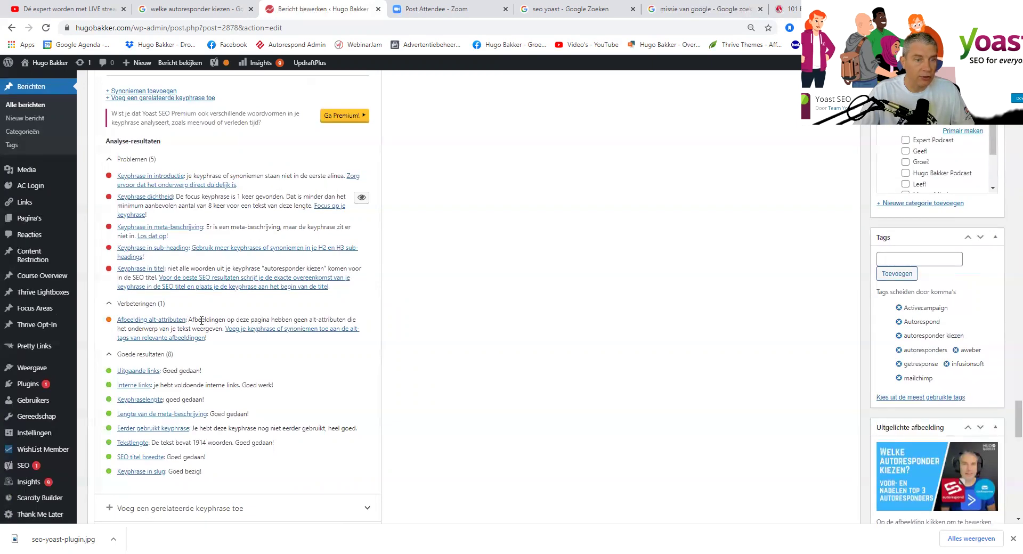
{"action": "scroll", "coordinate": [503, 315], "scroll_direction": "up", "scroll_amount": 20}
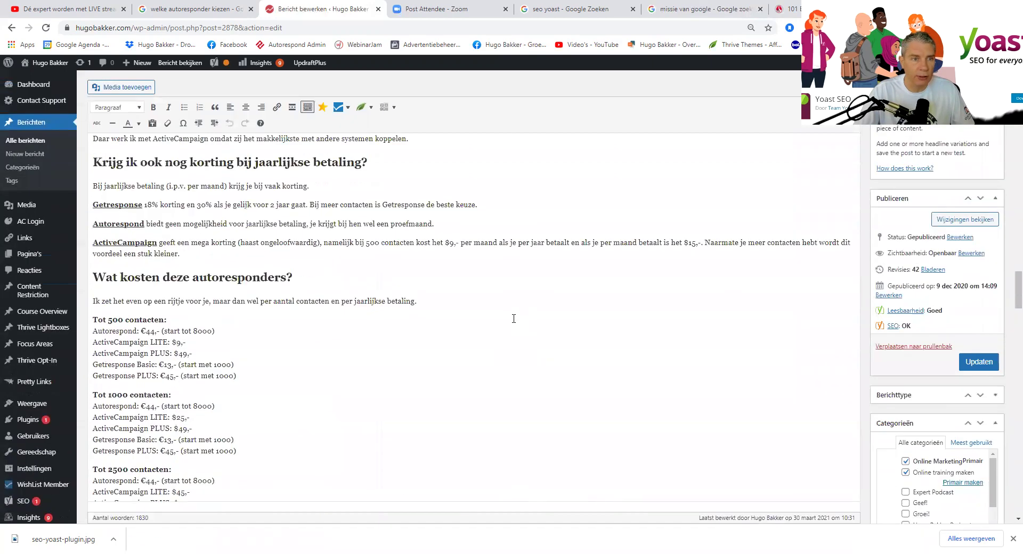
{"action": "scroll", "coordinate": [513, 318], "scroll_direction": "up", "scroll_amount": 15}
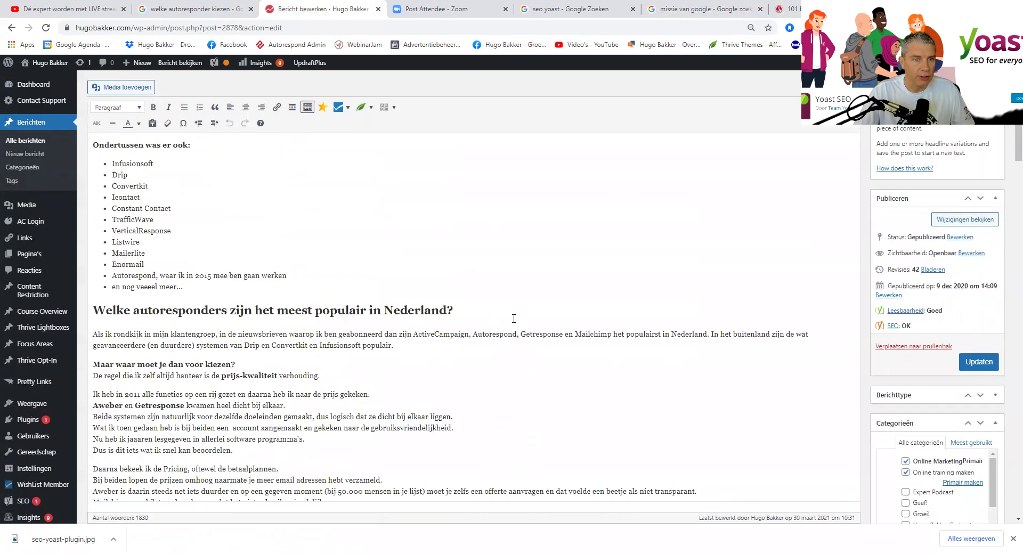
{"action": "scroll", "coordinate": [509, 301], "scroll_direction": "down", "scroll_amount": 3}
{"action": "left_click", "coordinate": [164, 285]}
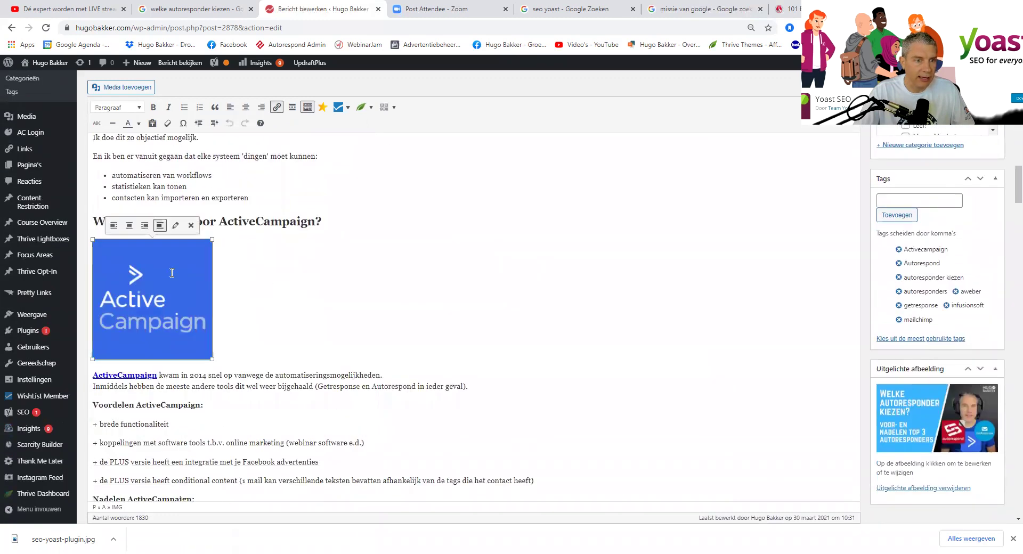
{"action": "left_click", "coordinate": [176, 226]}
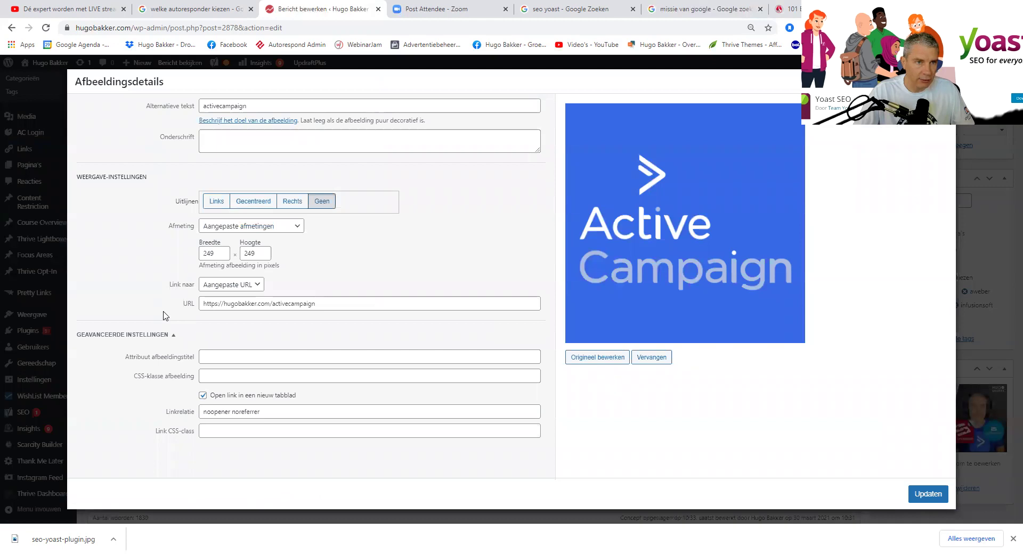
{"action": "left_click", "coordinate": [299, 106]}
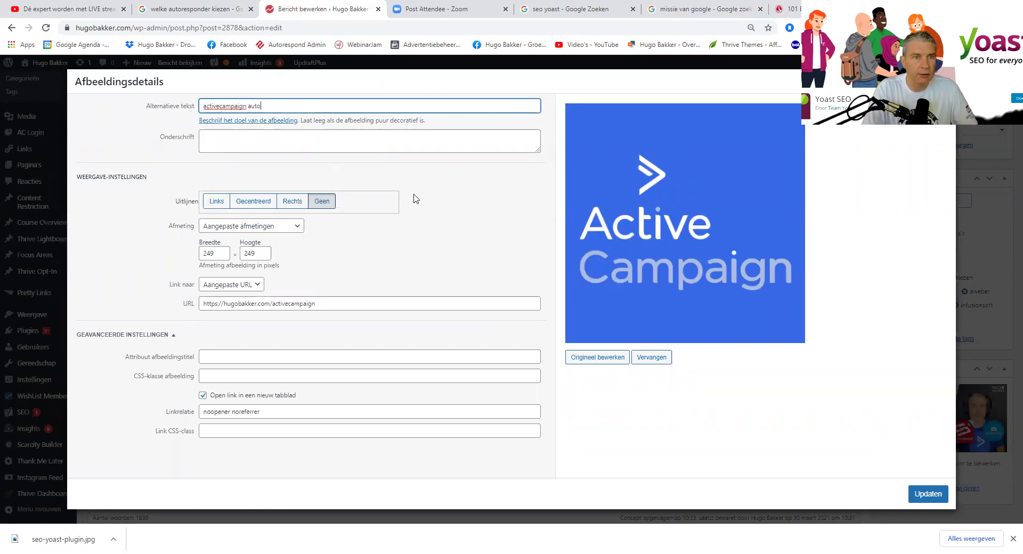
{"action": "type", "text": "autoresponder k"}
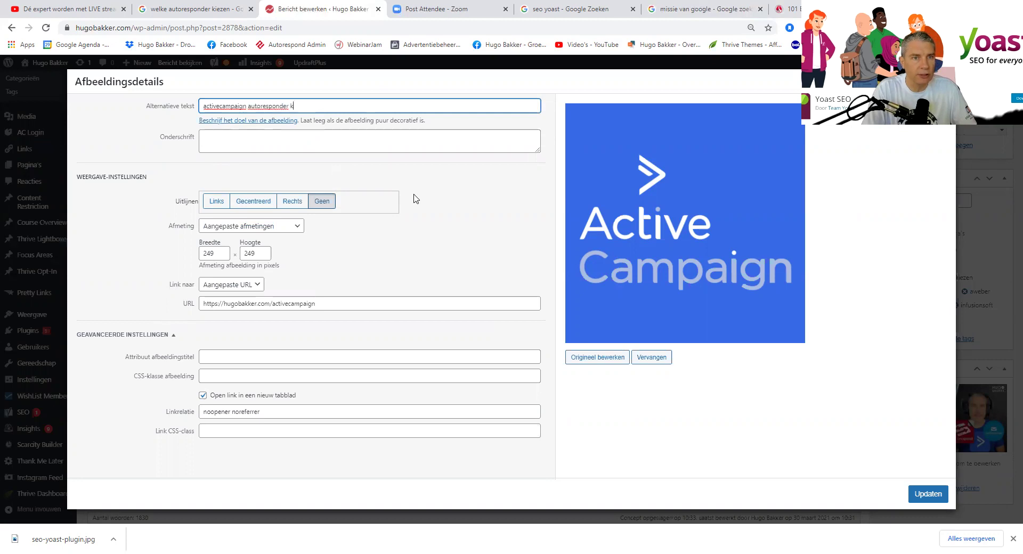
{"action": "key", "text": "ctrl+shift+Left"}
{"action": "key", "text": "ctrl+shift+Left"}
{"action": "key", "text": "ctrl+c"}
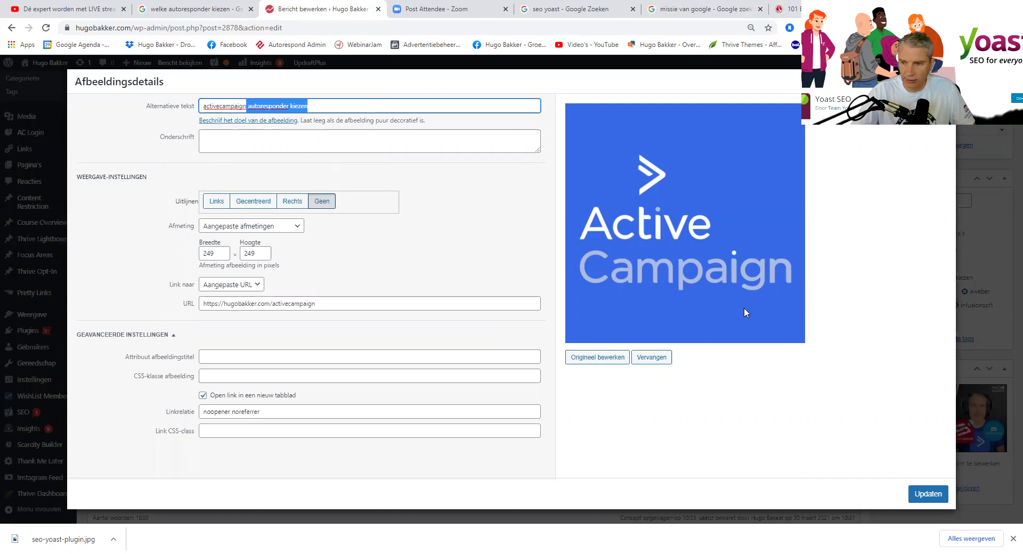
{"action": "left_click", "coordinate": [927, 494]}
Add the copied keyphrase "autoresponder kiezen" to the Autorespond image's alt text after "autorespond" and apply the image details
{"action": "left_click", "coordinate": [165, 355]}
{"action": "left_click", "coordinate": [172, 316]}
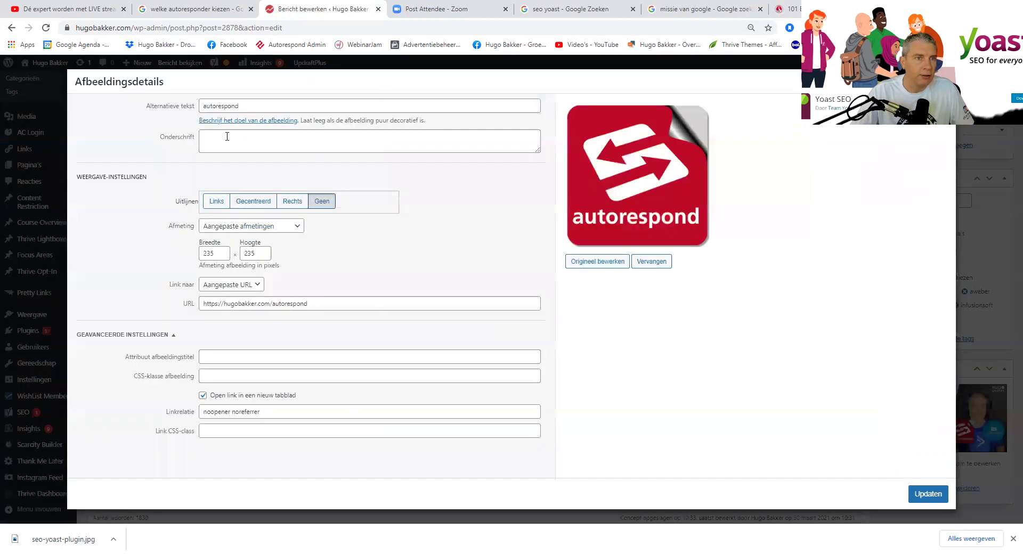
{"action": "left_click", "coordinate": [251, 106]}
{"action": "key", "text": "ctrl+v"}
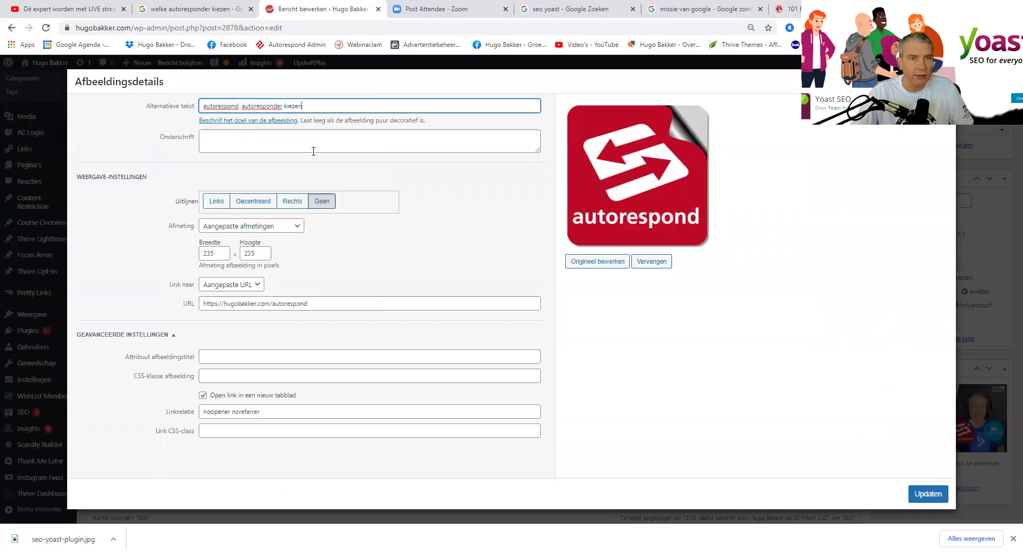
{"action": "left_click", "coordinate": [927, 493]}
Append the copied keyphrase "autoresponder kiezen" to the GetResponse logo's alt text and apply the image details
{"action": "scroll", "coordinate": [362, 299], "scroll_direction": "down", "scroll_amount": 7}
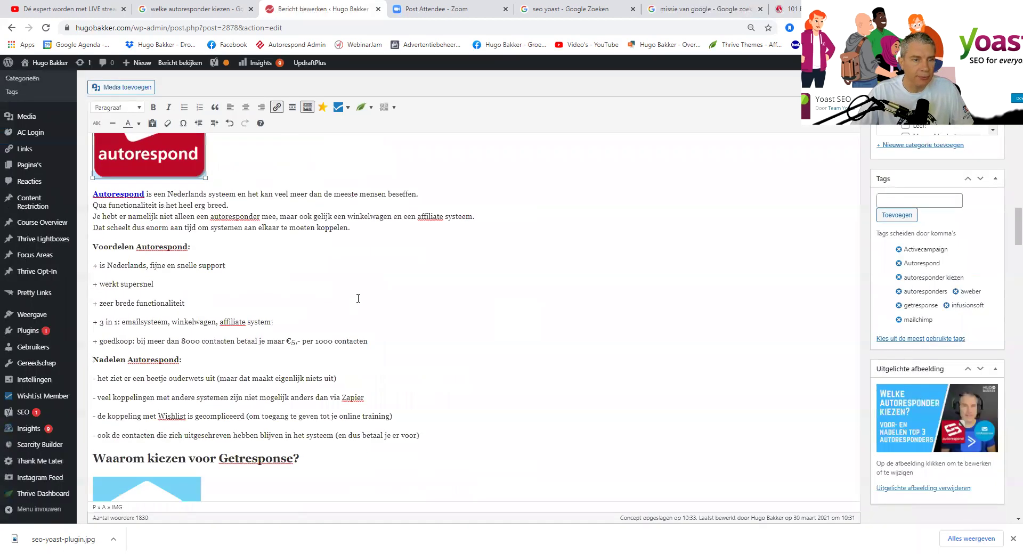
{"action": "left_click", "coordinate": [181, 357]}
{"action": "left_click", "coordinate": [170, 304]}
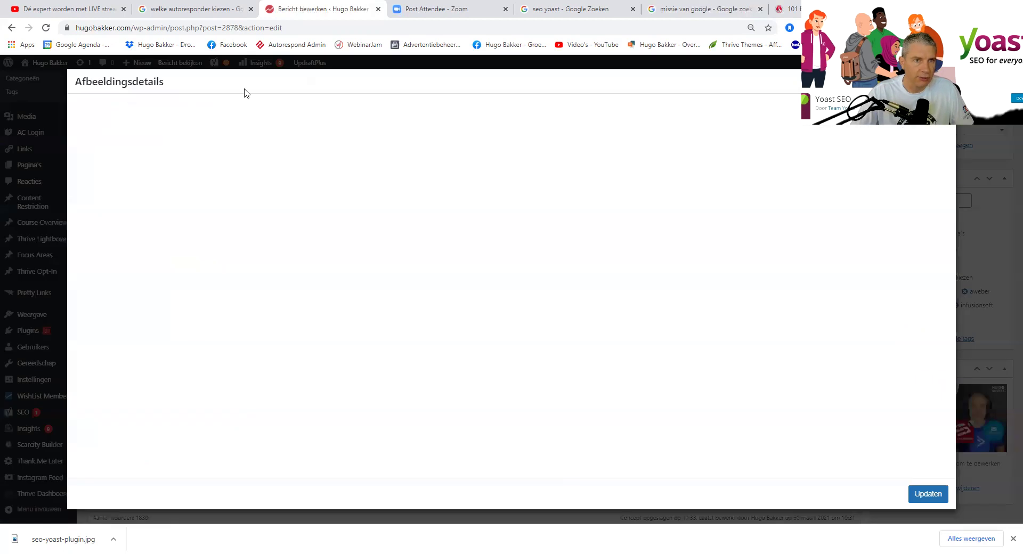
{"action": "left_click", "coordinate": [246, 106]}
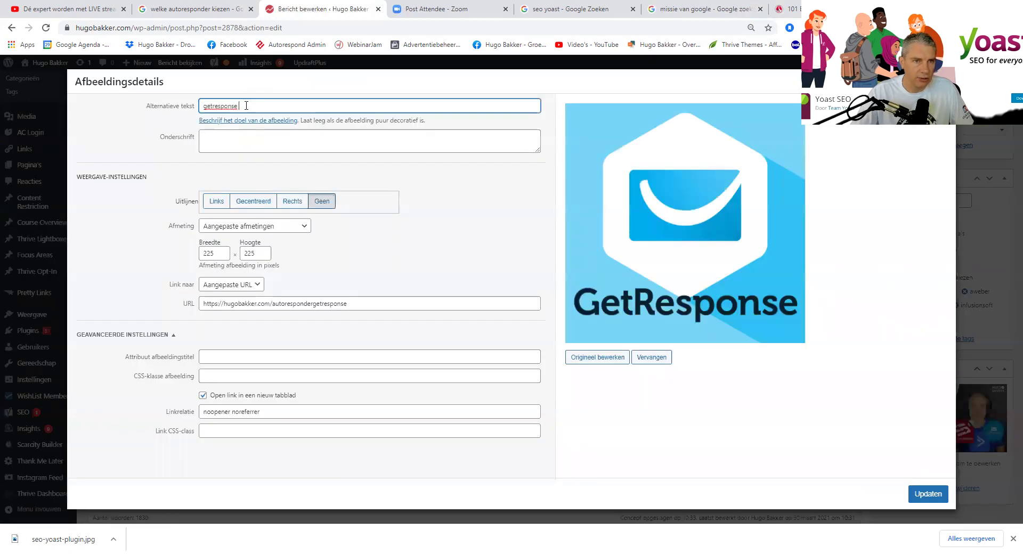
{"action": "key", "text": "ctrl+v"}
{"action": "left_click", "coordinate": [928, 493]}
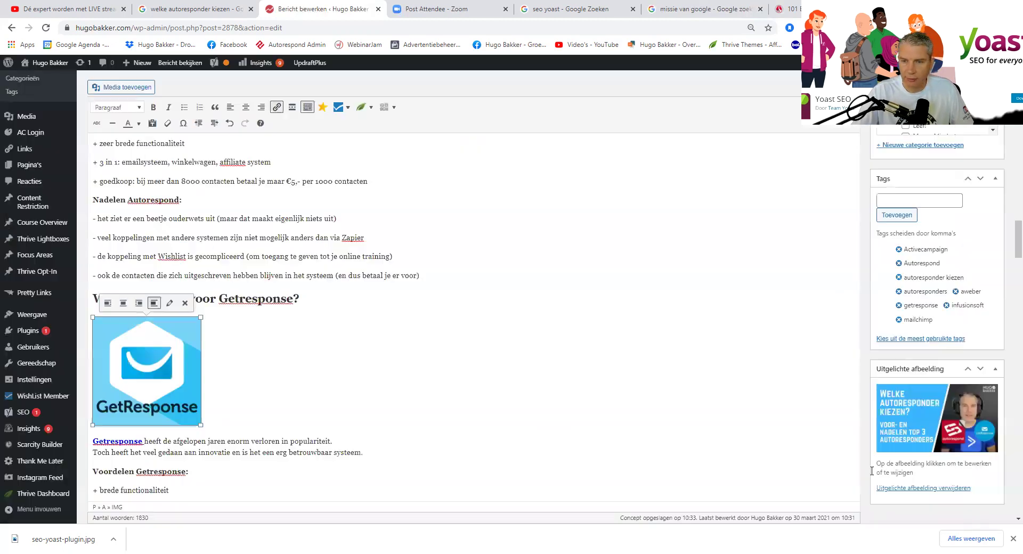
Set the Funnel Box image's alt text near the article's end to "funnelbox autoresponder kiezen" and apply the image details
{"action": "scroll", "coordinate": [458, 330], "scroll_direction": "down", "scroll_amount": 15}
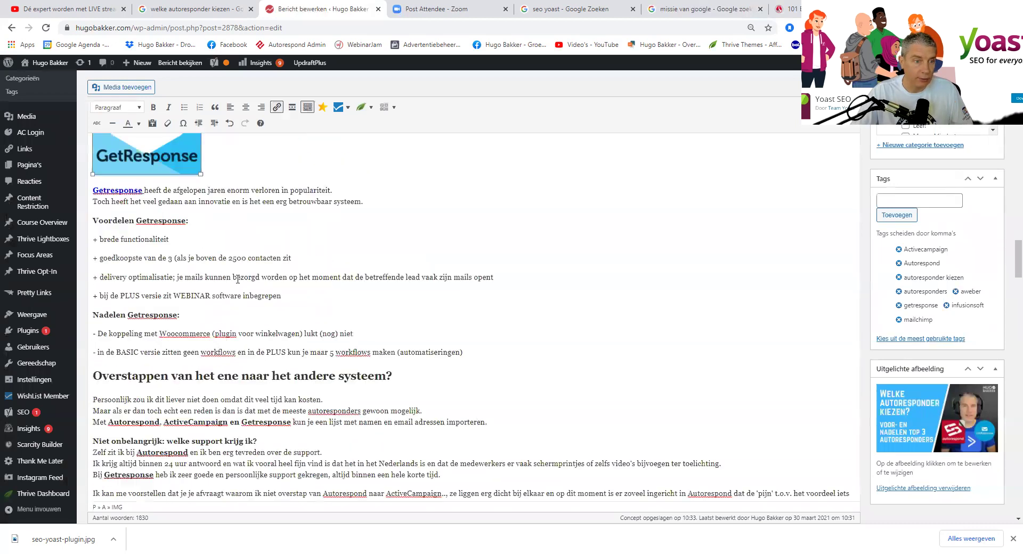
{"action": "scroll", "coordinate": [238, 278], "scroll_direction": "down", "scroll_amount": 15}
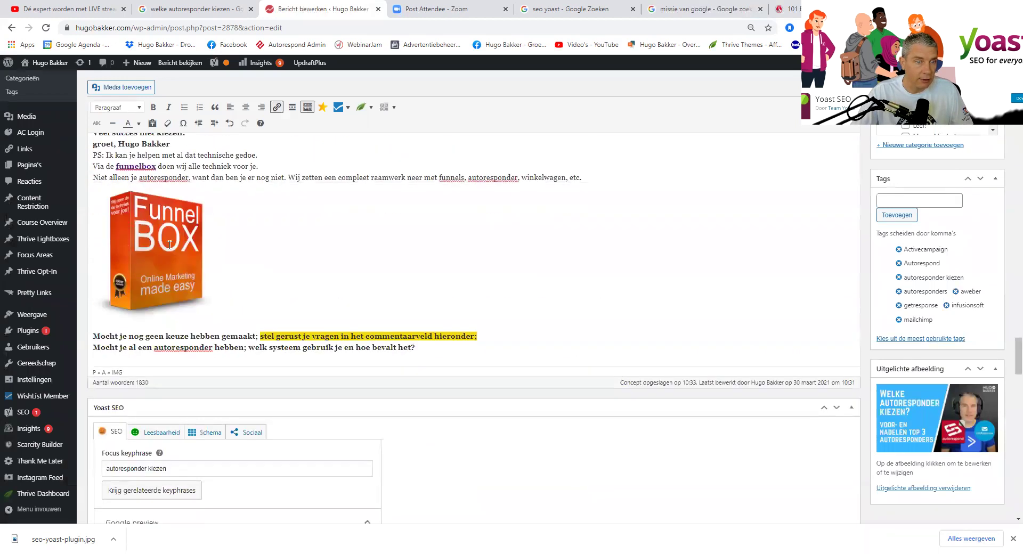
{"action": "left_click", "coordinate": [186, 222]}
{"action": "left_click", "coordinate": [175, 176]}
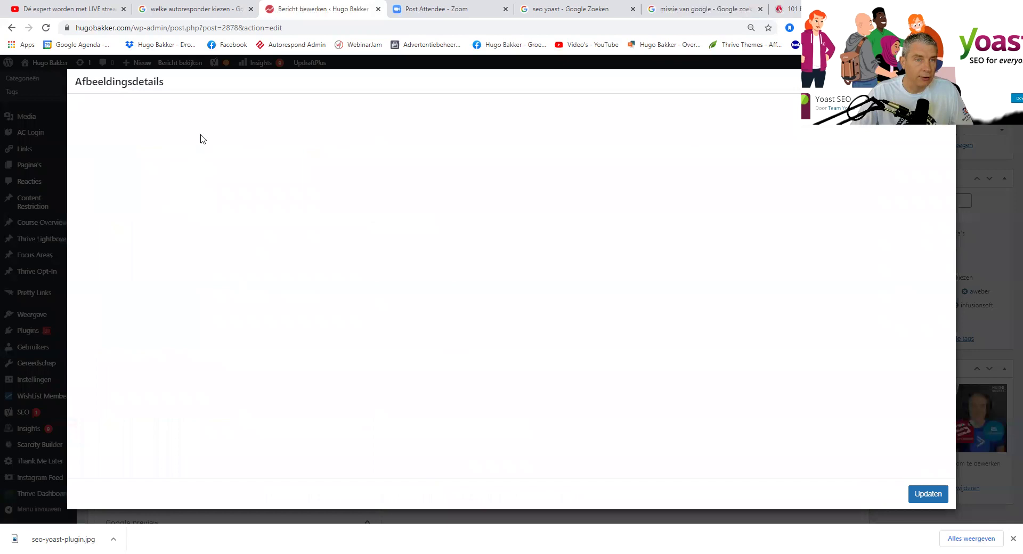
{"action": "left_click", "coordinate": [247, 108]}
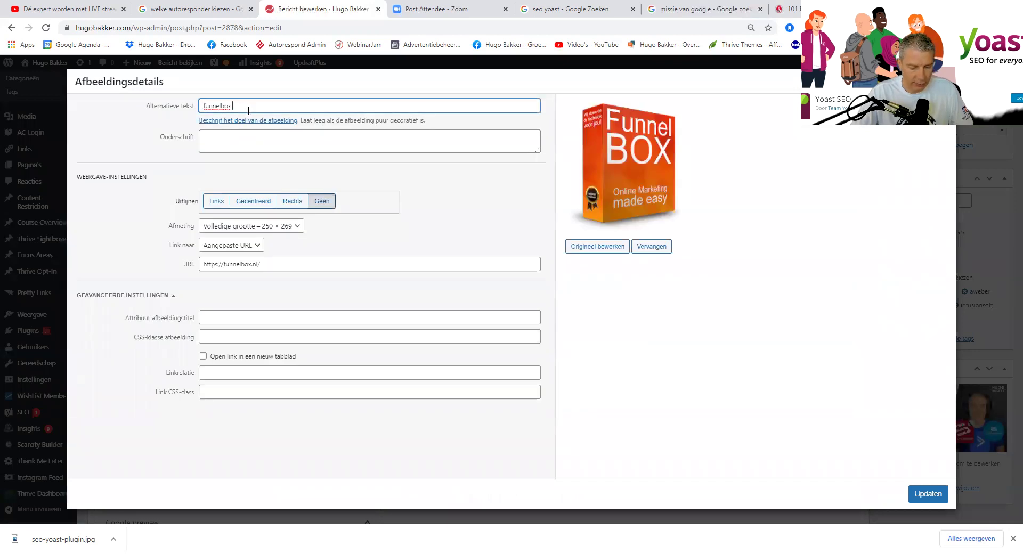
{"action": "key", "text": "ctrl+v"}
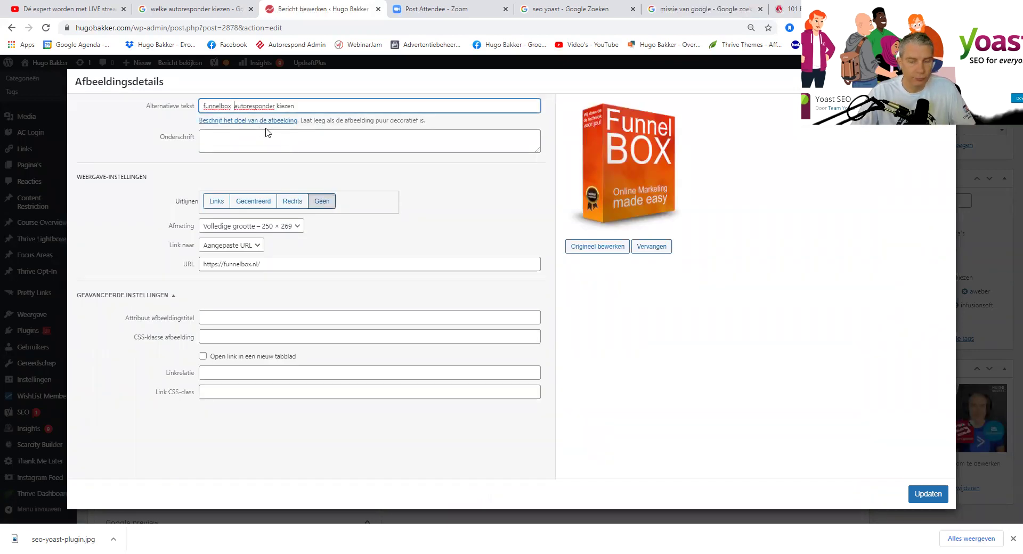
{"action": "left_click", "coordinate": [928, 493]}
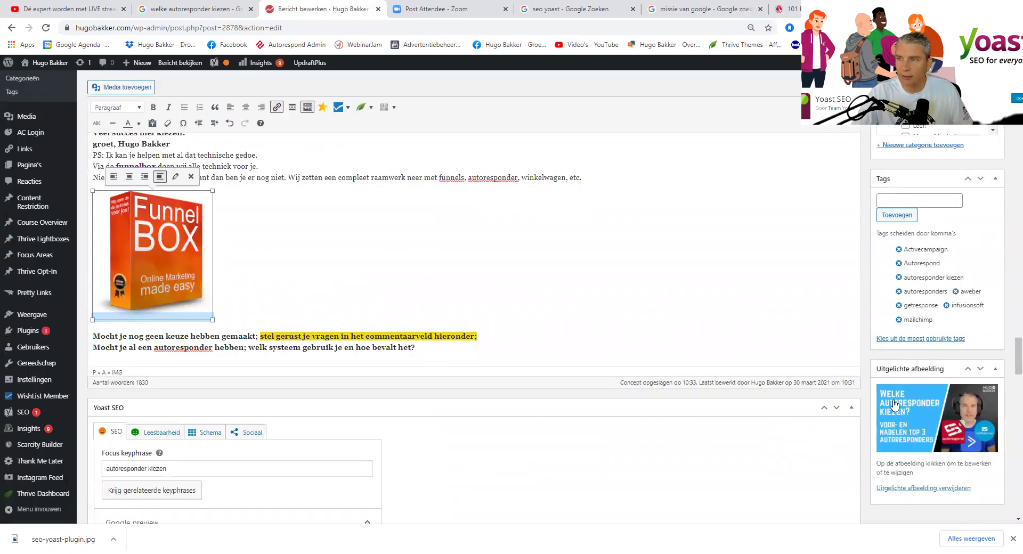
Update the post and check the image alt attributes result in the SEO analysis for "autoresponder kiezen"
{"action": "scroll", "coordinate": [894, 405], "scroll_direction": "up", "scroll_amount": 4}
{"action": "left_click", "coordinate": [979, 169]}
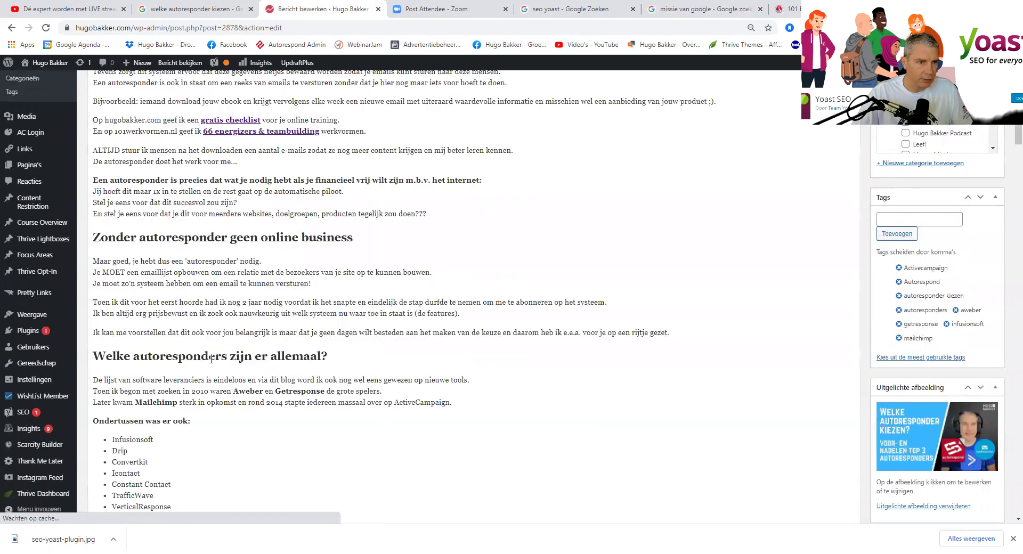
{"action": "scroll", "coordinate": [211, 362], "scroll_direction": "down", "scroll_amount": 20}
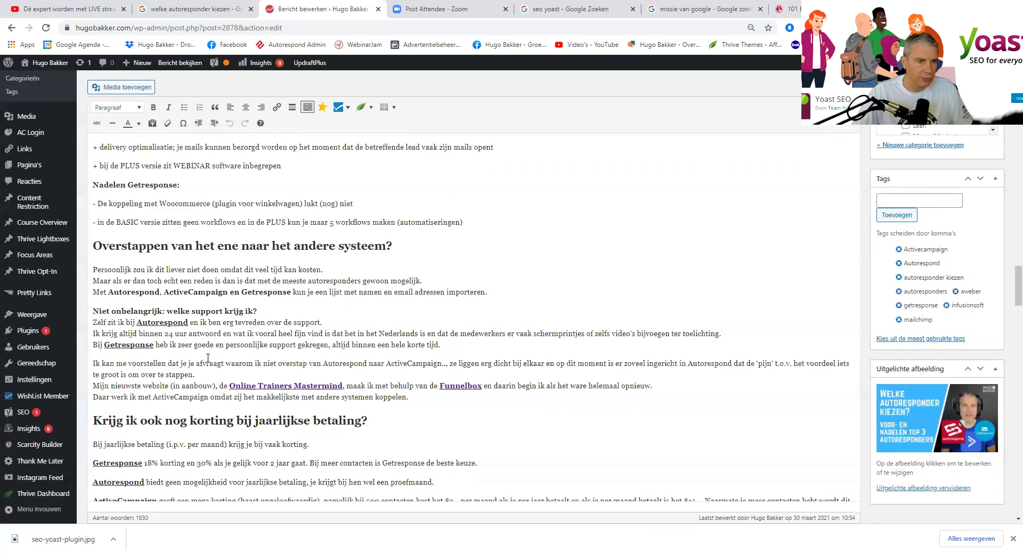
{"action": "scroll", "coordinate": [208, 362], "scroll_direction": "down", "scroll_amount": 7}
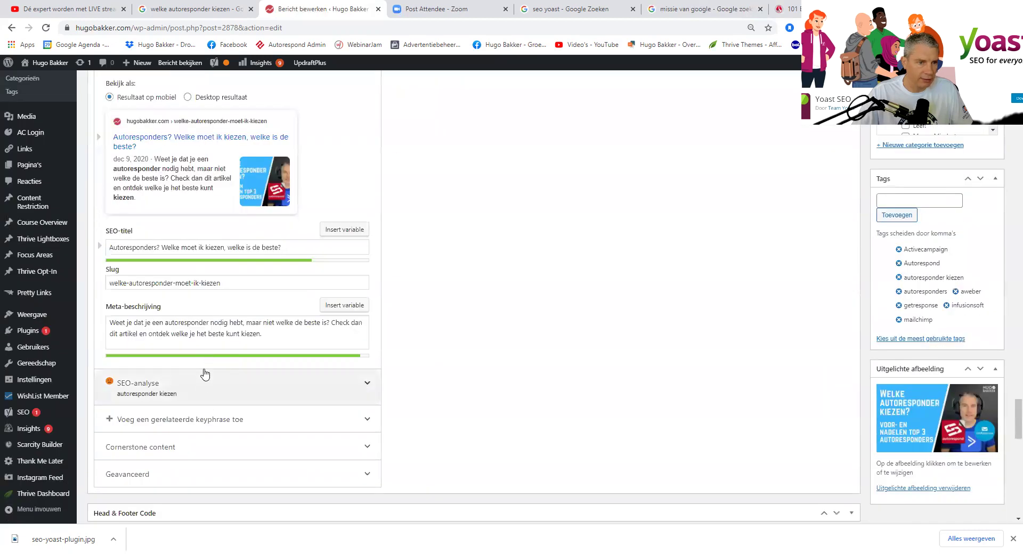
{"action": "left_click", "coordinate": [174, 394]}
{"action": "scroll", "coordinate": [226, 367], "scroll_direction": "down", "scroll_amount": 6}
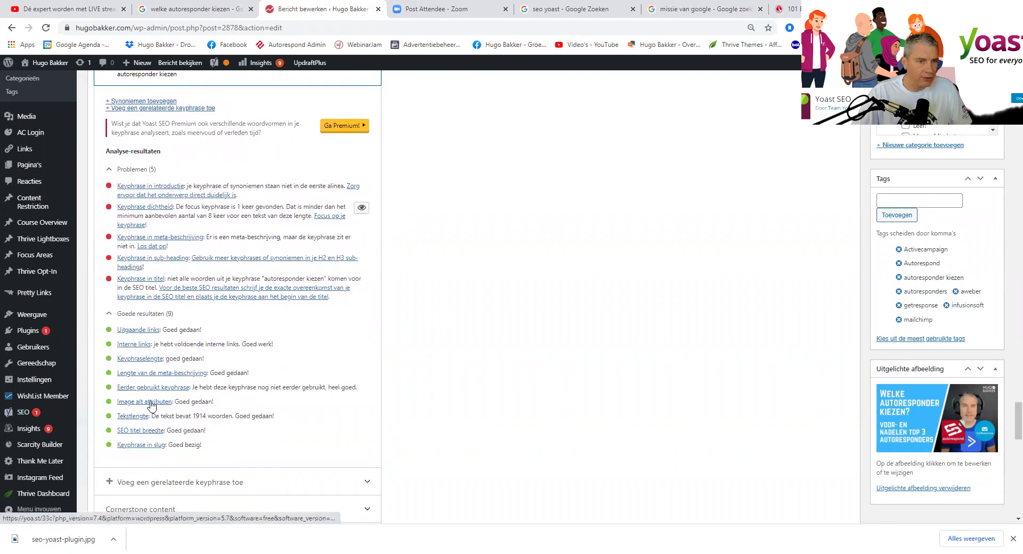
{"action": "left_click_drag", "start_coordinate": [176, 402], "coordinate": [221, 405]}
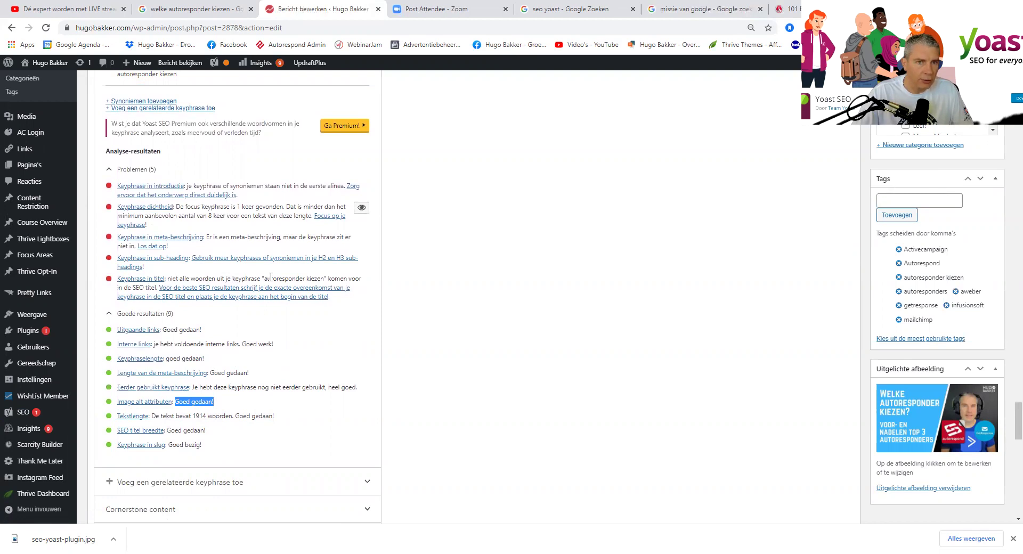
Compare the post's title and SEO title with the remaining keyphrase problems in the SEO analysis
{"action": "scroll", "coordinate": [274, 298], "scroll_direction": "up", "scroll_amount": 5}
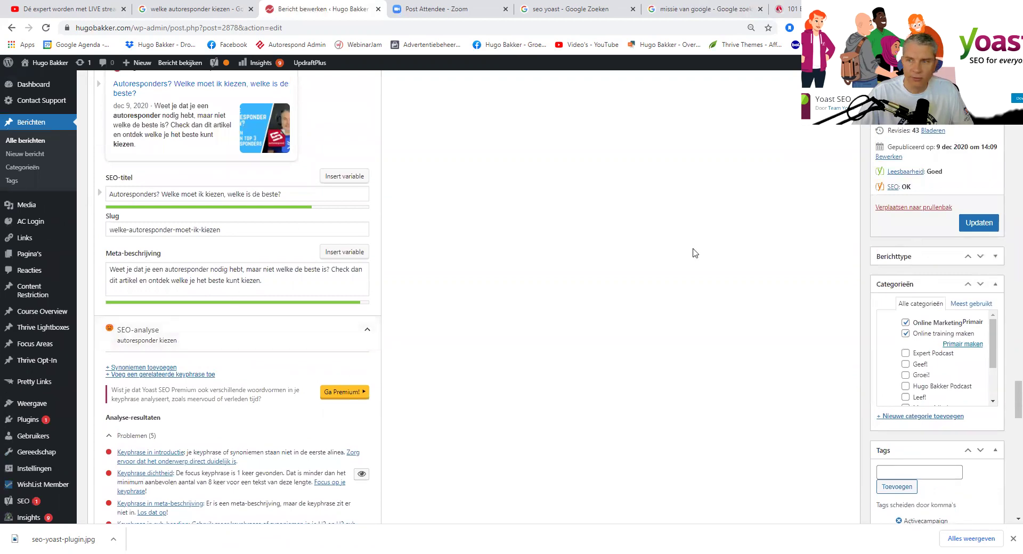
{"action": "left_click_drag", "start_coordinate": [1018, 399], "coordinate": [1018, 90]}
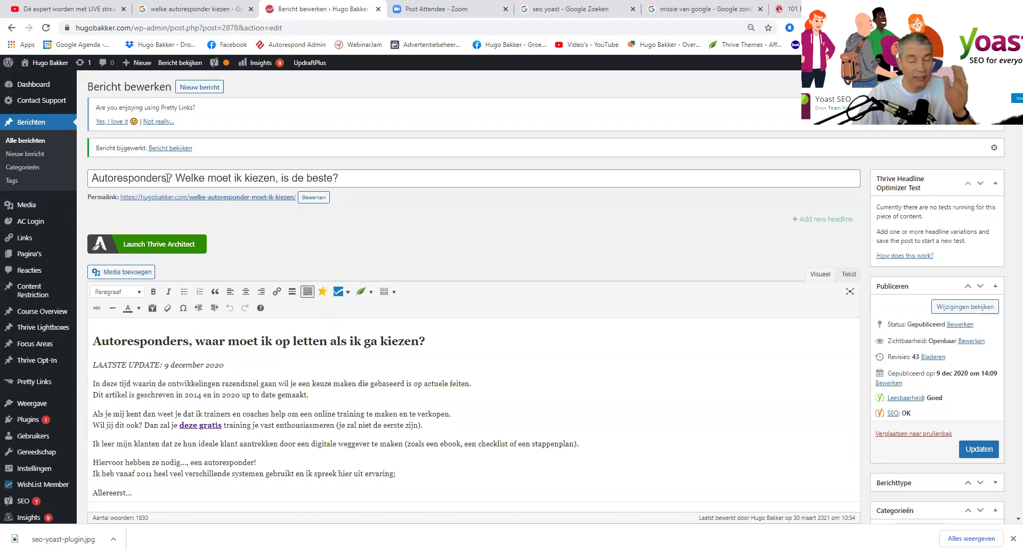
{"action": "left_click_drag", "start_coordinate": [1008, 130], "coordinate": [1008, 368]}
{"action": "scroll", "coordinate": [445, 361], "scroll_direction": "down", "scroll_amount": 14}
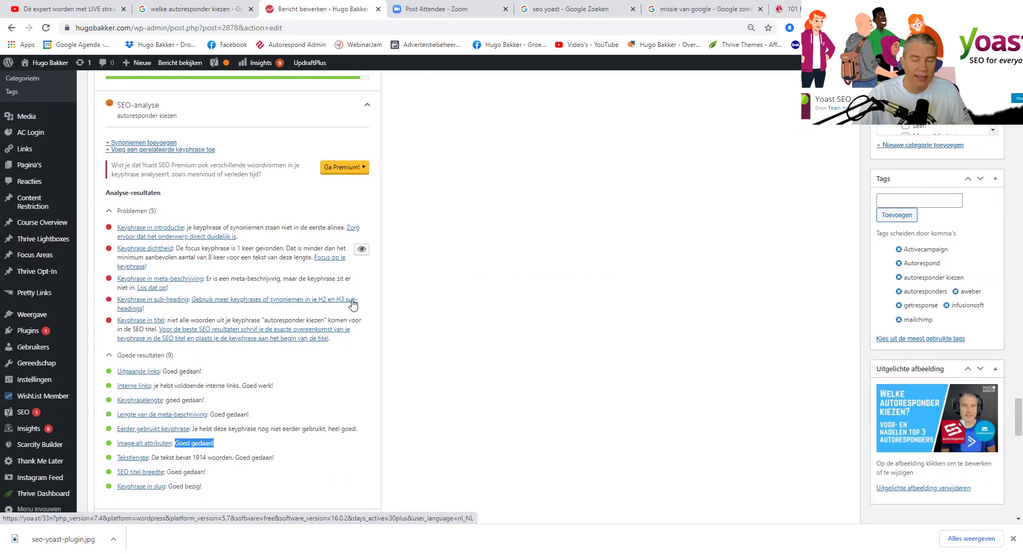
Examine the article's subheadings from the introduction to the end for places to use the keyphrase "autoresponder kiezen"
{"action": "scroll", "coordinate": [369, 290], "scroll_direction": "up", "scroll_amount": 20}
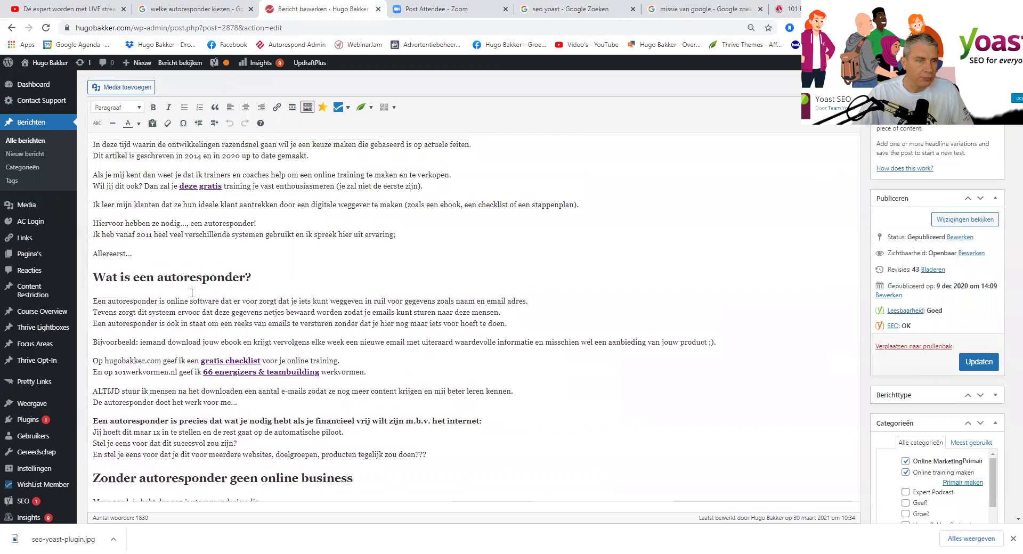
{"action": "scroll", "coordinate": [192, 292], "scroll_direction": "up", "scroll_amount": 4}
{"action": "scroll", "coordinate": [191, 266], "scroll_direction": "down", "scroll_amount": 8}
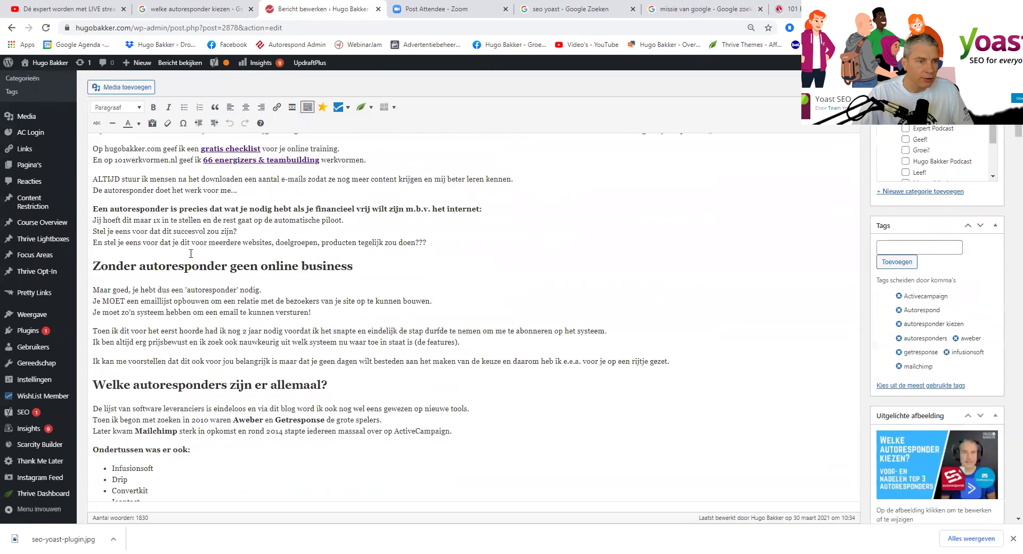
{"action": "scroll", "coordinate": [280, 267], "scroll_direction": "down", "scroll_amount": 2}
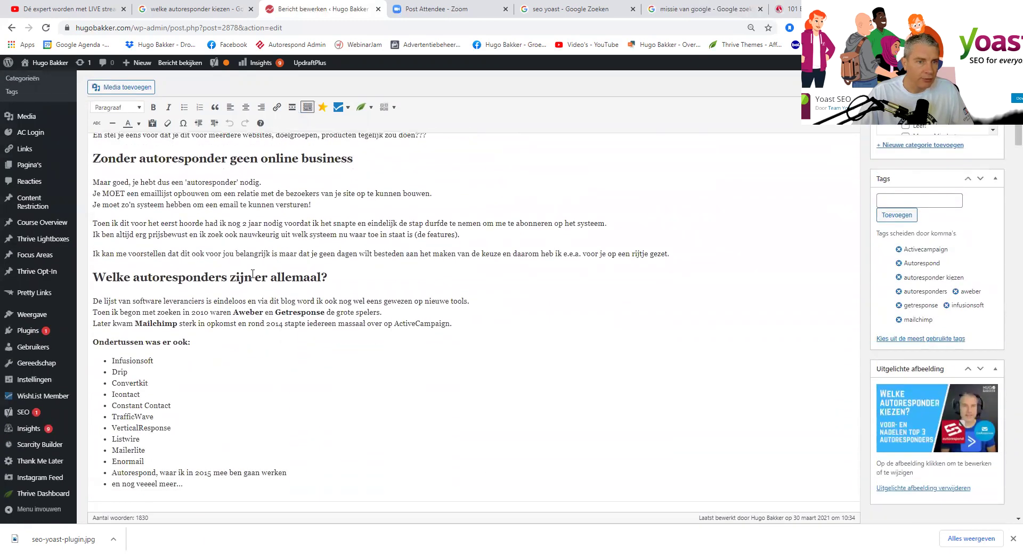
{"action": "left_click_drag", "start_coordinate": [232, 277], "coordinate": [237, 277]}
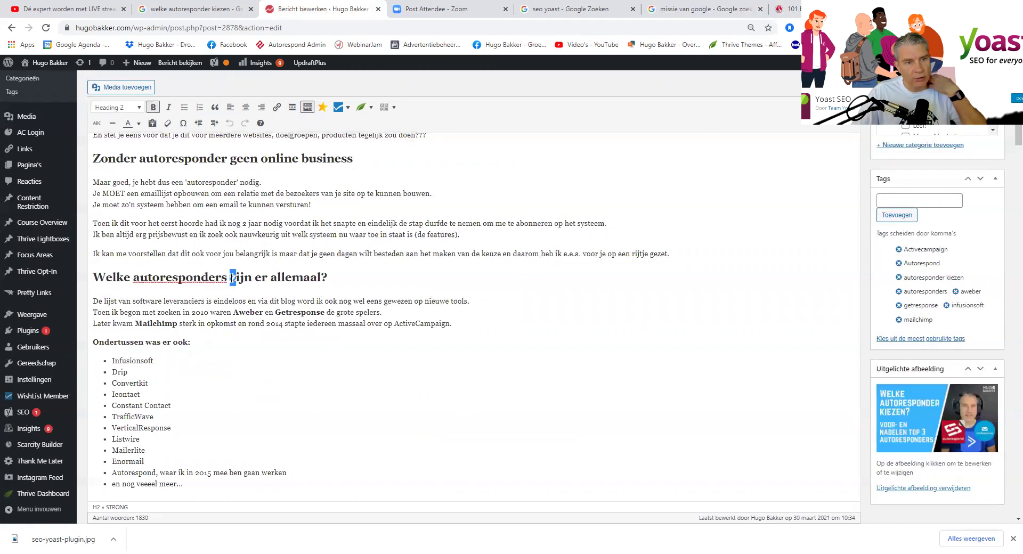
{"action": "scroll", "coordinate": [237, 275], "scroll_direction": "down", "scroll_amount": 4}
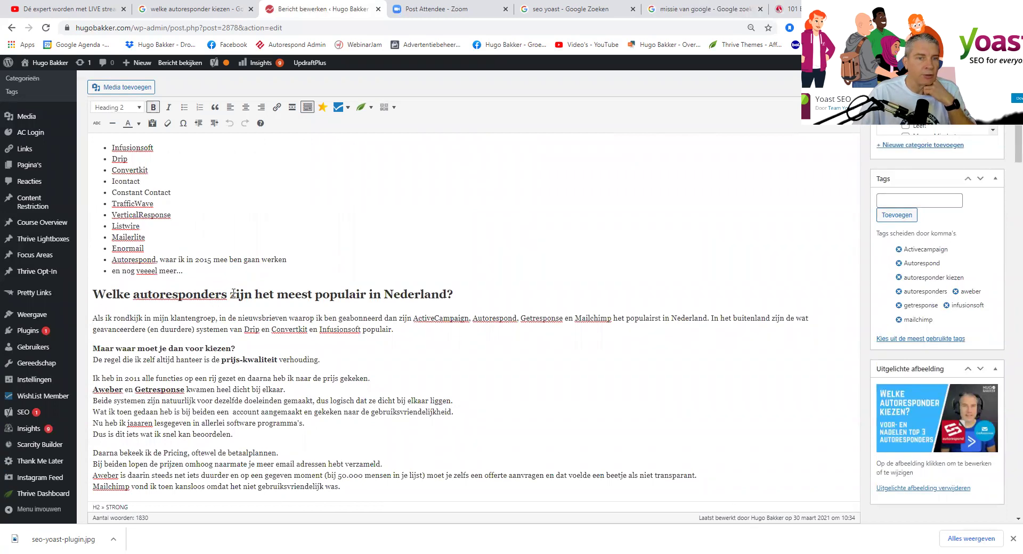
{"action": "scroll", "coordinate": [233, 293], "scroll_direction": "down", "scroll_amount": 6}
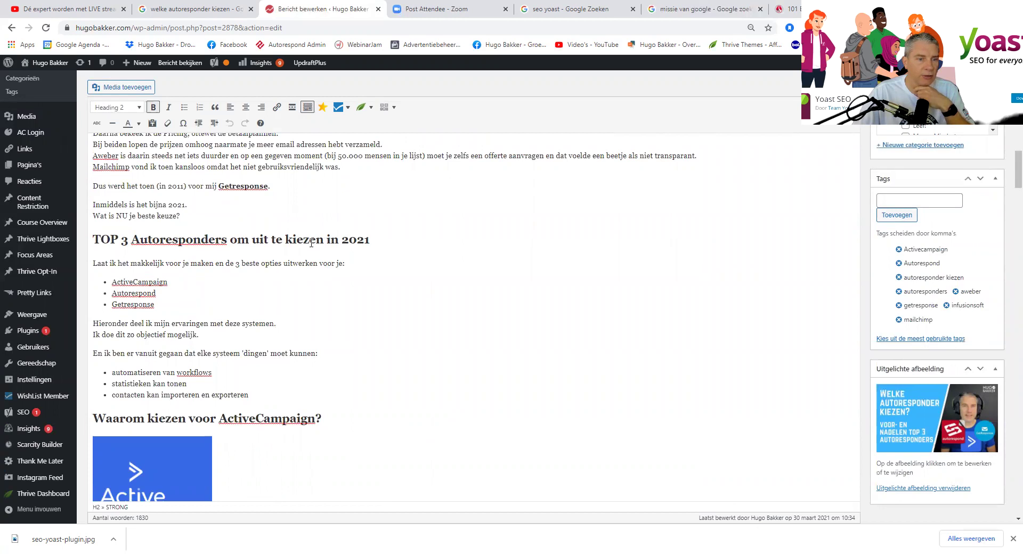
{"action": "scroll", "coordinate": [223, 362], "scroll_direction": "down", "scroll_amount": 12}
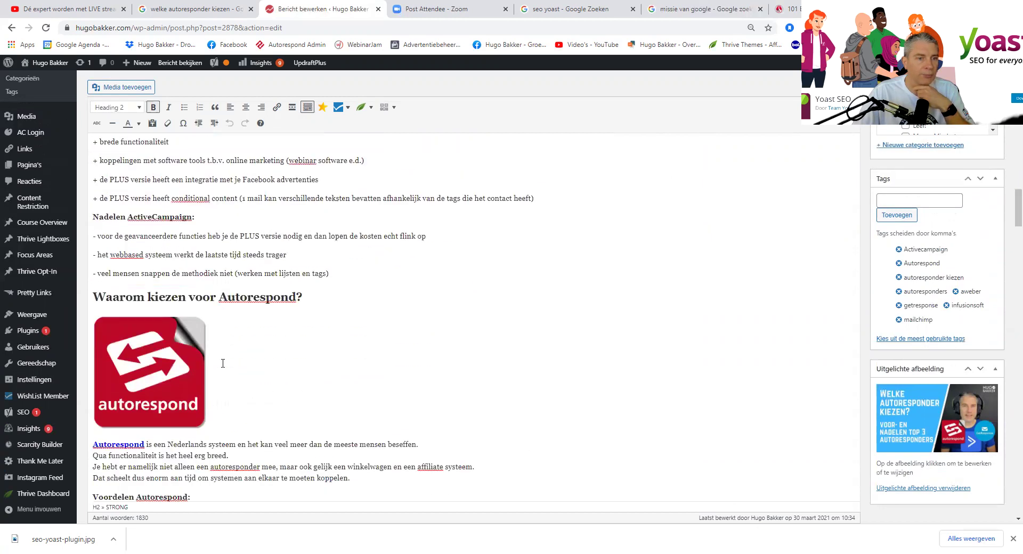
{"action": "scroll", "coordinate": [223, 362], "scroll_direction": "down", "scroll_amount": 20}
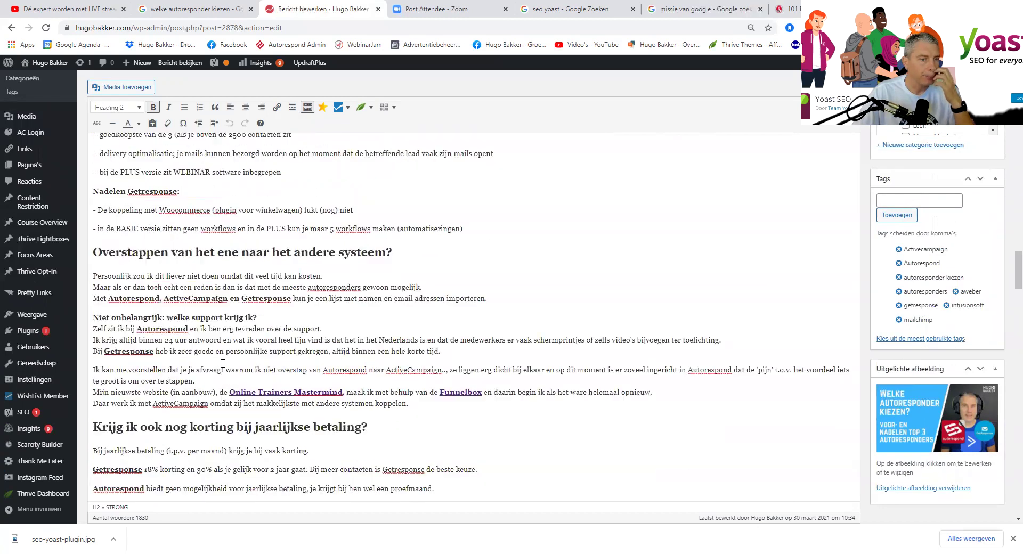
{"action": "scroll", "coordinate": [223, 367], "scroll_direction": "down", "scroll_amount": 12}
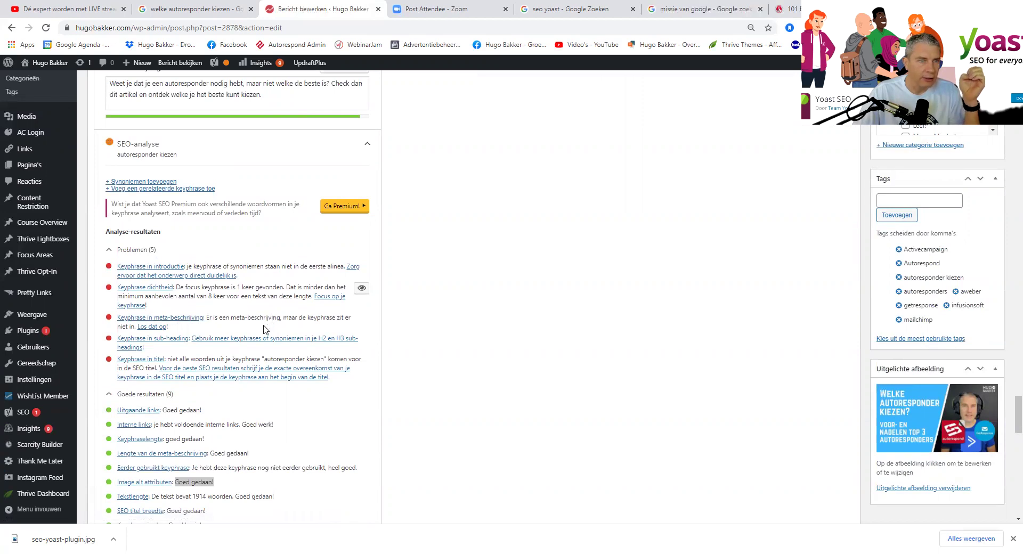
Insert "kiezen" after "autoresponder" in the first sentence of the meta description and update the post
{"action": "scroll", "coordinate": [263, 329], "scroll_direction": "up", "scroll_amount": 5}
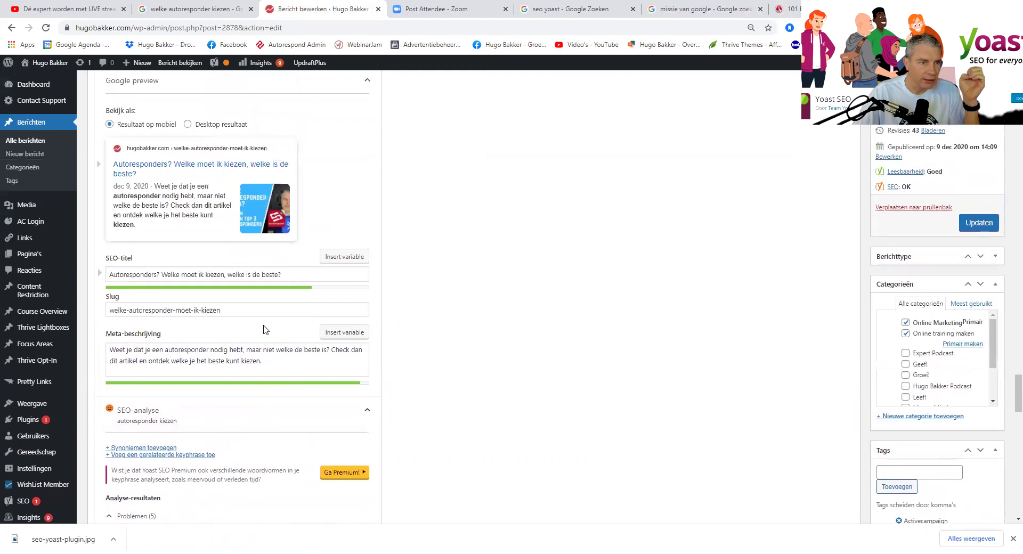
{"action": "left_click", "coordinate": [212, 349]}
{"action": "type", "text": "kiezen"}
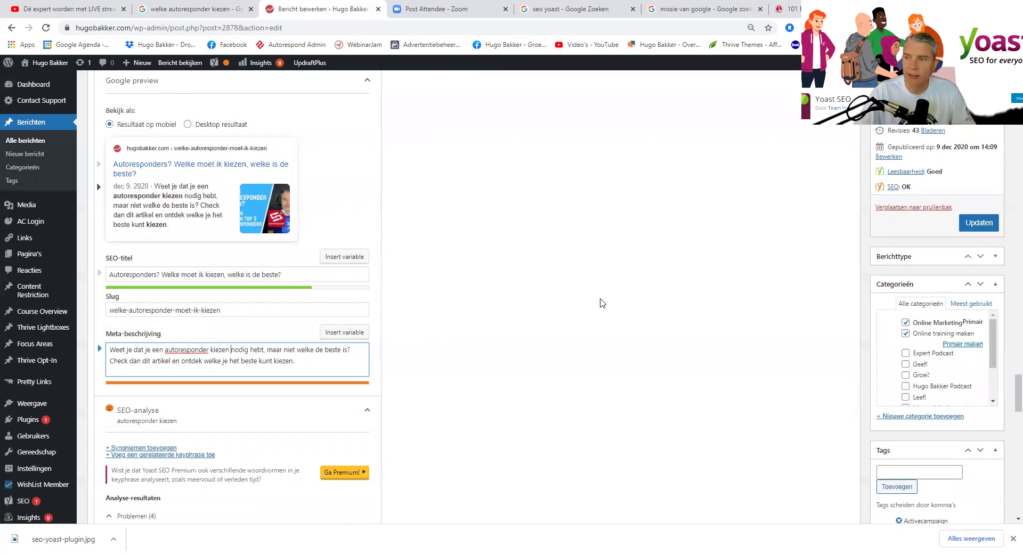
{"action": "key", "text": "ctrl+s"}
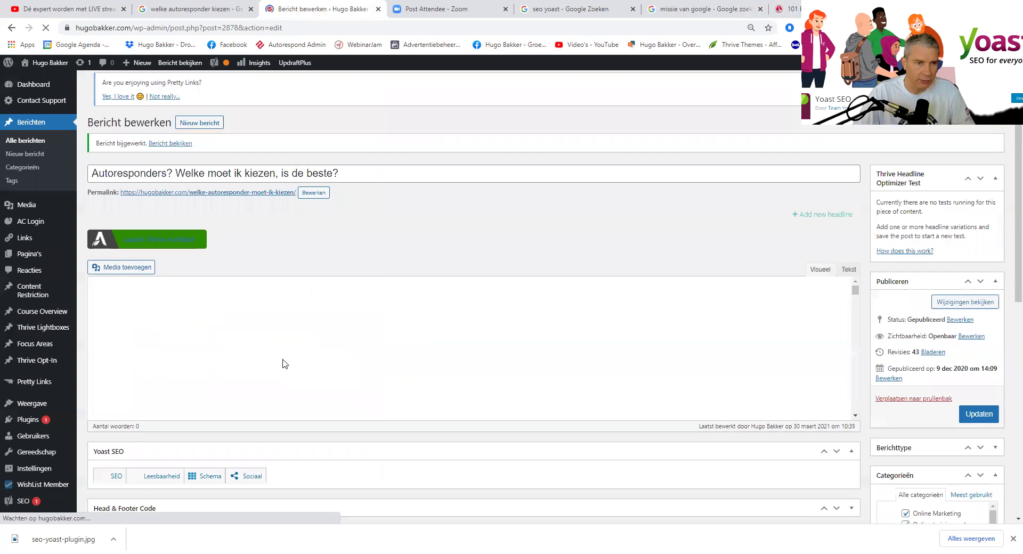
Expand the updated post's SEO analysis and check its meta description and keyphrase density results
{"action": "scroll", "coordinate": [1009, 511], "scroll_direction": "down", "scroll_amount": 20}
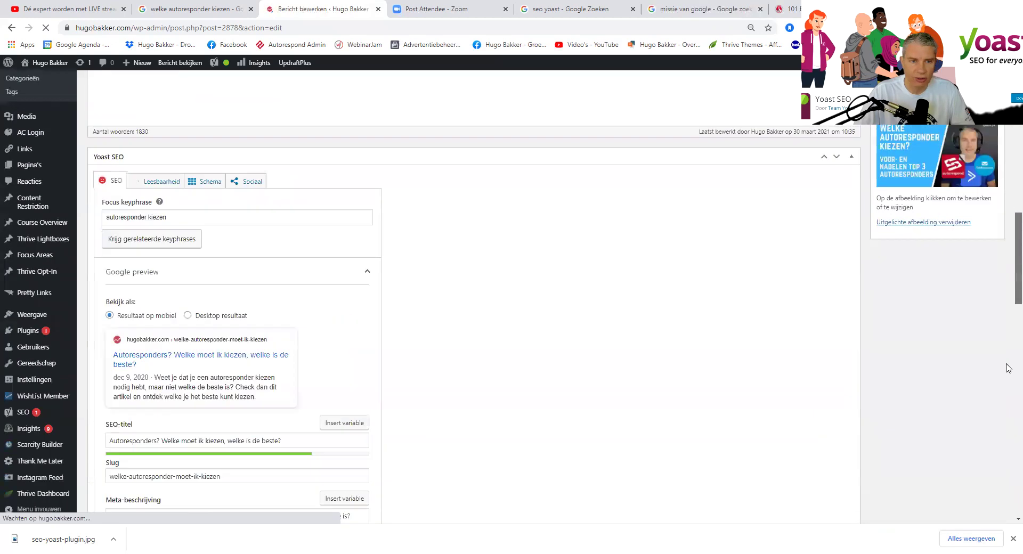
{"action": "scroll", "coordinate": [1008, 511], "scroll_direction": "down", "scroll_amount": 10}
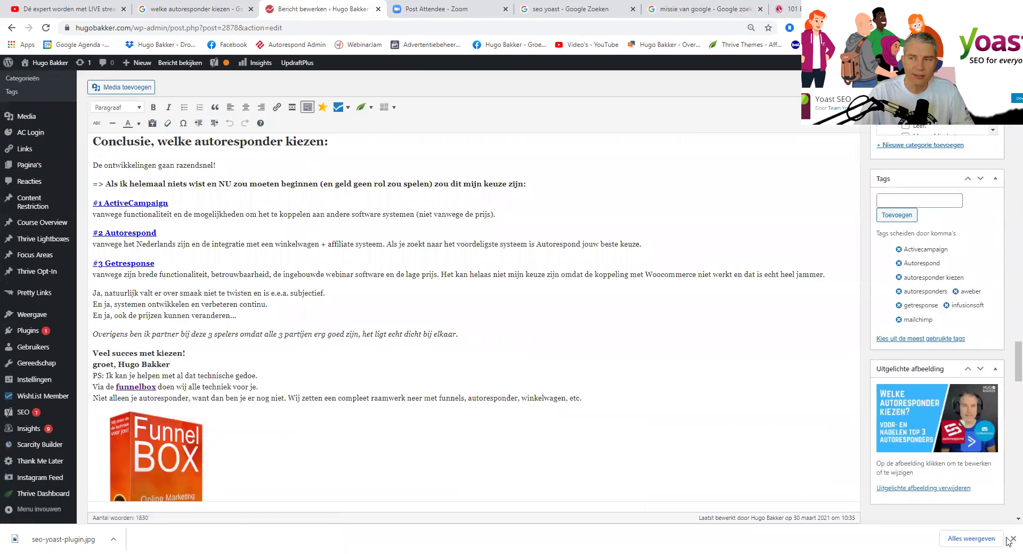
{"action": "scroll", "coordinate": [1008, 362], "scroll_direction": "down", "scroll_amount": 5}
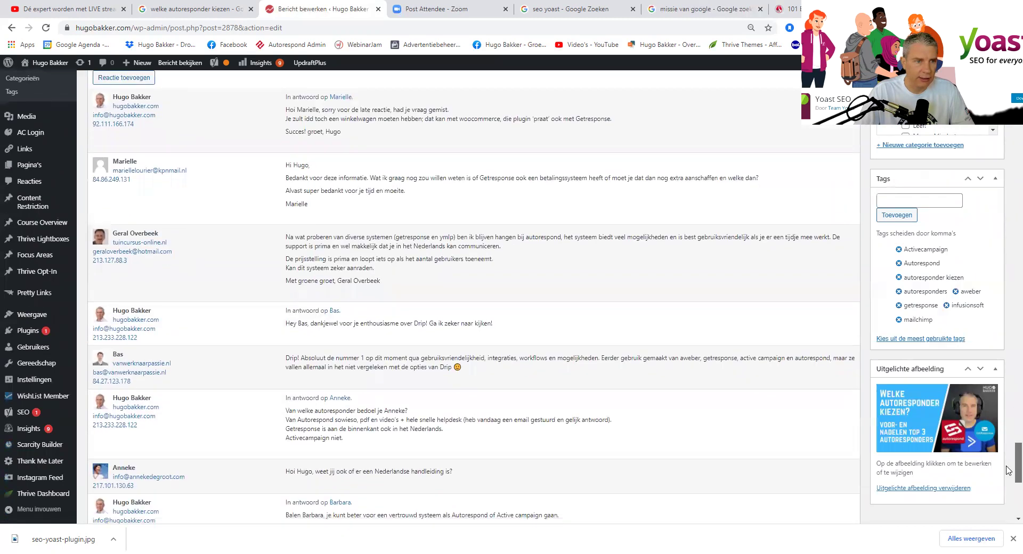
{"action": "scroll", "coordinate": [1008, 395], "scroll_direction": "down", "scroll_amount": 10}
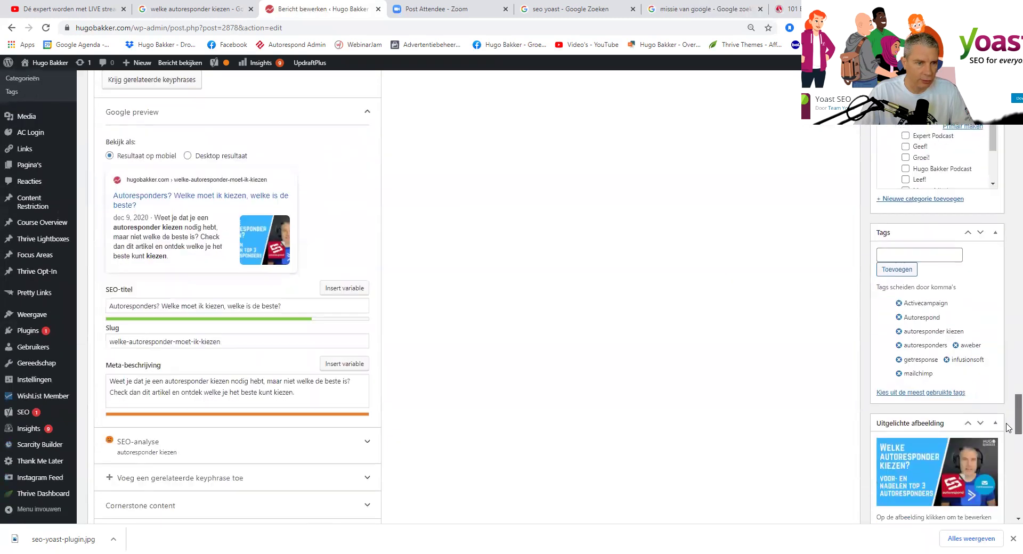
{"action": "left_click", "coordinate": [141, 304]}
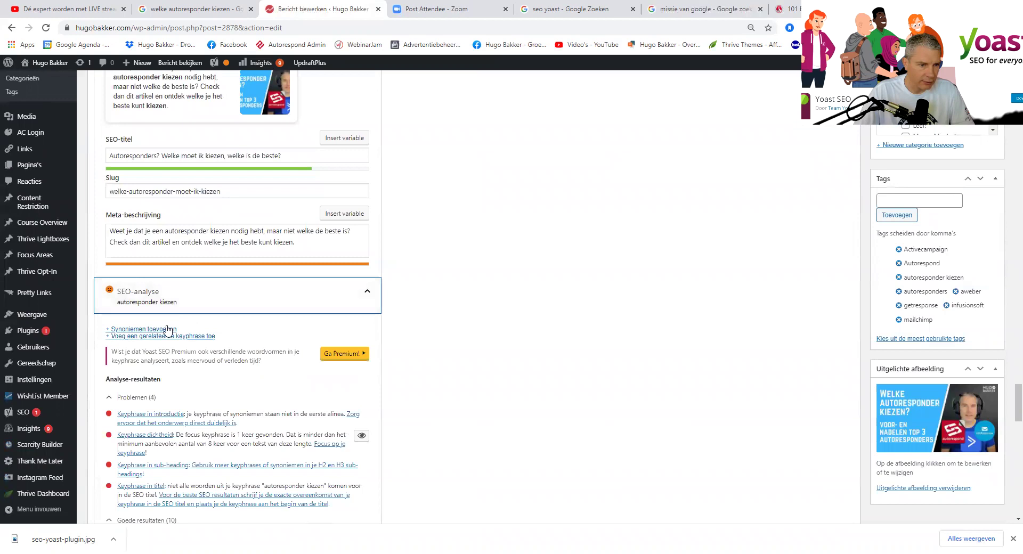
{"action": "scroll", "coordinate": [160, 326], "scroll_direction": "down", "scroll_amount": 2}
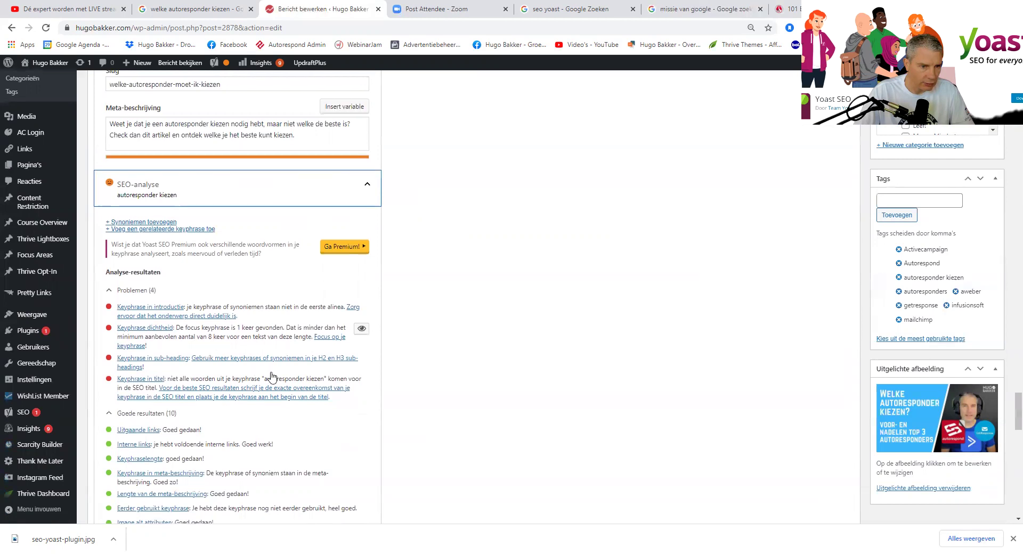
{"action": "scroll", "coordinate": [269, 384], "scroll_direction": "down", "scroll_amount": 1}
{"action": "left_click_drag", "start_coordinate": [212, 421], "coordinate": [289, 421]}
{"action": "scroll", "coordinate": [228, 388], "scroll_direction": "up", "scroll_amount": 4}
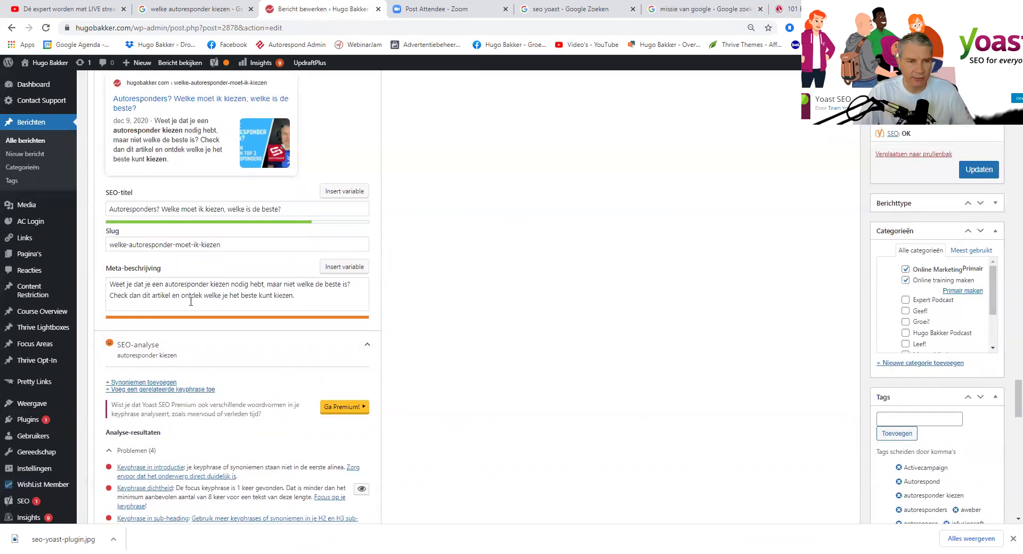
{"action": "scroll", "coordinate": [186, 301], "scroll_direction": "down", "scroll_amount": 4}
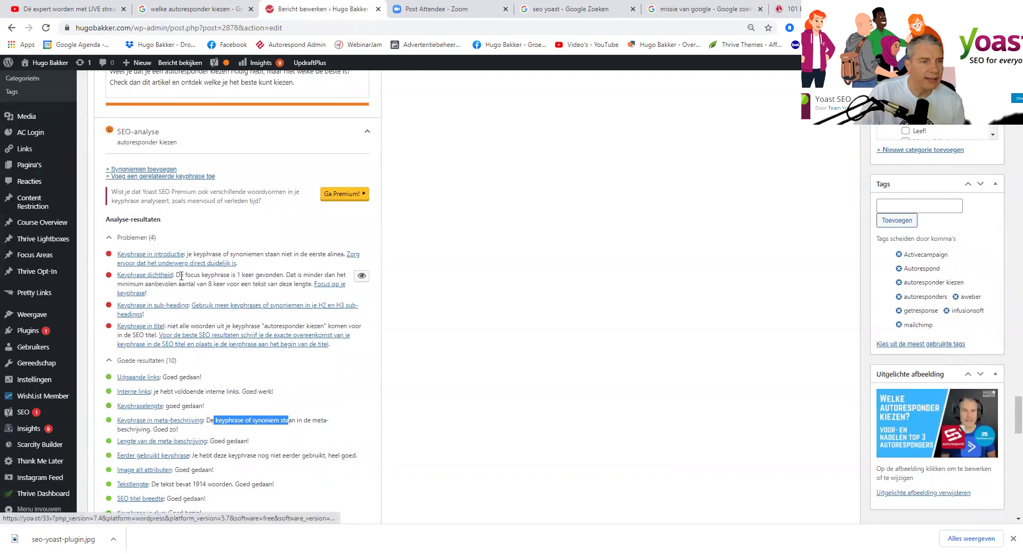
{"action": "left_click_drag", "start_coordinate": [176, 274], "coordinate": [243, 282]}
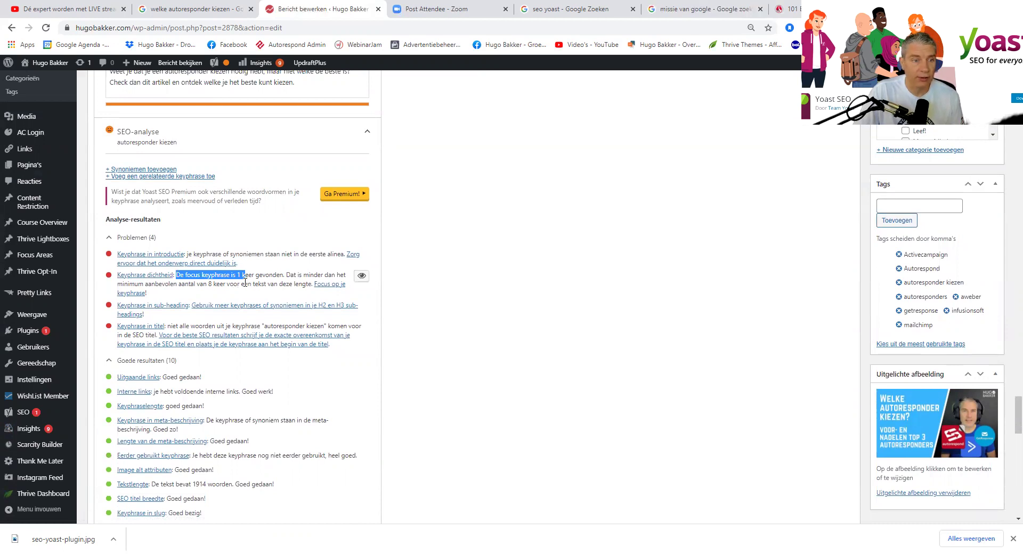
{"action": "left_click", "coordinate": [206, 282]}
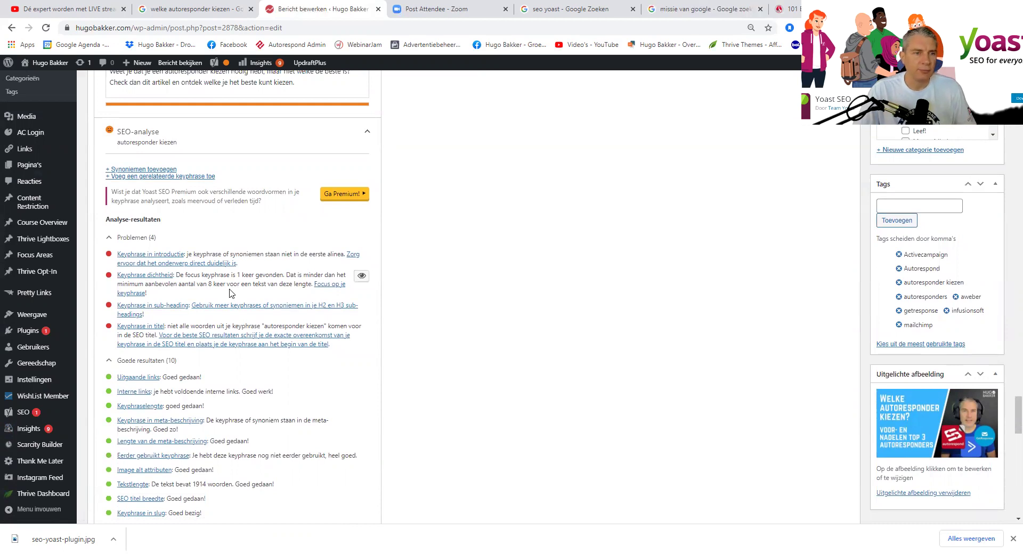
Shorten the focus keyphrase to "autoresponder"
{"action": "scroll", "coordinate": [230, 293], "scroll_direction": "up", "scroll_amount": 7}
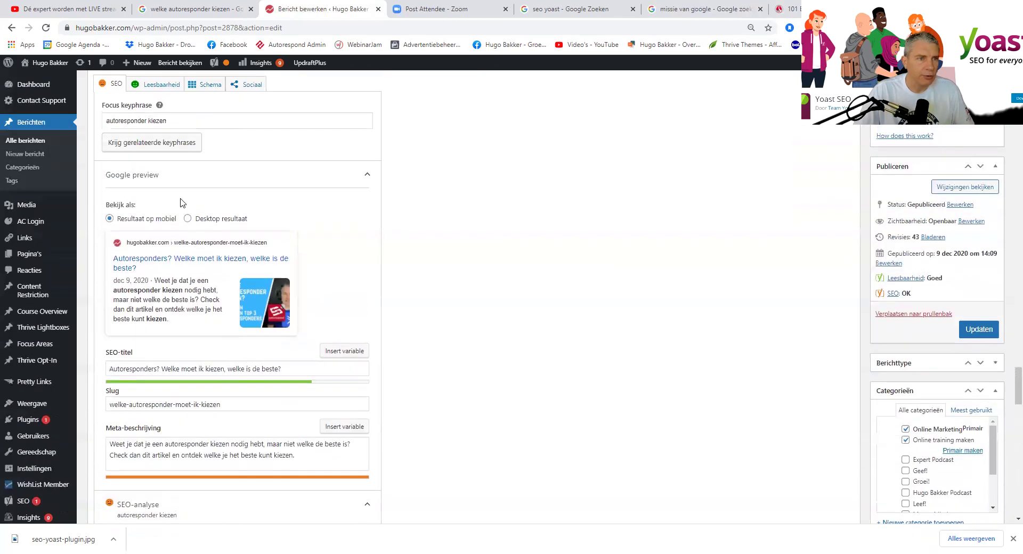
{"action": "double_click", "coordinate": [160, 122]}
{"action": "key", "text": "BackSpace"}
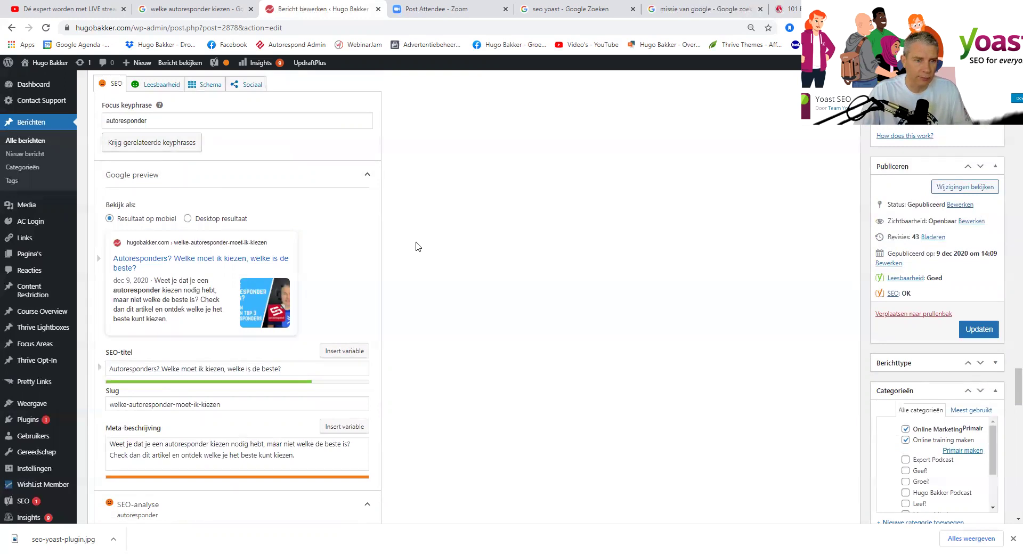
Check the keyphrase density and keyphrase in introduction results in the SEO analysis for "autoresponder"
{"action": "scroll", "coordinate": [416, 245], "scroll_direction": "down", "scroll_amount": 5}
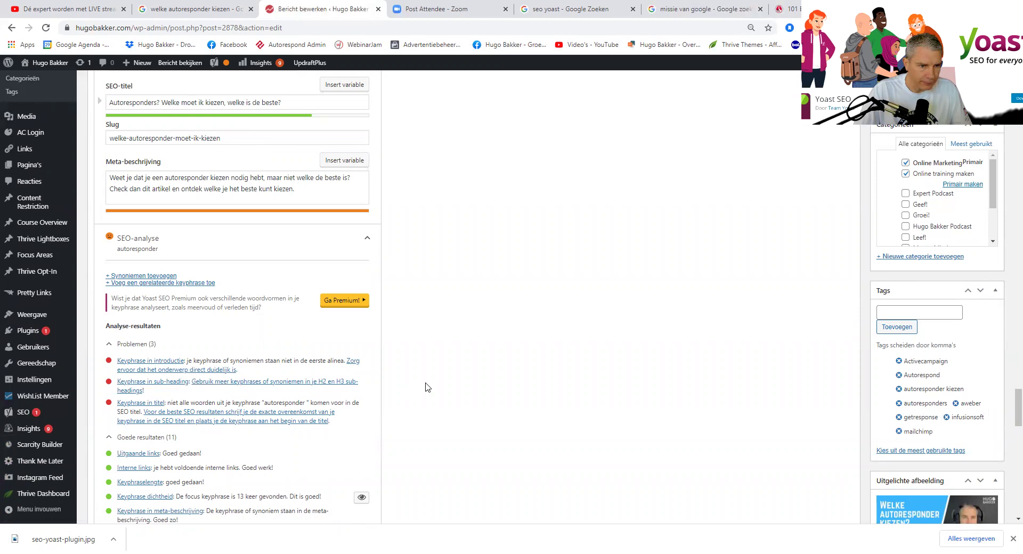
{"action": "scroll", "coordinate": [421, 372], "scroll_direction": "down", "scroll_amount": 2}
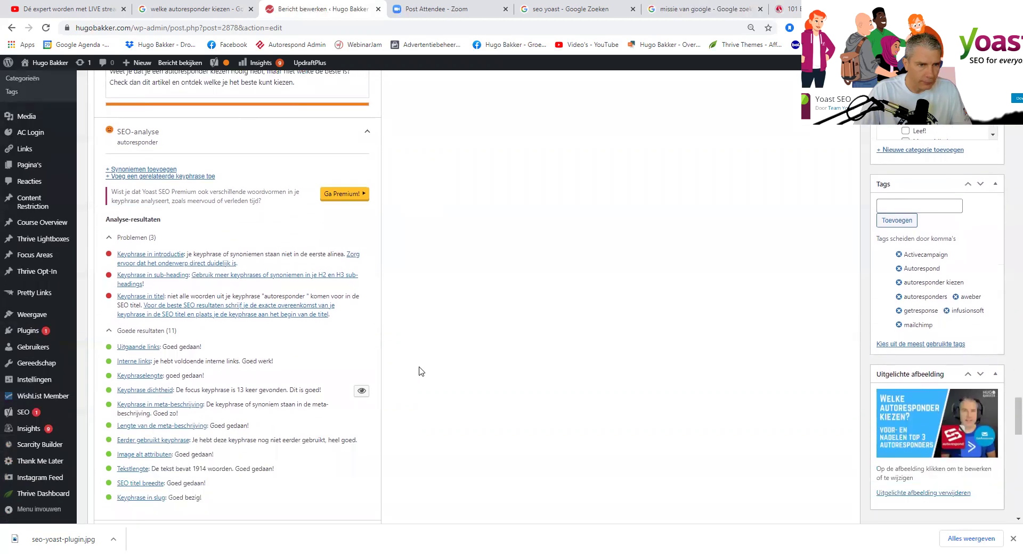
{"action": "left_click_drag", "start_coordinate": [187, 390], "coordinate": [323, 391]}
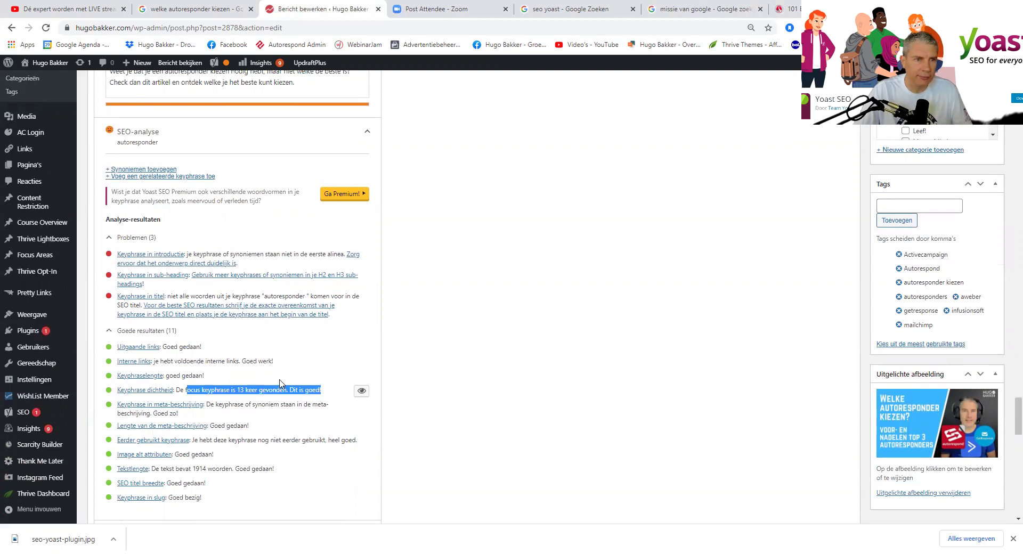
{"action": "left_click_drag", "start_coordinate": [203, 255], "coordinate": [299, 251]}
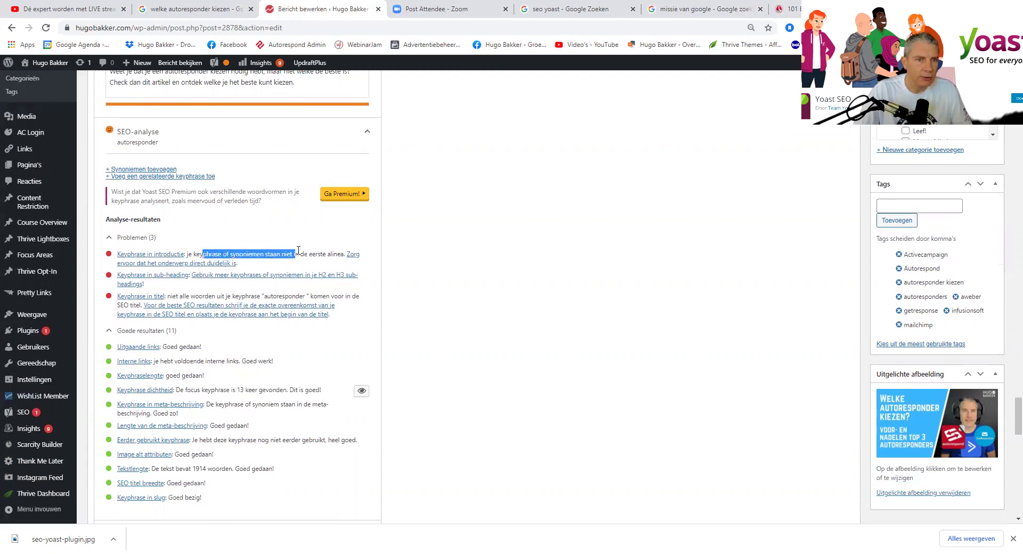
{"action": "left_click", "coordinate": [308, 256]}
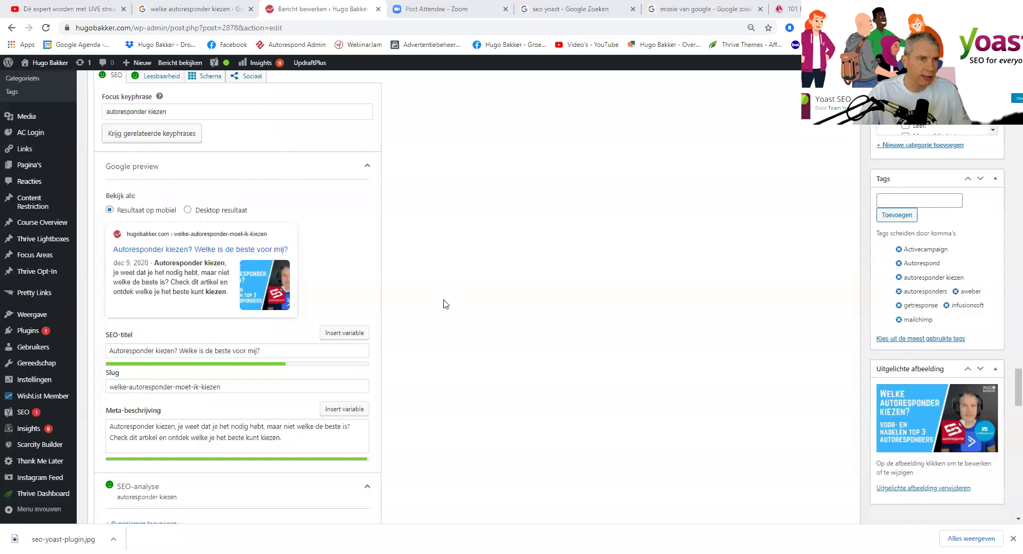
Compare the keyphrase in introduction problem for "autoresponder kiezen" with the article's opening paragraph
{"action": "scroll", "coordinate": [445, 301], "scroll_direction": "up", "scroll_amount": 2}
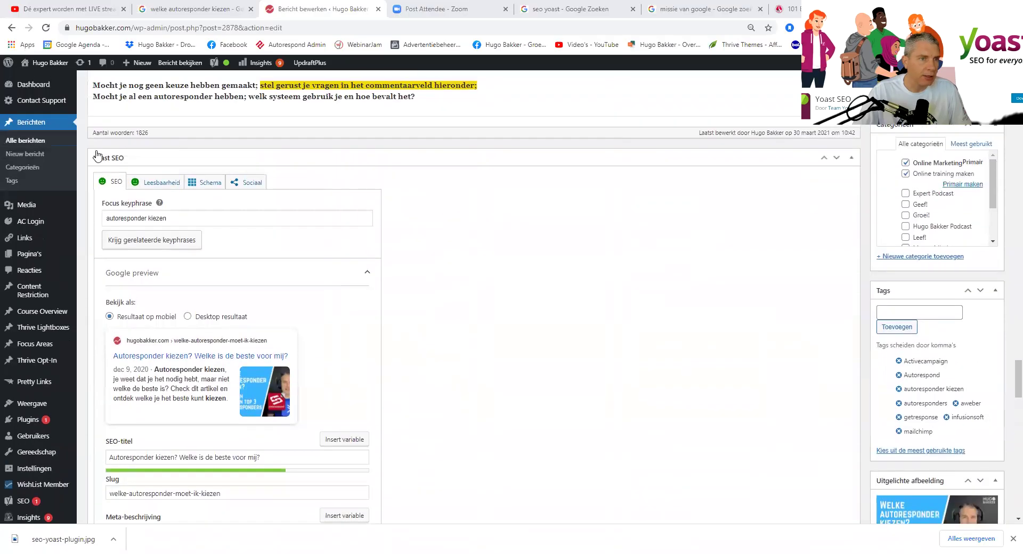
{"action": "scroll", "coordinate": [286, 290], "scroll_direction": "down", "scroll_amount": 8}
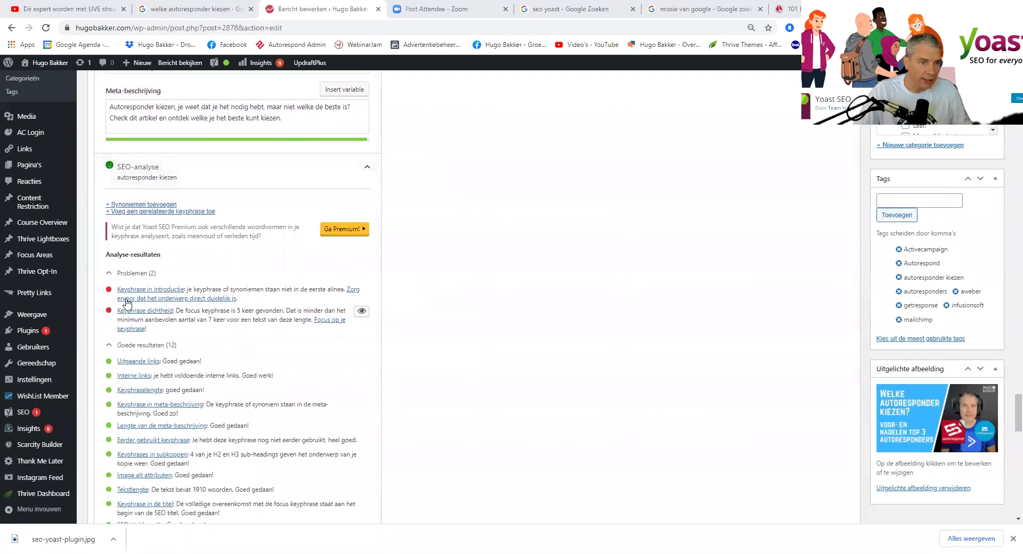
{"action": "left_click_drag", "start_coordinate": [306, 288], "coordinate": [345, 289]}
{"action": "left_click_drag", "start_coordinate": [1017, 413], "coordinate": [1017, 128]}
{"action": "left_click_drag", "start_coordinate": [95, 271], "coordinate": [145, 270]}
{"action": "left_click_drag", "start_coordinate": [151, 271], "coordinate": [165, 270]}
{"action": "left_click", "coordinate": [165, 271]}
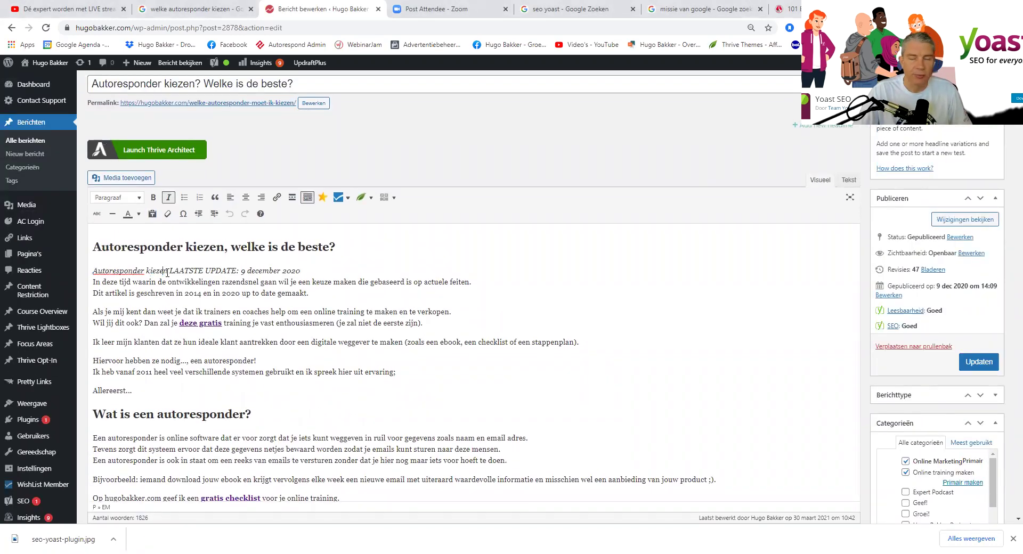
Go over the article's rewritten subheadings and examine the keyphrase density problem in the SEO analysis
{"action": "scroll", "coordinate": [308, 367], "scroll_direction": "down", "scroll_amount": 4}
{"action": "scroll", "coordinate": [308, 368], "scroll_direction": "down", "scroll_amount": 15}
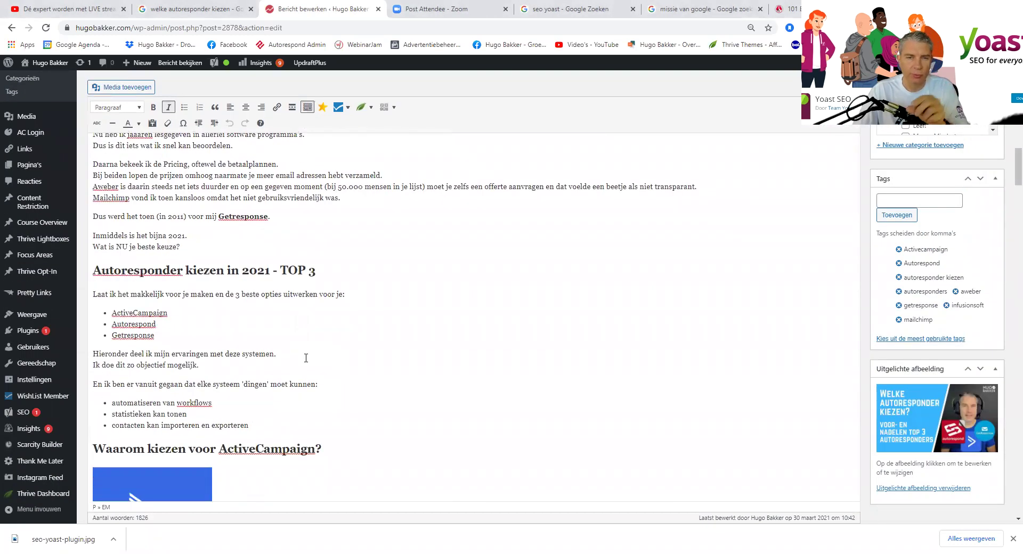
{"action": "left_click_drag", "start_coordinate": [1008, 166], "coordinate": [1008, 410]}
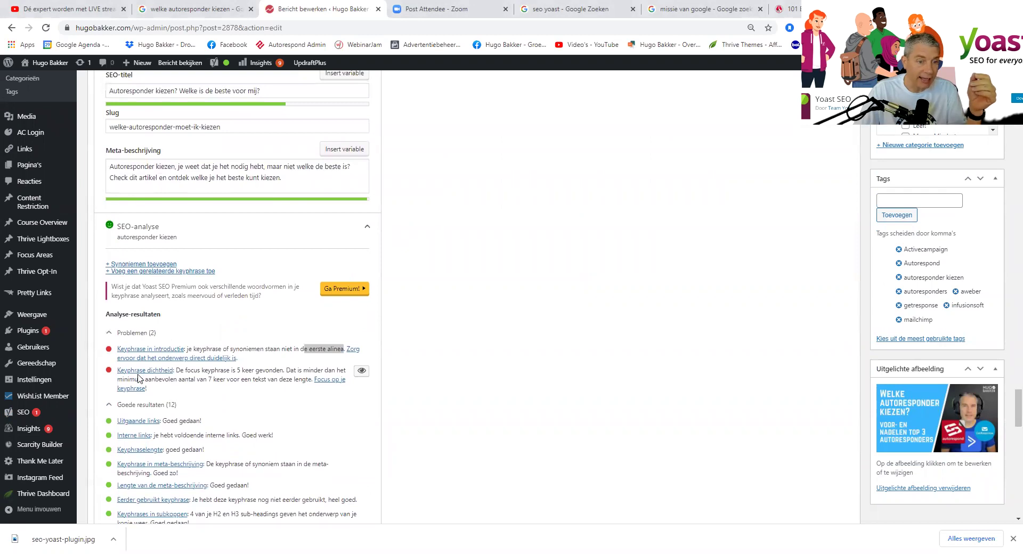
{"action": "left_click_drag", "start_coordinate": [187, 370], "coordinate": [286, 374]}
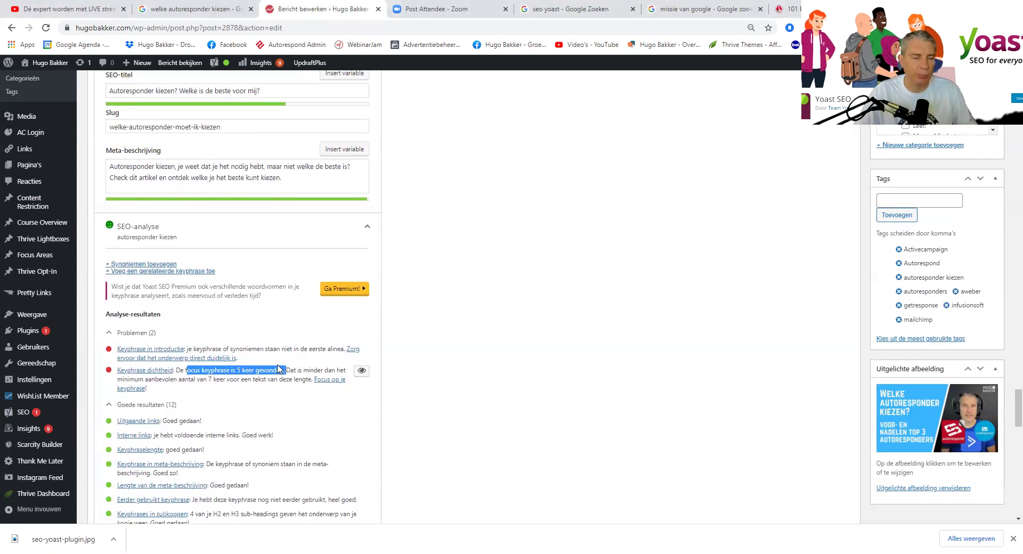
Review the problems and good results in the SEO analysis for "autoresponder kiezen"
{"action": "left_click", "coordinate": [416, 385]}
{"action": "scroll", "coordinate": [416, 384], "scroll_direction": "down", "scroll_amount": 3}
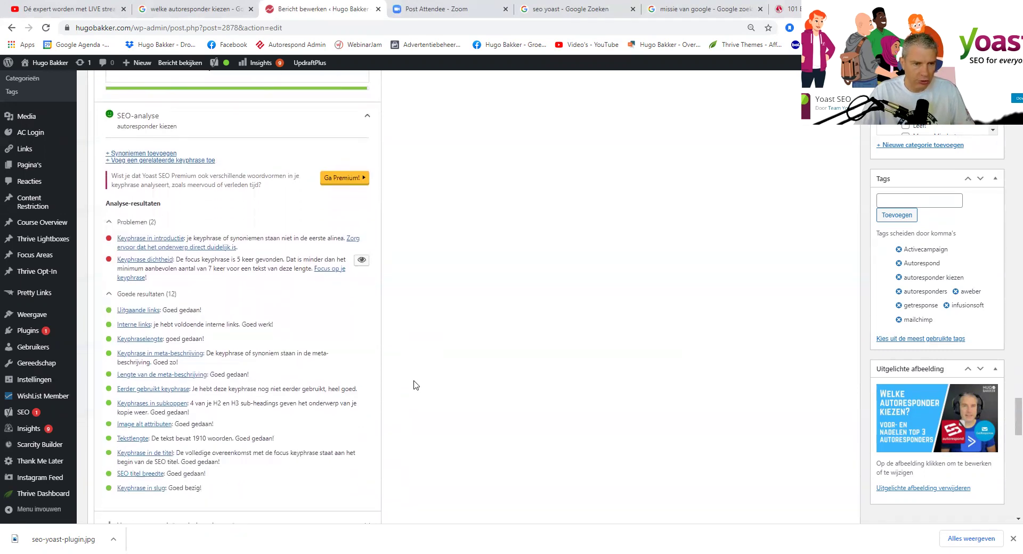
{"action": "scroll", "coordinate": [415, 385], "scroll_direction": "up", "scroll_amount": 2}
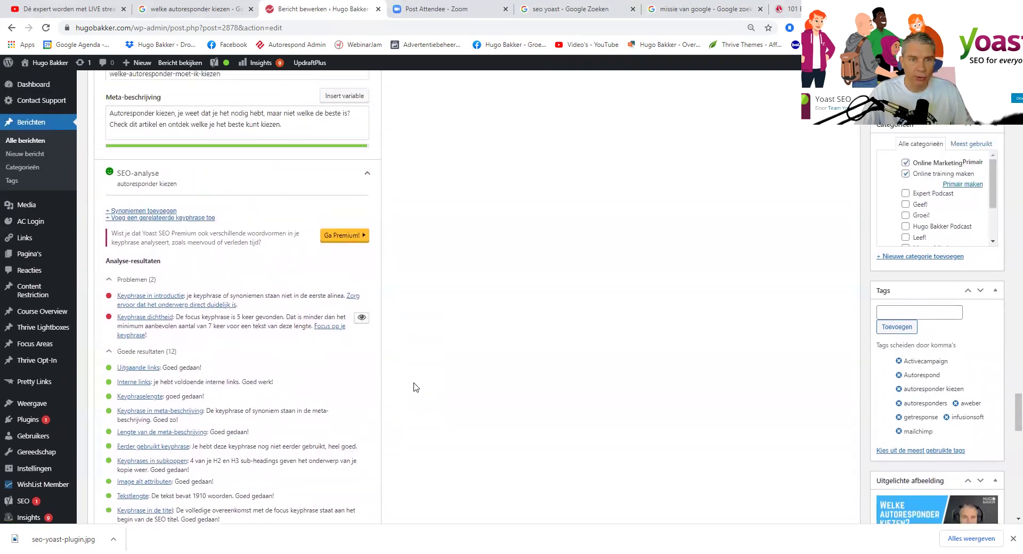
Check the placement of "Autoresponder kiezen" in the SEO title and meta description against the SEO analysis results
{"action": "scroll", "coordinate": [416, 384], "scroll_direction": "up", "scroll_amount": 4}
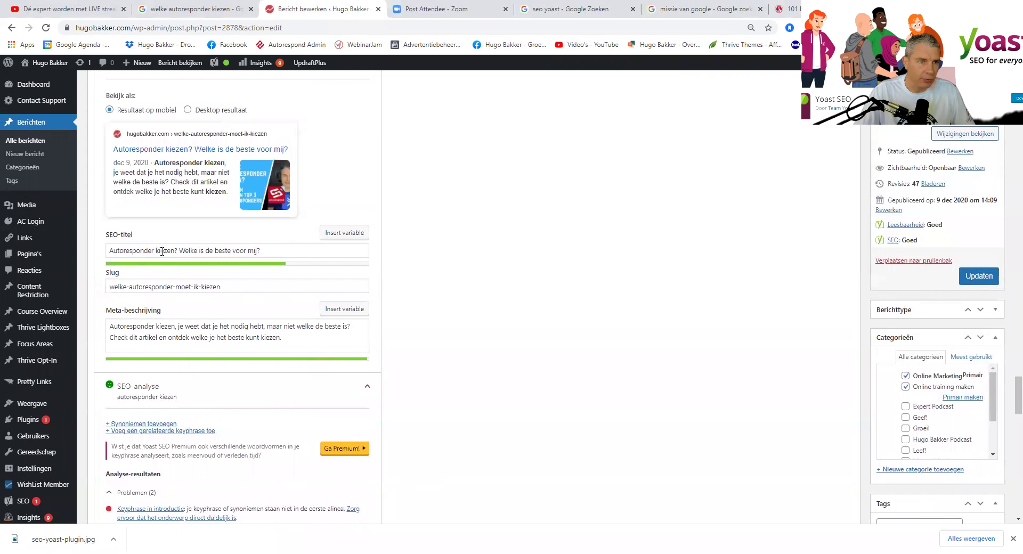
{"action": "left_click_drag", "start_coordinate": [176, 250], "coordinate": [109, 250]}
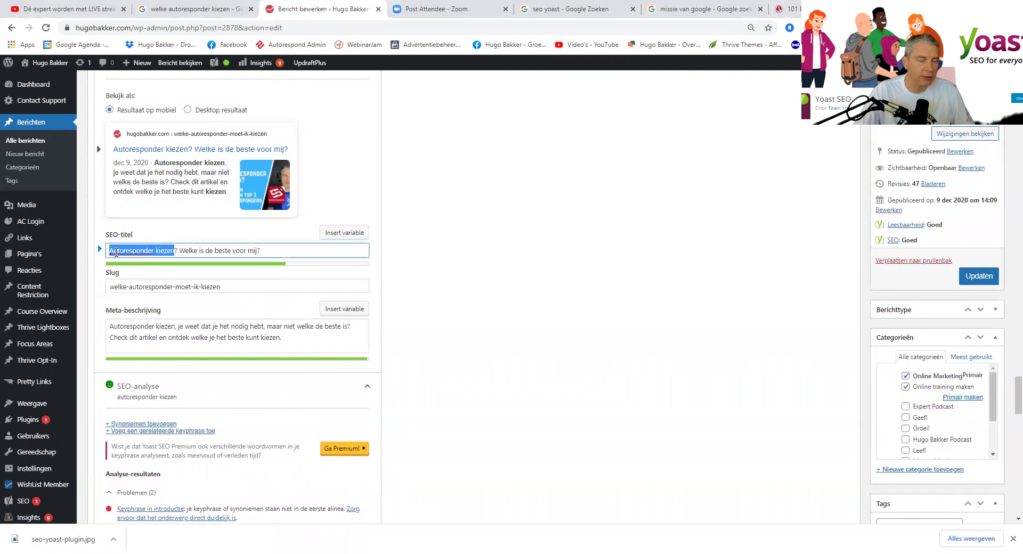
{"action": "left_click", "coordinate": [180, 249]}
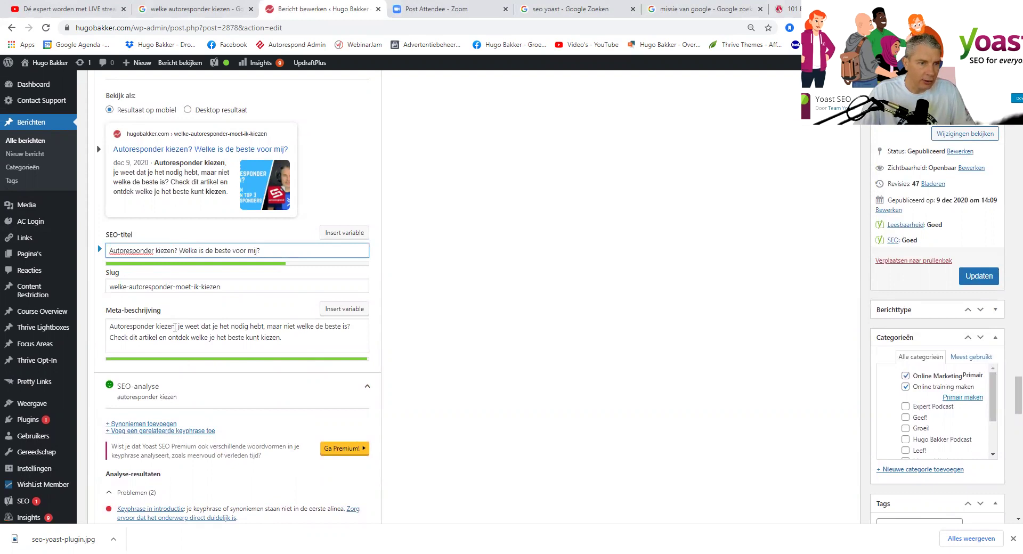
{"action": "left_click_drag", "start_coordinate": [174, 327], "coordinate": [109, 326]}
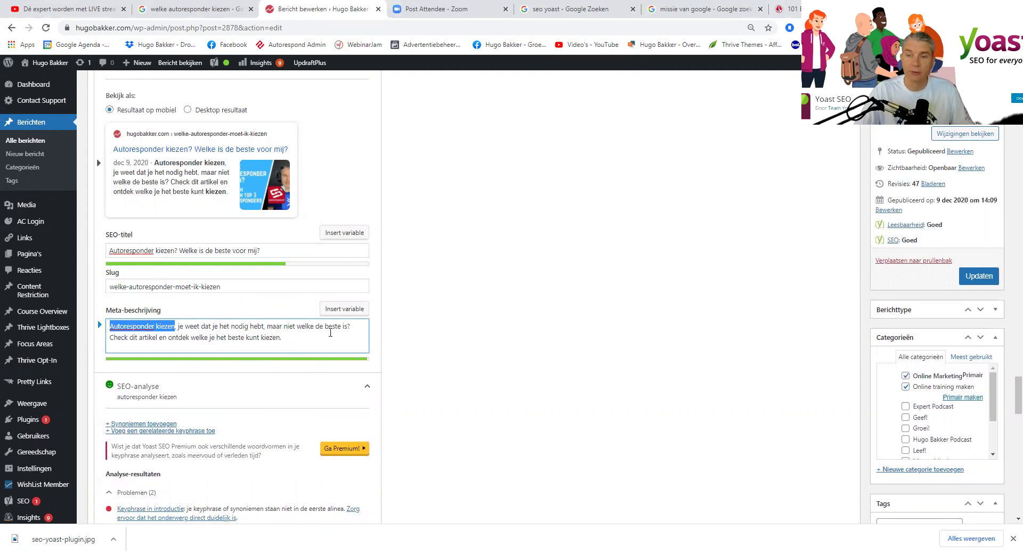
{"action": "scroll", "coordinate": [341, 320], "scroll_direction": "down", "scroll_amount": 5}
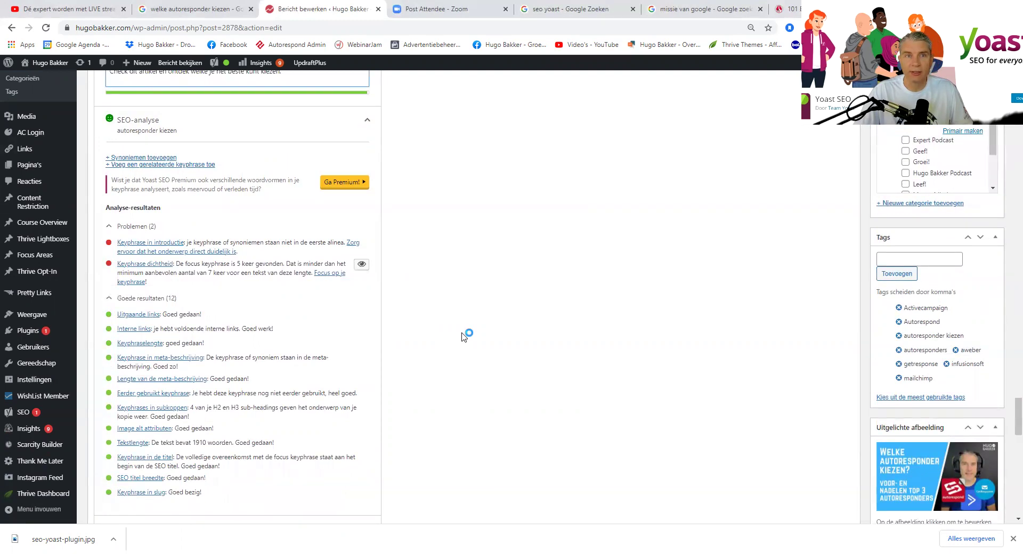
Switch to the Google results for "welke autoresponder kiezen" to examine the article's search listing
{"action": "left_click", "coordinate": [188, 10]}
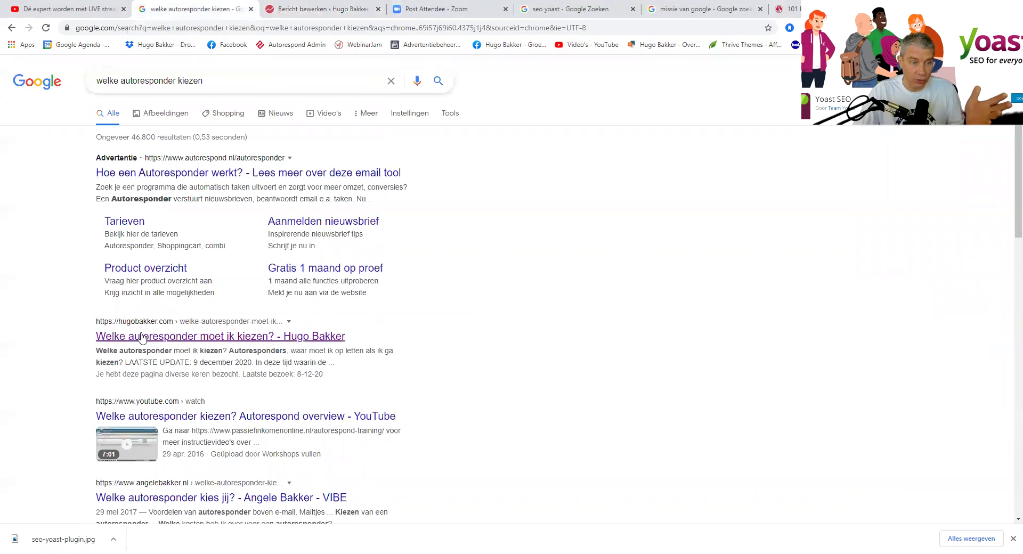